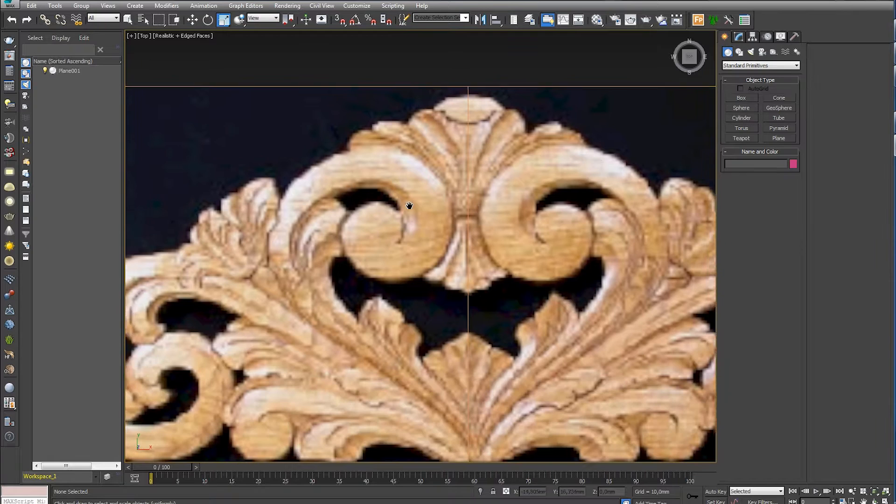
- Create a small plane on the centre line between the two upper scrolls and convert it to an Editable Poly
scroll(546, 224, "up", 4)
middle_click_drag(546, 224, 547, 270)
left_click(781, 140)
middle_click_drag(494, 227, 477, 185)
left_click_drag(488, 181, 512, 208)
left_click(791, 262)
middle_click_drag(525, 192, 562, 221)
right_click(511, 220)
right_click(511, 220)
mouse_move(597, 318)
left_click(629, 326)
- Extrude the plane's top edge upward along the centre line and fit the new vertices to the scroll's edge
key("1")
key("2")
left_click(538, 233)
key("w")
left_click_drag(544, 226, 507, 200, "shift")
key("1")
key("2")
key("1")
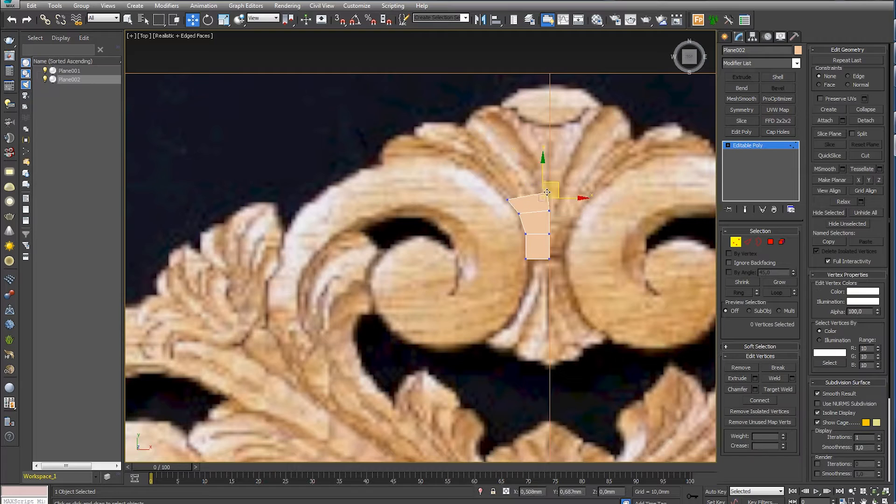
- Insert a vertex in the middle of the top edge and extrude both halves into a wider row of polygons
left_click(746, 243)
left_click(760, 368)
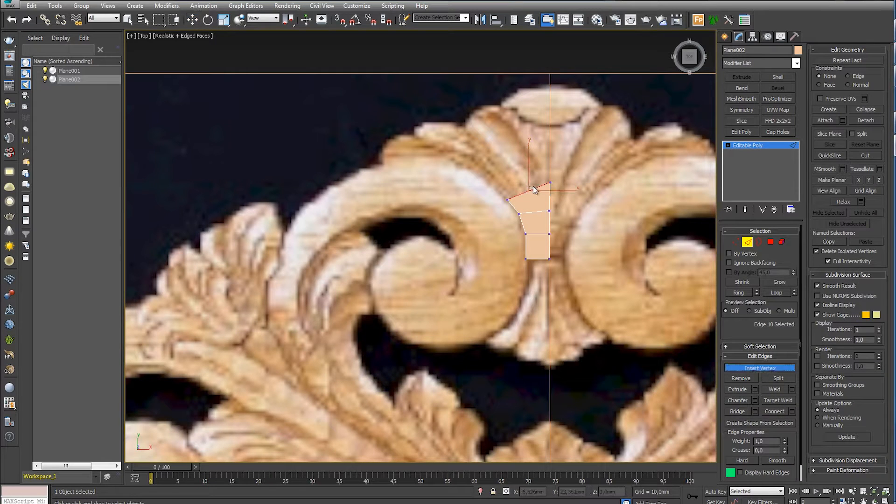
key("1")
key("2")
key("1")
left_click_drag(540, 181, 512, 171, "shift")
left_click(527, 168)
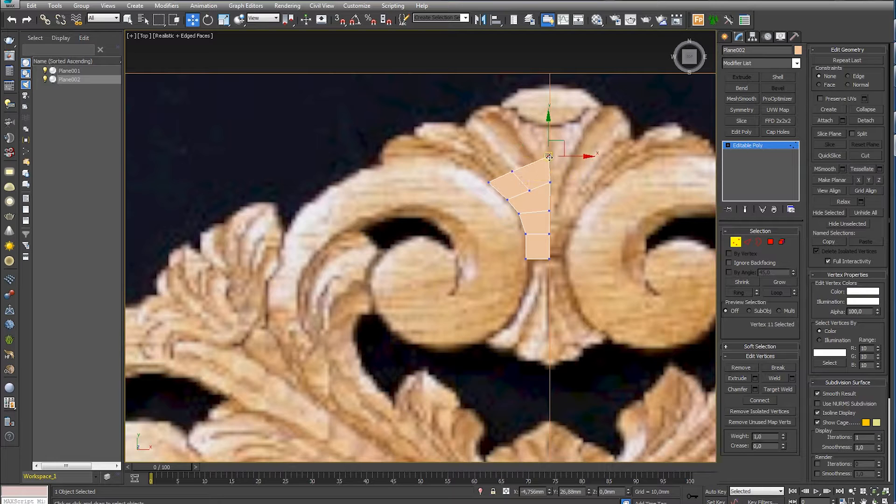
- Extrude the top edges into another row reaching the base of the crown and reposition its middle vertex
key("2")
left_click_drag(529, 165, 550, 130, "shift")
key("1")
left_click_drag(497, 156, 514, 169)
key("2")
key("1")
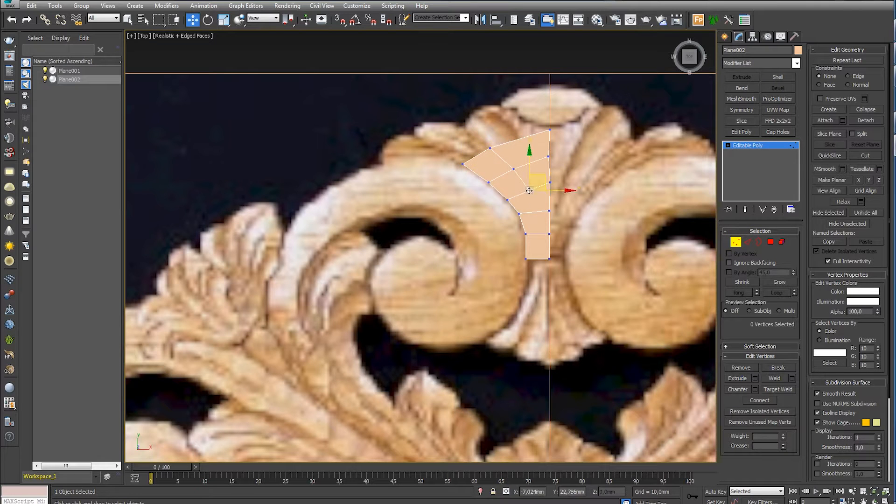
- Extend the shell mesh with new polygons along the leaf tips and place the outer vertex on the carving's outline
key("2")
key("w")
key("1")
left_click_drag(519, 135, 471, 132, "shift")
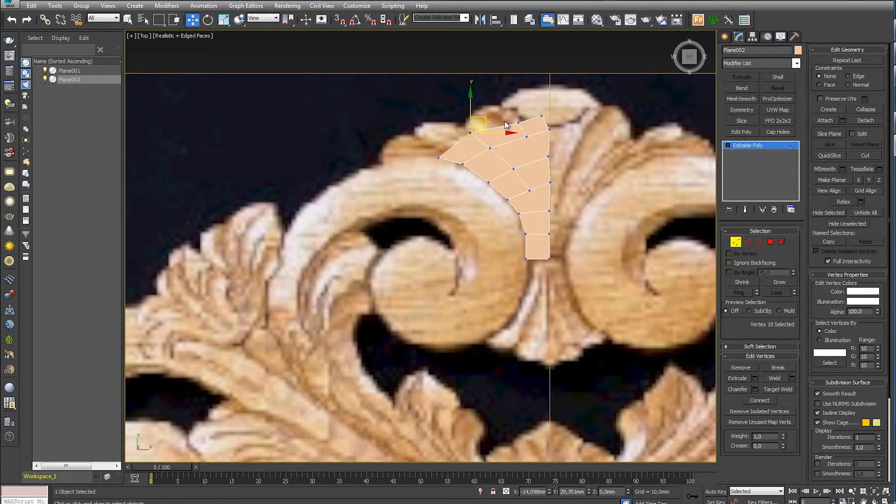
- Extrude the upper row toward the crown and align its vertices with the leaf outline and the centre line
key("2")
left_click_drag(542, 115, 505, 106)
key("1")
left_click_drag(434, 152, 428, 151)
left_click_drag(465, 126, 443, 122)
left_click(488, 120)
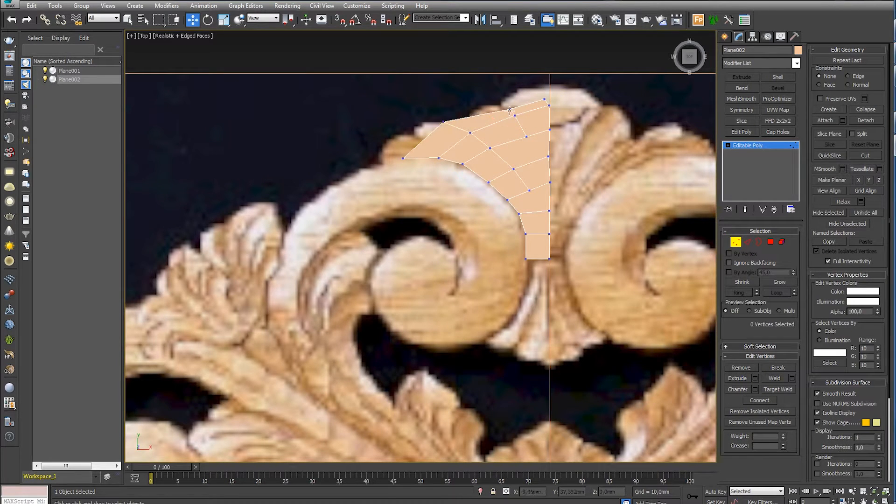
left_click_drag(548, 88, 550, 87)
- Extrude the mesh's left end over the scroll and fit the lower boundary vertices to the scroll's curve
key("2")
left_click_drag(432, 132, 405, 129, "shift")
key("1")
left_click_drag(388, 160, 388, 162)
left_click(404, 160)
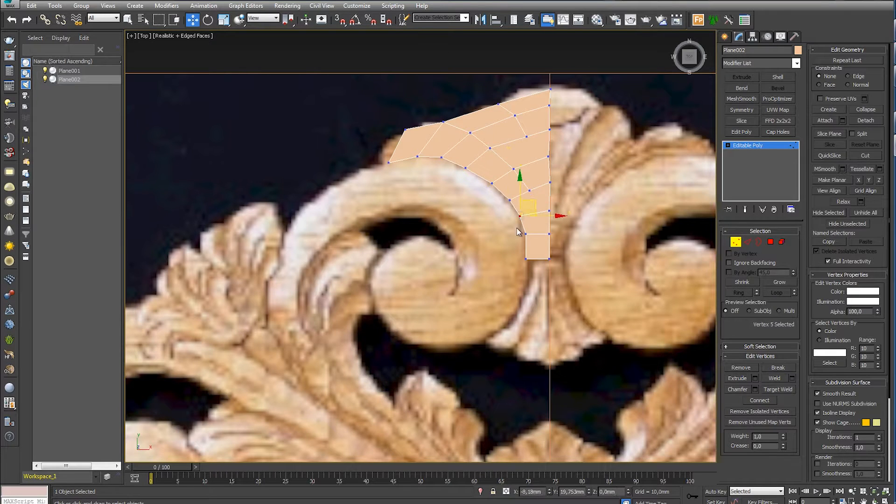
left_click(433, 171)
middle_click_drag(433, 171, 478, 195)
- Extrude the left end edge once more and place its vertices at the tip of the outermost leaf
key("2")
left_click(443, 168)
left_click_drag(459, 169, 448, 169, "shift")
key("1")
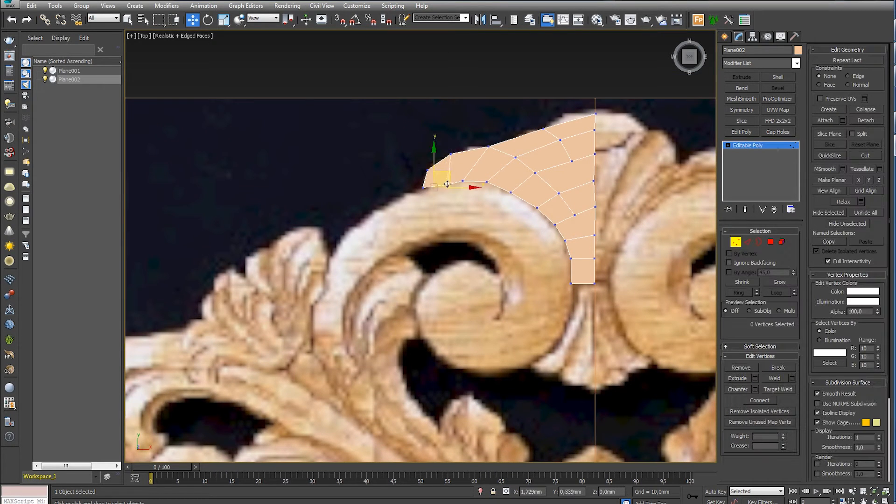
left_click_drag(455, 153, 457, 153)
- Extrude the outer edge of the middle leaf and shape its vertices into a separate leaf tip
key("2")
left_click(515, 138)
key("1")
left_click_drag(516, 138, 525, 126, "shift")
left_click(487, 140)
left_click(497, 154)
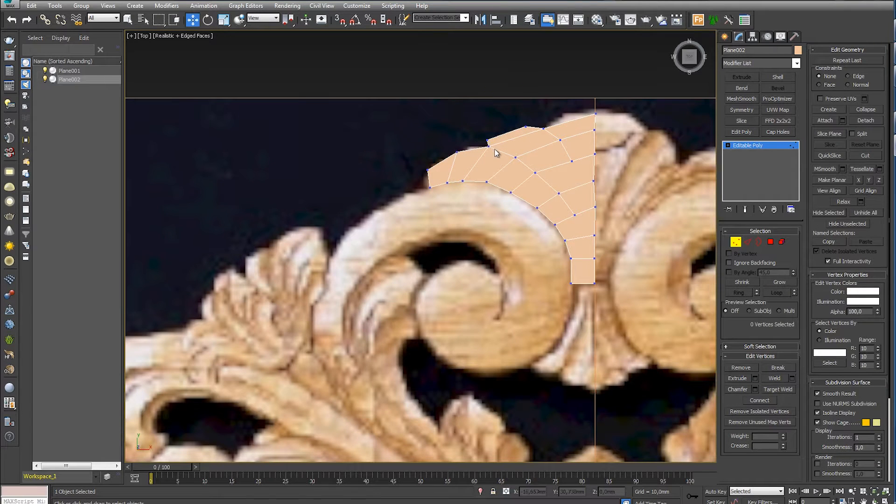
- Extrude the top edge beside the centre line upward to cover the crown and adjust its vertices
key("2")
left_click(576, 119)
left_click_drag(578, 106, 578, 93, "shift")
key("1")
left_click(544, 115)
left_click_drag(594, 130, 595, 139)
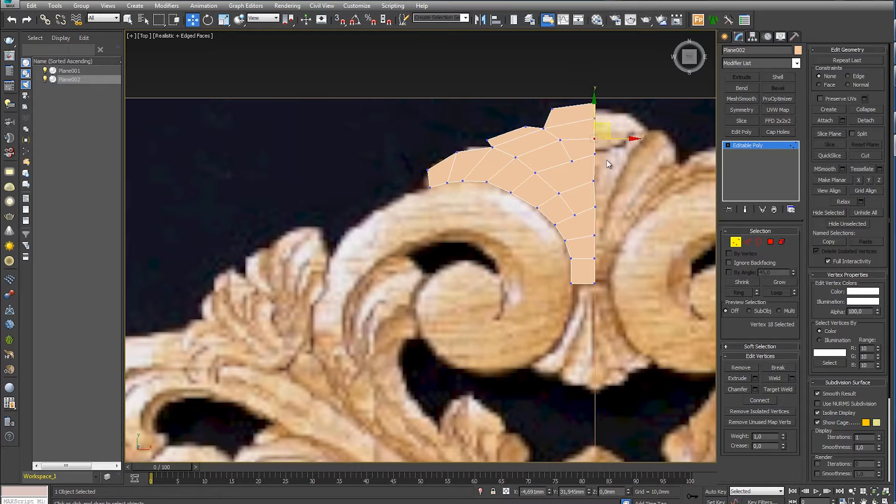
- Select the edge loop along the centre line and scale it flat horizontally to straighten it
key("2")
double_click(594, 167)
key("r")
left_click_drag(616, 186, 562, 185)
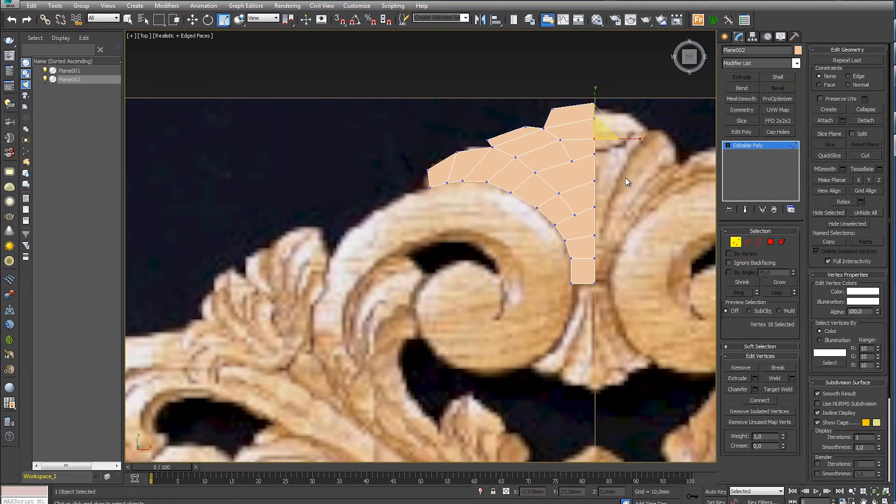
key("w")
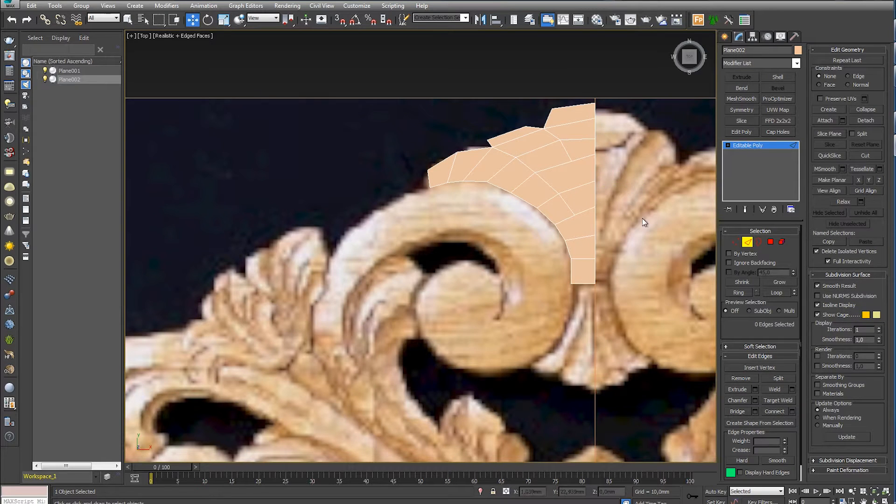
- Extrude the mesh's bottom edge downward along the centre line between the two scrolls
middle_click_drag(587, 286, 616, 153)
key("2")
left_click(616, 153)
left_click(614, 147)
key("2")
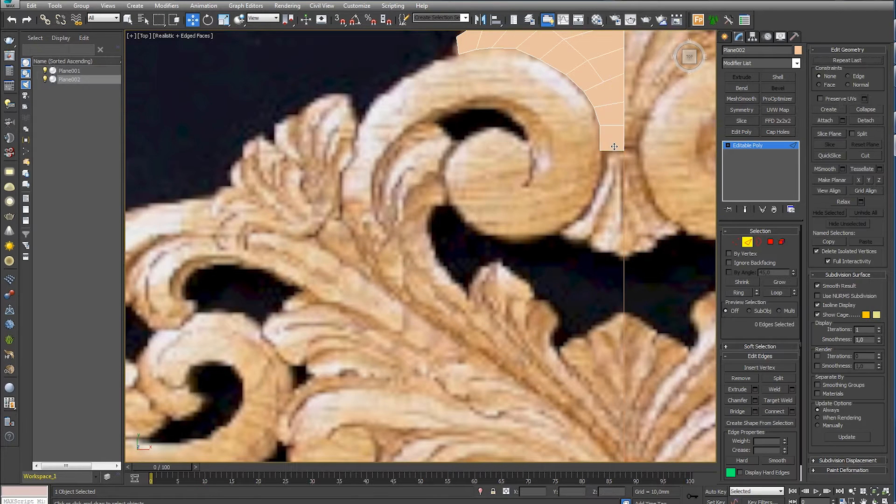
key("1")
key("2")
left_click_drag(612, 168, 624, 233, "shift")
key("1")
key("2")
key("1")
- Continue the strip down to the lower shell and fit its outer vertices around the underside of the scroll
key("2")
key("1")
key("2")
left_click_drag(601, 227, 556, 234, "shift")
key("1")
left_click(603, 258)
key("2")
key("1")
middle_click_drag(619, 280, 559, 312)
- Select the extended centre-line edge loop and scale it horizontally into a straight line
key("2")
double_click(564, 210)
key("r")
left_click_drag(820, 211, 467, 211)
key("w")
- Connect the two cross edges beside the centre line just above the narrow strip
left_click_drag(592, 153, 592, 154)
middle_click_drag(594, 164, 576, 250)
left_click(570, 240)
middle_click_drag(544, 192, 595, 210)
key("1")
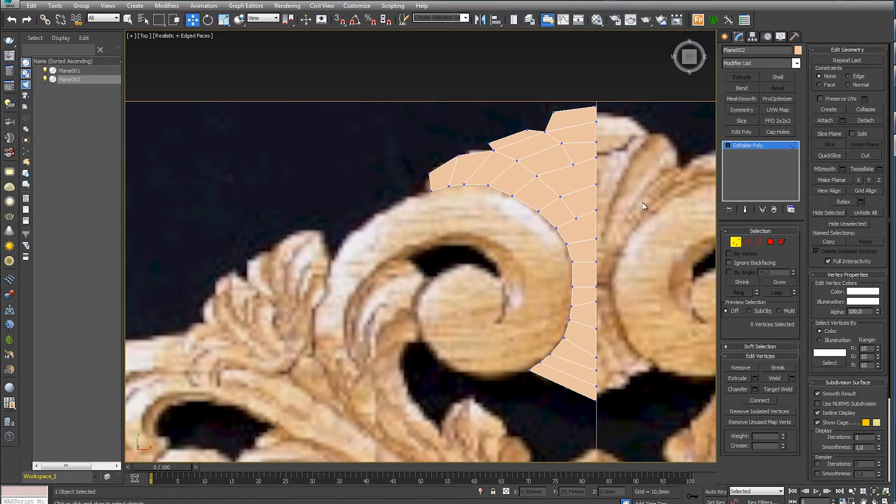
key("2")
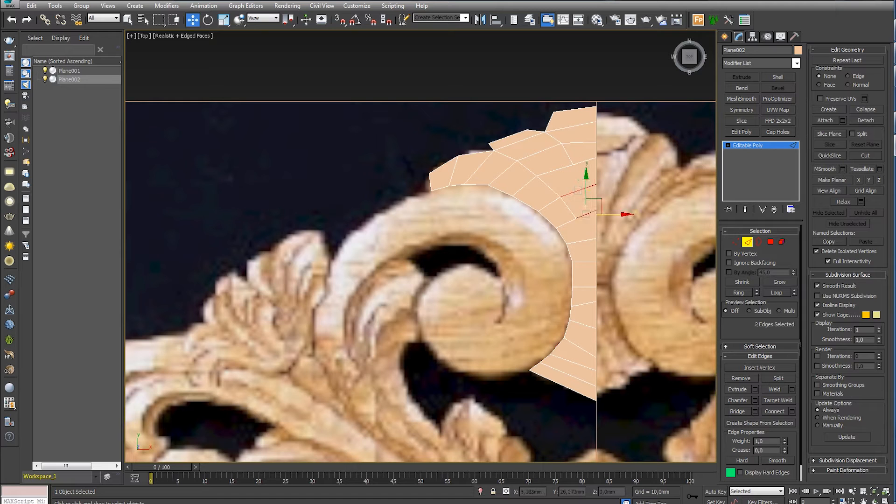
left_click(791, 413)
left_click(425, 293)
- Connect the nine cross edges of the lower strip with two lengthwise edge loops
key("1")
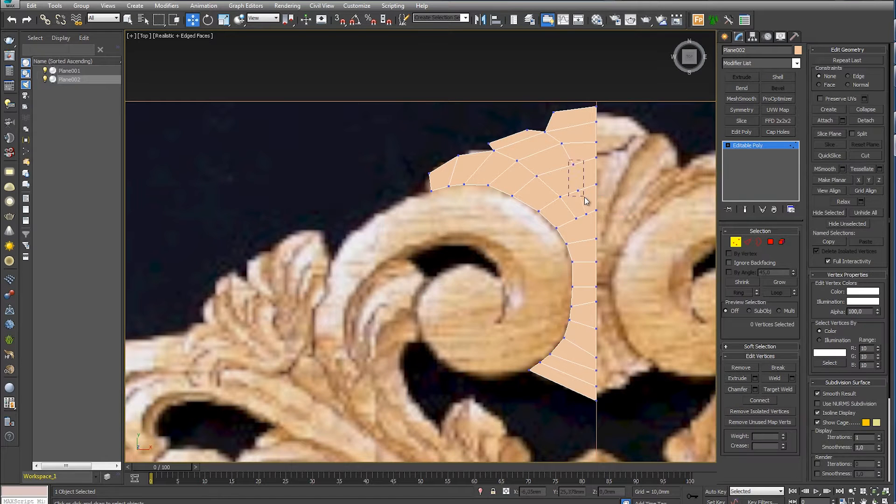
middle_click_drag(590, 248, 594, 196)
key("2")
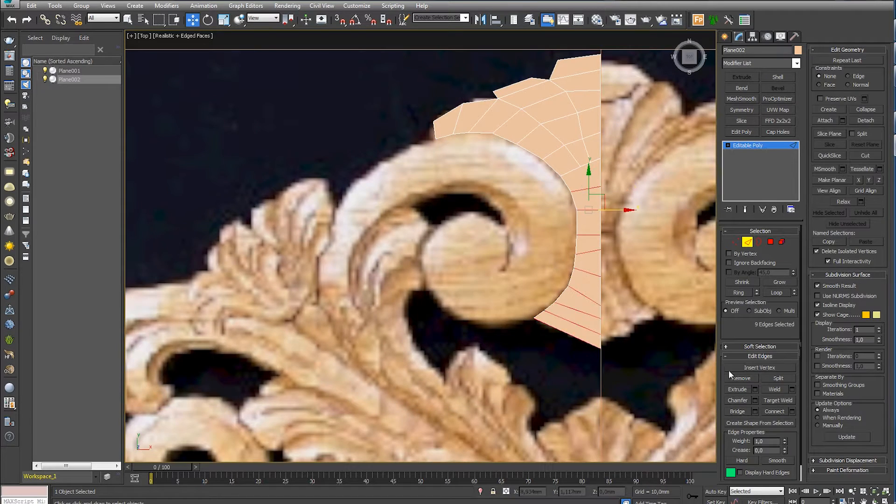
left_click(792, 411)
left_click(426, 251)
left_click(427, 292)
- Join the strip's new lengthwise edges to the vertices of the shell above and even out their spacing
key("1")
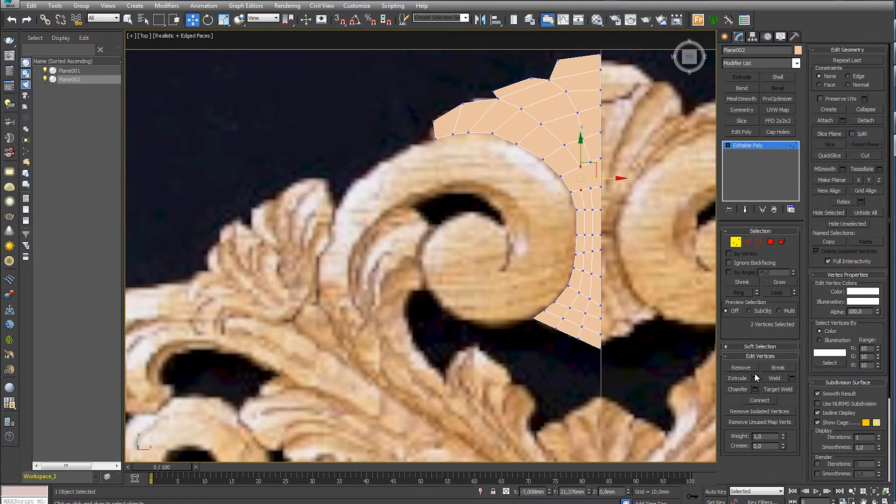
middle_click_drag(594, 225, 517, 256)
key("1")
key("1")
left_click_drag(505, 198, 501, 198)
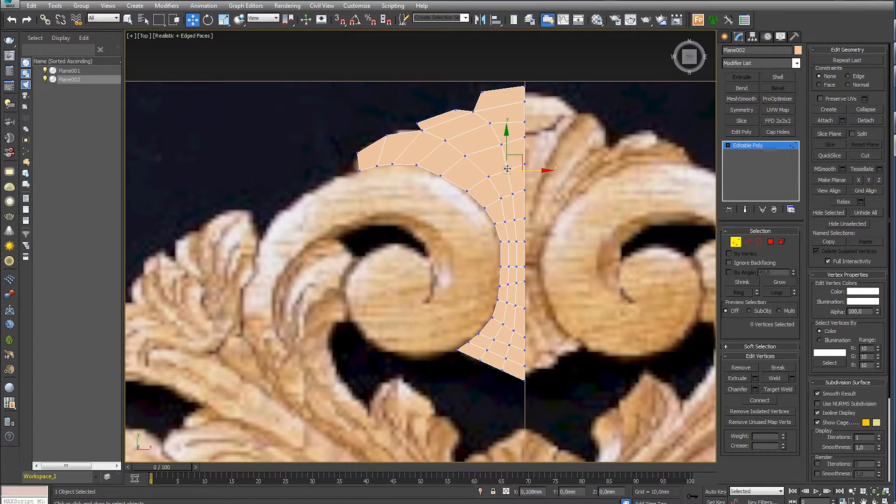
middle_click_drag(515, 215, 513, 116)
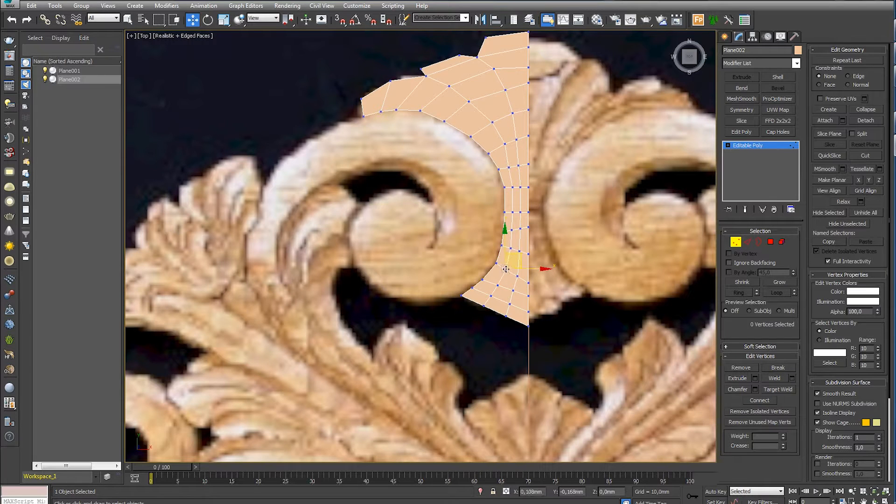
- Display the mesh see-through and move the notch vertices of the middle leaf onto the reference outline
scroll(504, 162, "up", 5)
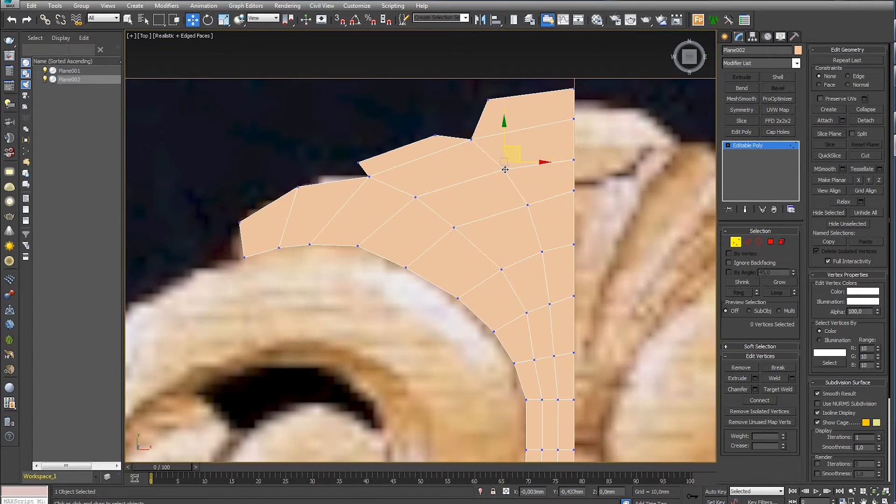
key("alt+x")
scroll(513, 224, "down", 5)
scroll(424, 162, "up", 7)
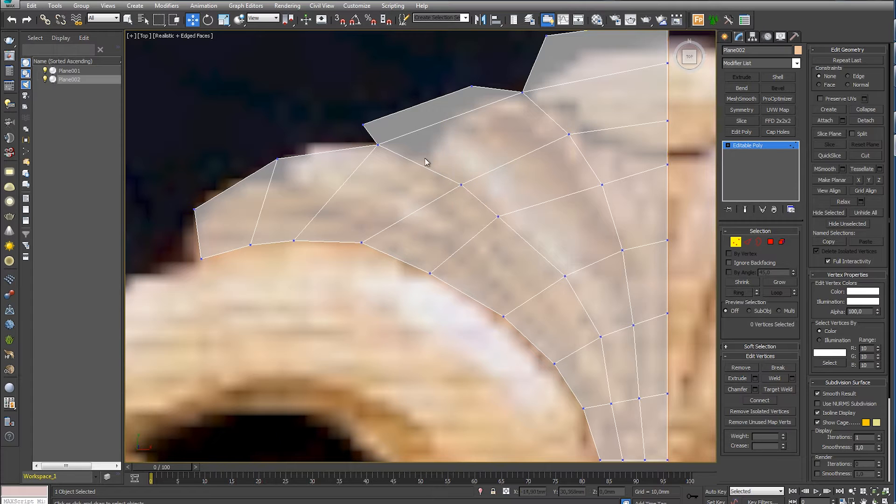
left_click_drag(378, 144, 425, 163)
left_click_drag(364, 125, 430, 135)
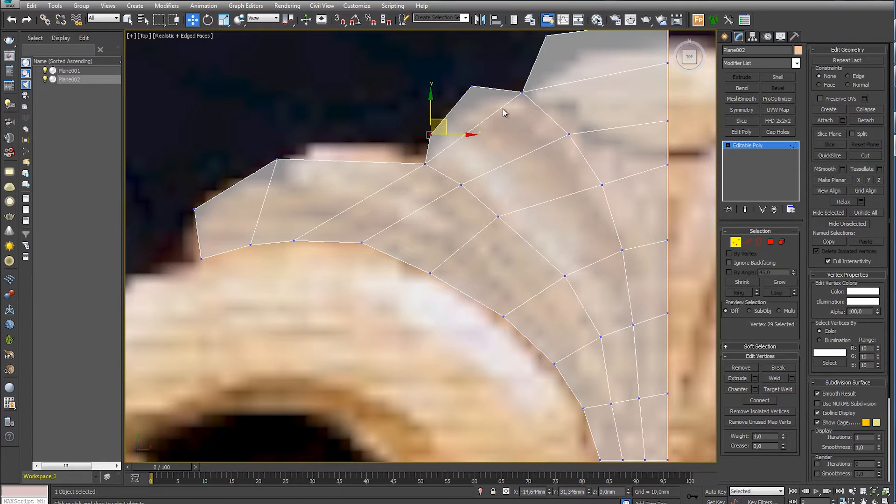
- Switch the viewport to Shaded display and fit the middle leaf and crown outline vertices to the reference
left_click(186, 36)
left_click(186, 55)
middle_click_drag(469, 86, 324, 98)
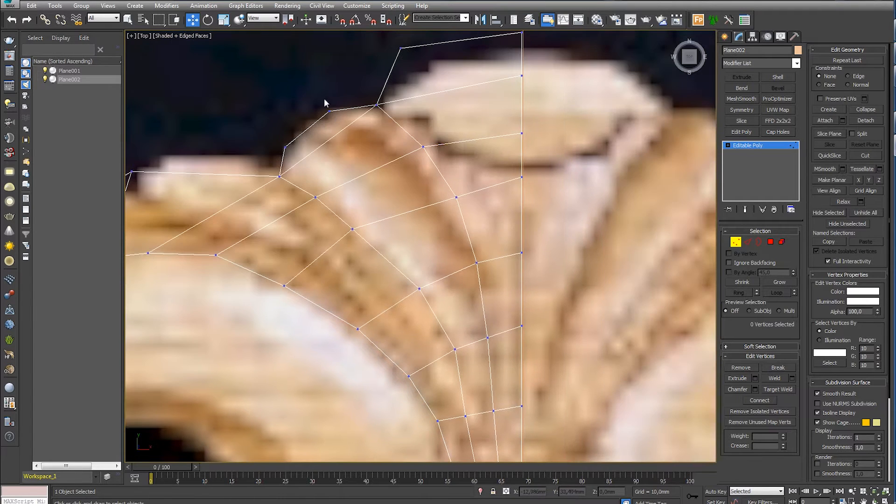
left_click(343, 100)
left_click_drag(400, 49, 434, 64)
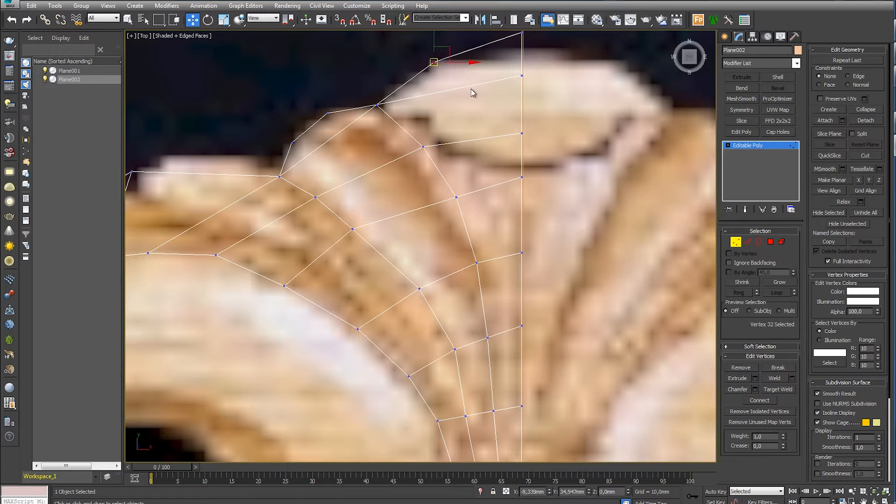
- Reposition the vertices around the crown and the inner leaf grooves to follow the carving
left_click(471, 89)
middle_click_drag(472, 88, 471, 171)
left_click_drag(520, 97, 519, 99)
middle_click_drag(487, 207, 606, 65)
left_click_drag(473, 171, 496, 183)
left_click(537, 164)
left_click(575, 138)
- Slide the lower boundary vertices along the scroll's upper edge to space them evenly
middle_click_drag(513, 175, 516, 96)
left_click_drag(406, 147, 426, 156)
left_click_drag(480, 190, 491, 198)
left_click_drag(338, 116, 365, 128)
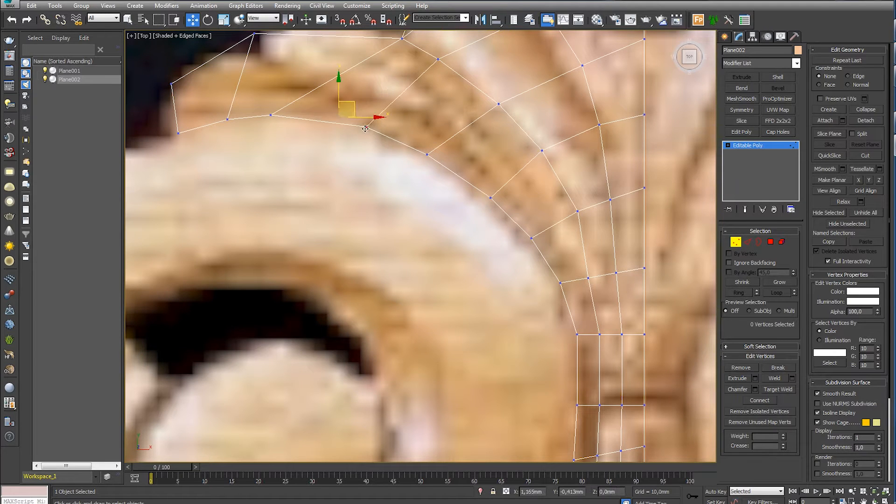
left_click_drag(269, 114, 311, 117)
left_click(319, 125)
middle_click_drag(319, 125, 386, 225)
- Move the outer and lower vertices of the left leaf inward to match its outline
left_click_drag(320, 134, 397, 121)
left_click(331, 223)
left_click_drag(294, 220, 349, 220)
left_click_drag(238, 184, 312, 152)
left_click_drag(245, 233, 397, 214)
left_click(405, 202)
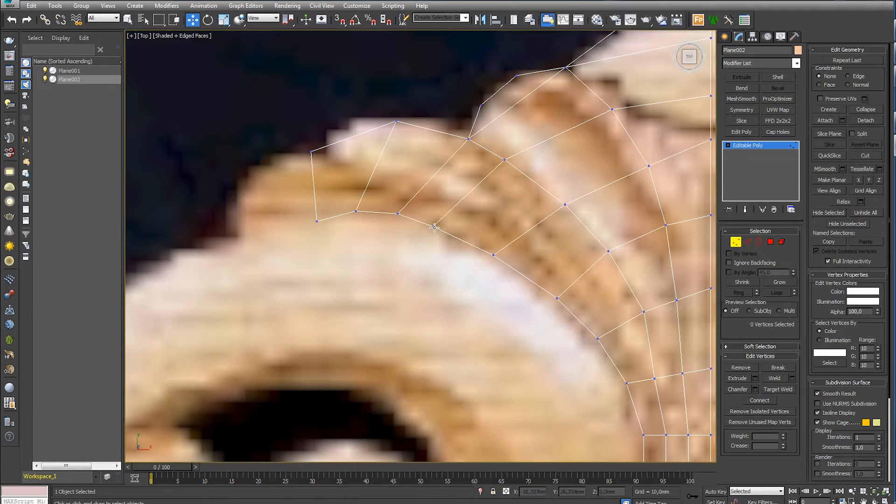
- Refine the leaf's outline vertices and extrude its left end edge to the tip of the outermost leaf
middle_click_drag(405, 201, 468, 220)
left_click_drag(460, 141, 454, 145)
middle_click_drag(406, 225, 440, 192)
key("2")
left_click(411, 177)
left_click_drag(421, 168, 358, 191, "shift")
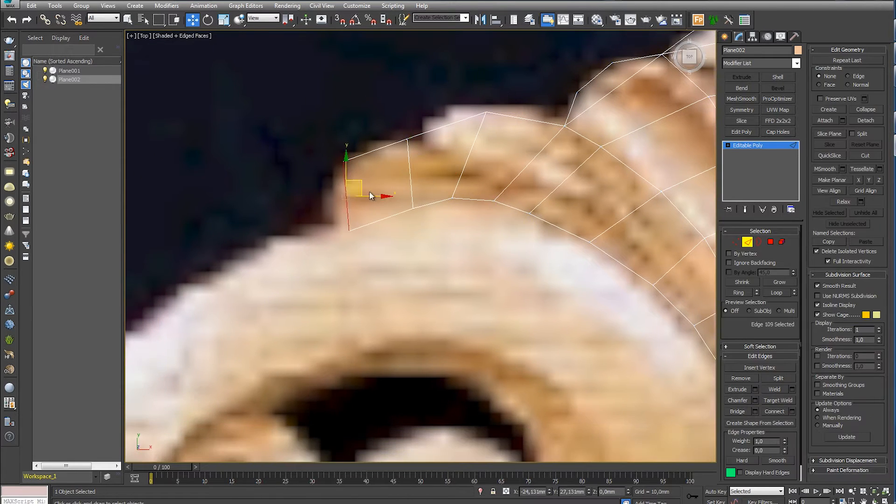
- Move the left leaf's end vertices and the vertices along its lower boundary to match the carved outline
key("1")
left_click_drag(343, 161, 342, 173)
left_click(367, 239)
left_click_drag(412, 204, 413, 200)
left_click(452, 201)
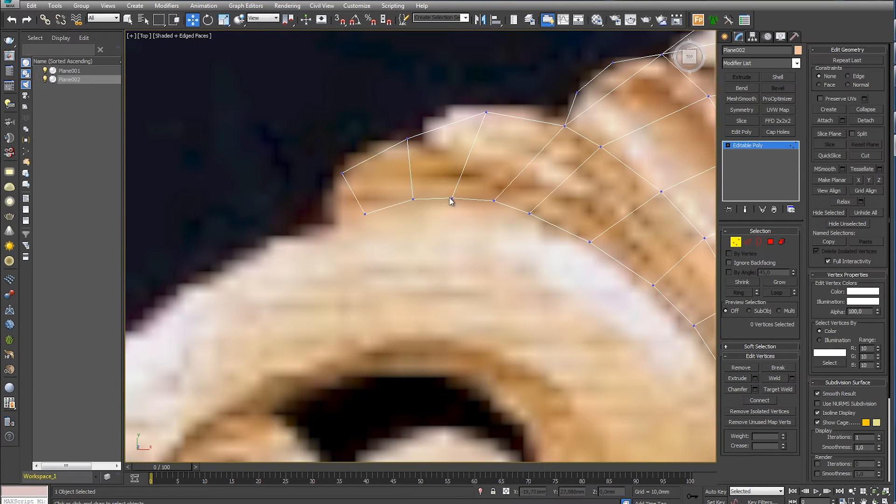
left_click(494, 199)
left_click(529, 213)
left_click(589, 242)
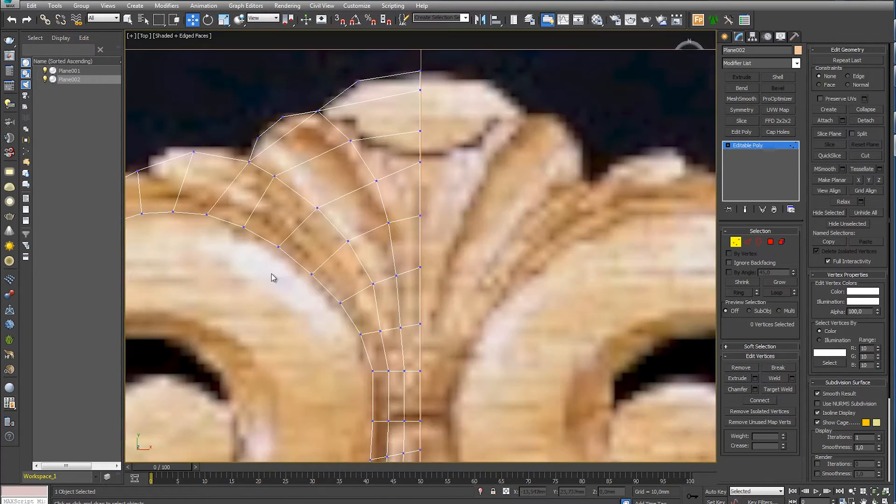
- Connect the ring of edges running across the outer leaf strip with three segments
scroll(271, 273, "down", 5)
scroll(391, 280, "up", 9)
scroll(391, 254, "up", 2)
scroll(457, 310, "down", 9)
scroll(463, 313, "up", 2)
key("2")
left_click(480, 175, "shift")
left_click(789, 412)
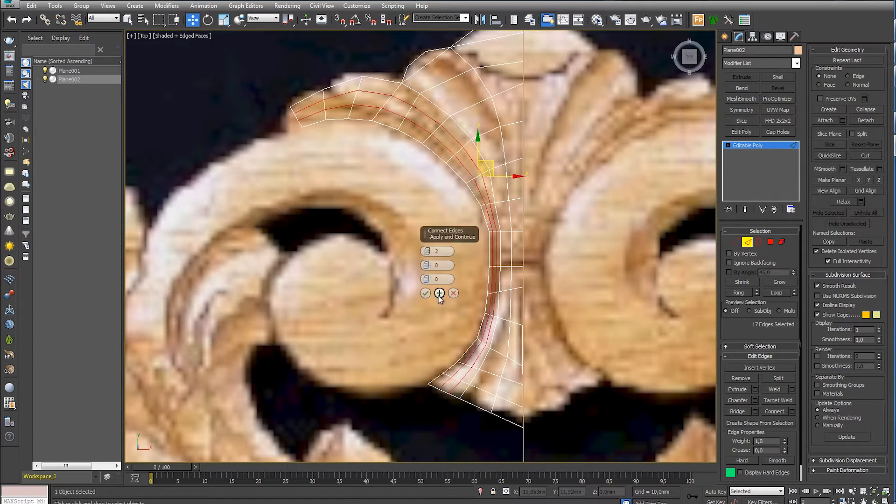
left_click(425, 250)
left_click(426, 293)
- Connect the edge rings of the two inner strips up to the symmetry line with the same segment count
left_click(506, 266)
left_click(505, 290, "shift")
left_click(777, 415)
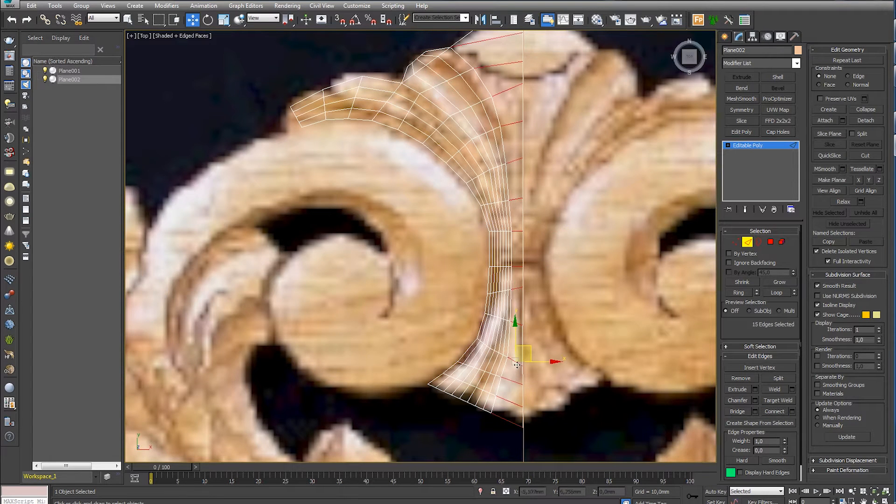
- Move the new boundary vertices outward to round the outlines of the second lobe and the crown
middle_click_drag(432, 79, 507, 294)
scroll(507, 295, "up", 3)
key("1")
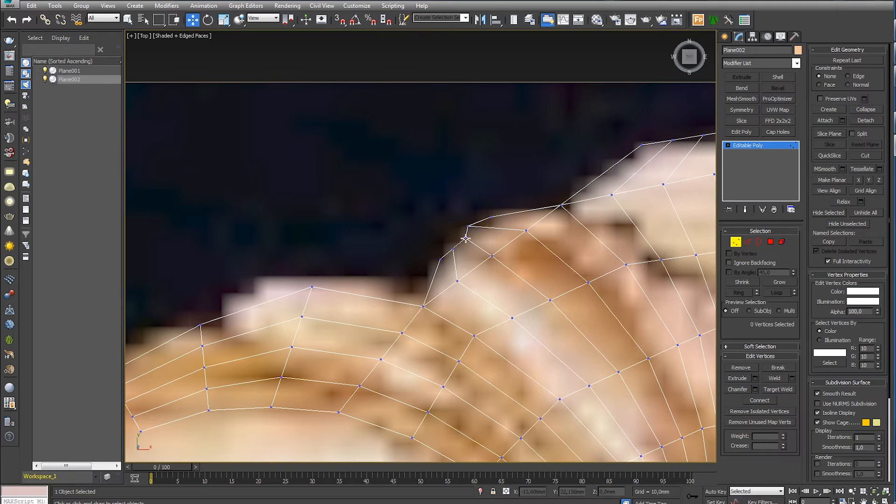
left_click_drag(451, 249, 447, 246)
middle_click_drag(605, 234, 419, 263)
left_click_drag(486, 169, 552, 149)
left_click(578, 154)
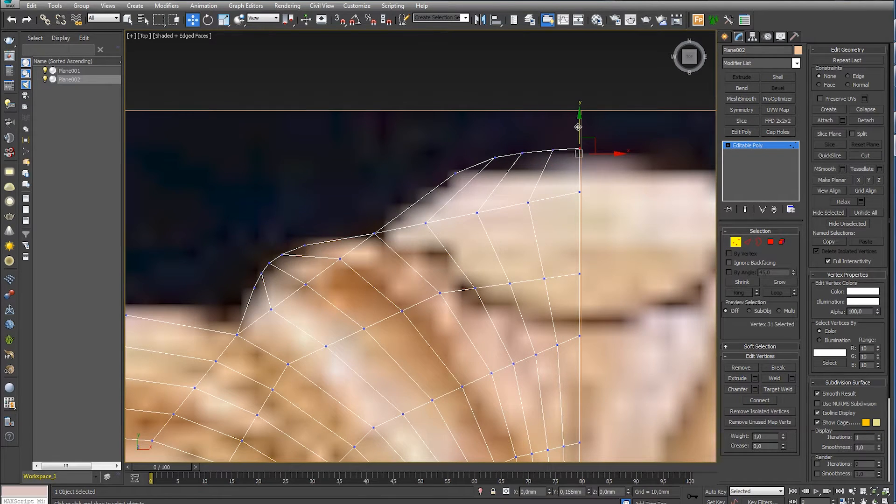
- Reposition the vertices just inside the crown and second lobe outlines so the mesh rows follow the rounded edge
middle_click_drag(511, 228, 556, 177)
scroll(556, 178, "down", 3)
left_click(588, 171)
left_click_drag(573, 166, 630, 159)
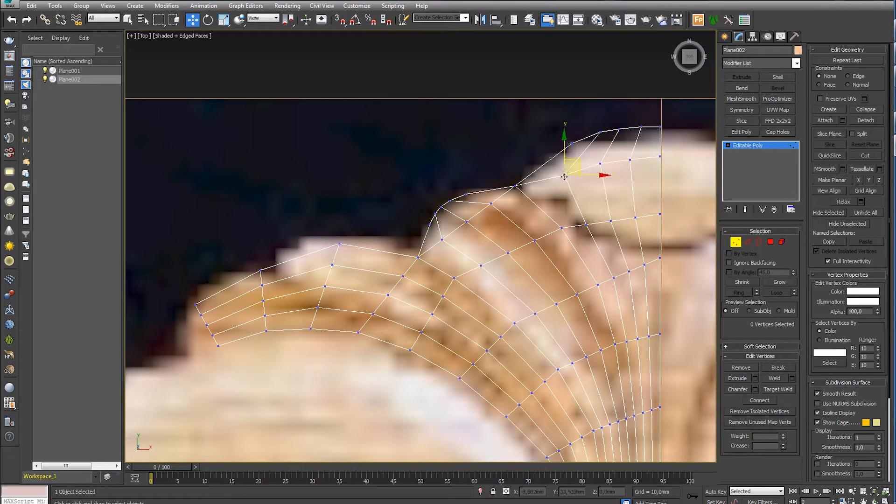
left_click(501, 210)
left_click_drag(515, 187, 492, 204)
left_click(476, 236)
- Move the boundary vertices at the shell's foot to form its outermost rounded lobe and the notch beside it
middle_click_drag(400, 296, 539, 261)
scroll(540, 261, "down", 3)
middle_click_drag(607, 315, 454, 217)
scroll(443, 388, "up", 6)
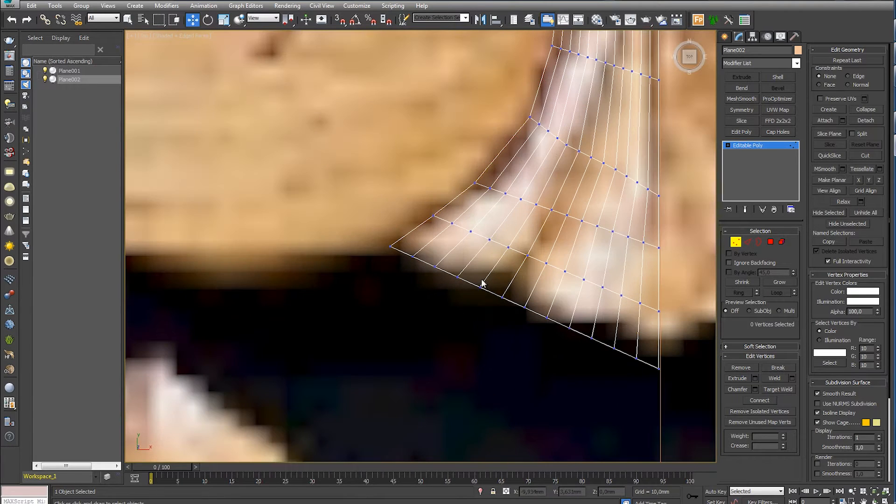
left_click_drag(481, 285, 510, 291)
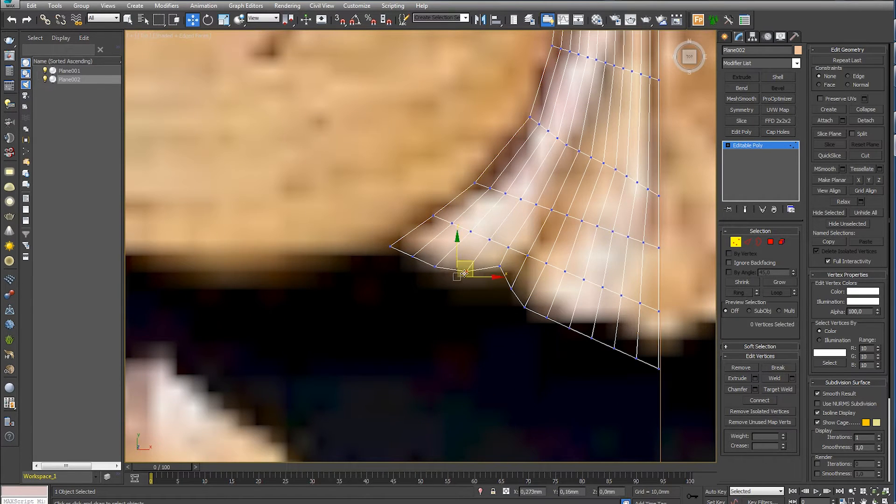
middle_click_drag(498, 299, 464, 299)
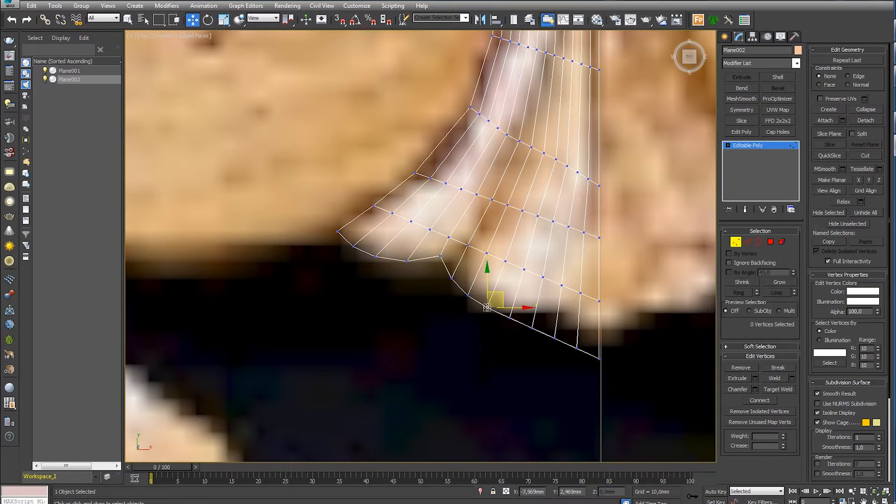
- Shape the remaining foot lobes up to the symmetry line by repositioning their boundary vertices
left_click(529, 334)
left_click_drag(509, 319, 600, 324)
left_click(545, 342)
left_click(598, 358)
left_click(544, 359)
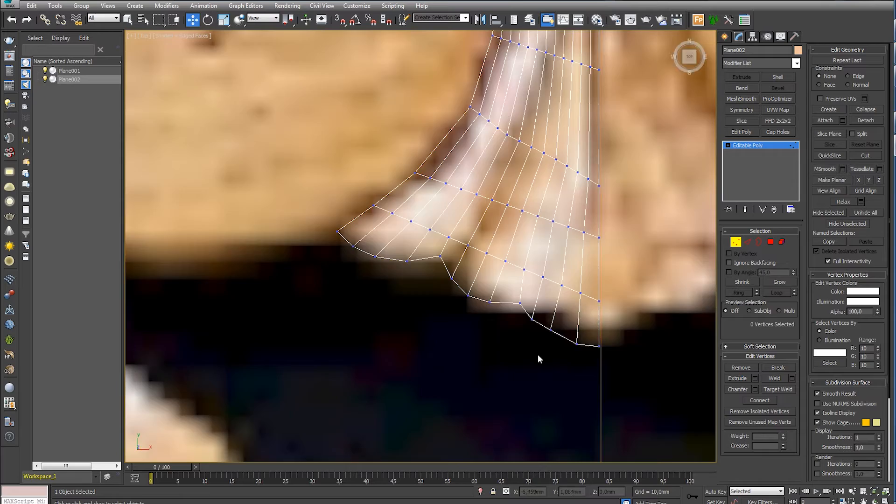
- Switch to a perspective view, turn off see-through display and raise the mesh above the reference image
scroll(467, 383, "down", 8)
scroll(465, 369, "up", 4)
middle_click_drag(467, 364, 463, 324)
key("alt+x")
middle_click_drag(460, 266, 505, 226, "alt")
key("p")
key("alt+x")
left_click(740, 241)
key("alt+x")
left_click_drag(504, 192, 504, 175)
middle_click_drag(506, 200, 505, 184, "alt")
- Select the mesh's open border and extrude it straight down to form side walls
left_click(754, 245)
left_click(512, 229)
middle_click_drag(476, 262, 471, 249, "alt")
left_click_drag(433, 187, 435, 207, "shift")
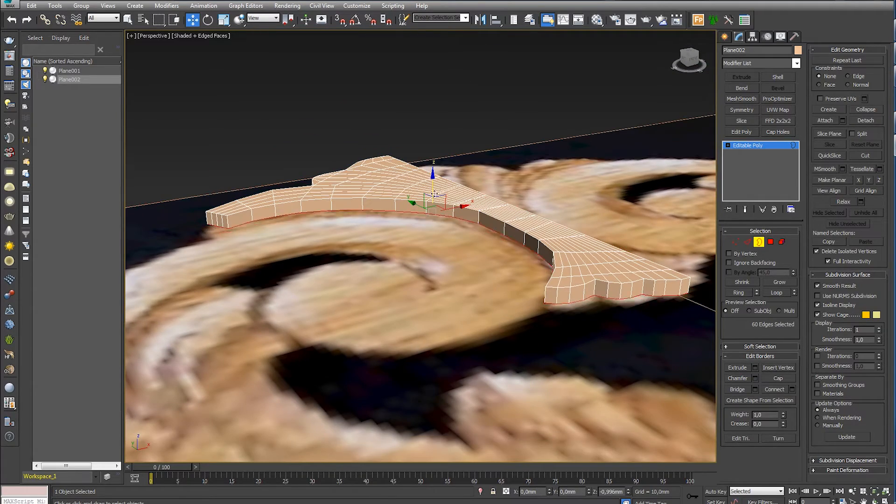
- Select the middle edge loops of the outer leaf beside the scroll and raise them into a ridge
middle_click_drag(467, 229, 502, 233, "alt")
left_click(427, 262)
middle_click_drag(427, 262, 547, 311)
left_click(748, 241)
scroll(343, 261, "up", 4)
middle_click_drag(343, 262, 394, 188, "alt")
double_click(399, 188)
left_click_drag(270, 339, 353, 285, "alt")
scroll(354, 285, "down", 3)
middle_click_drag(420, 275, 301, 234)
left_click(362, 271, "alt")
middle_click_drag(362, 271, 399, 296, "alt")
left_click_drag(560, 252, 560, 236)
- Select further lengthwise edge loops across the shell and raise them slightly to build up the relief
left_click(468, 340)
double_click(378, 300)
double_click(314, 322, "ctrl")
left_click_drag(268, 414, 370, 379, "alt")
middle_click_drag(695, 367, 479, 349)
left_click_drag(479, 347, 512, 300, "alt")
middle_click_drag(256, 290, 537, 294)
middle_click_drag(537, 294, 562, 305, "alt")
left_click_drag(555, 249, 555, 241)
- Select the inner lengthwise edge loops of the second lobe and raise them into a ridge
middle_click_drag(473, 322, 499, 367, "alt")
left_click(434, 350)
double_click(295, 313)
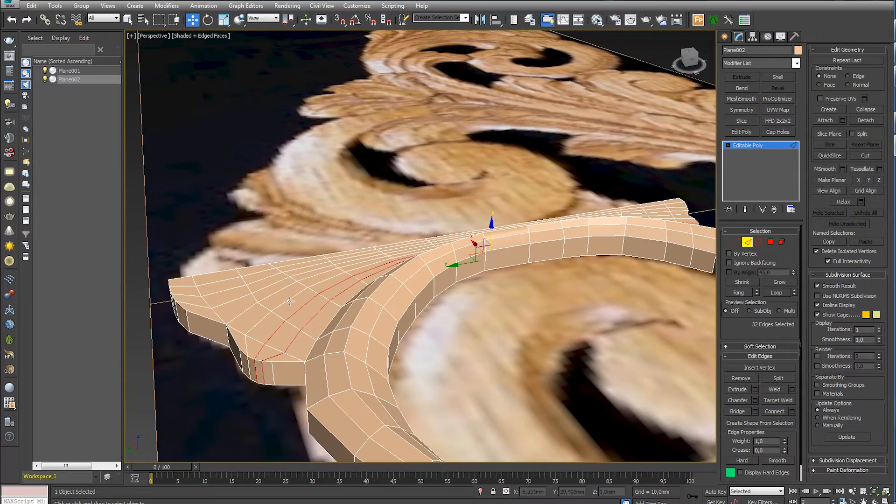
double_click(290, 298, "ctrl")
middle_click_drag(293, 299, 303, 266, "alt")
left_click_drag(205, 357, 280, 326, "alt")
middle_click_drag(602, 343, 420, 336, "alt")
left_click_drag(516, 349, 591, 294, "alt")
middle_click_drag(579, 326, 379, 343, "alt")
left_click_drag(262, 358, 323, 297, "alt")
middle_click_drag(326, 299, 424, 276, "alt")
left_click_drag(460, 186, 460, 175)
- Select the crown strip's inner edge loops beside the symmetry line and raise them well above the other lobes
middle_click_drag(462, 243, 471, 260, "alt")
left_click(471, 261)
middle_click_drag(383, 336, 458, 306, "alt")
double_click(326, 322)
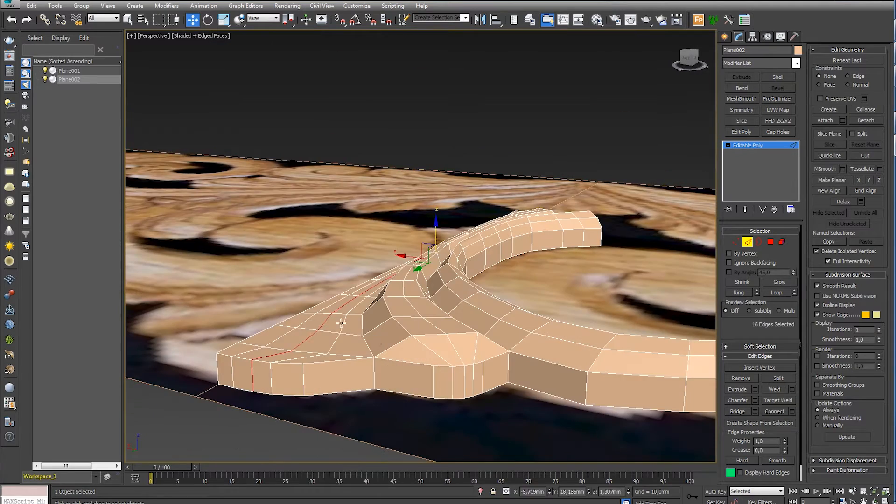
double_click(305, 323, "ctrl")
middle_click_drag(306, 323, 468, 330, "alt")
left_click_drag(492, 301, 571, 276, "alt")
middle_click_drag(570, 263, 440, 279, "alt")
left_click(374, 296, "alt")
middle_click_drag(374, 297, 390, 259, "alt")
left_click_drag(549, 142, 549, 107)
- Select two edges on the ridge crests and lower them slightly
middle_click_drag(516, 357, 542, 354, "alt")
left_click(542, 354)
left_click(463, 242)
middle_click_drag(464, 242, 504, 235, "alt")
left_click(481, 232)
left_click_drag(450, 246, 451, 251)
middle_click_drag(451, 251, 616, 316, "alt")
- Lower two more groups of ridge edges to make the lobe crests slope down more gradually
scroll(616, 316, "up", 3)
left_click(604, 302, "ctrl")
left_click(536, 272, "ctrl")
left_click(518, 275, "ctrl")
left_click_drag(528, 244, 527, 273)
left_click(580, 339)
left_click(606, 333, "ctrl")
left_click_drag(594, 304, 594, 315)
middle_click_drag(594, 315, 443, 293, "alt")
- Lower individual crest edges farther along the ridges to even out their height
left_click(409, 283)
left_click(422, 274, "ctrl")
left_click_drag(416, 250, 416, 264)
middle_click_drag(416, 264, 316, 309, "alt")
scroll(316, 310, "down", 5)
middle_click_drag(373, 299, 499, 274, "alt")
scroll(499, 274, "up", 5)
scroll(499, 275, "down", 6)
middle_click_drag(360, 292, 532, 276, "alt")
scroll(532, 276, "up", 6)
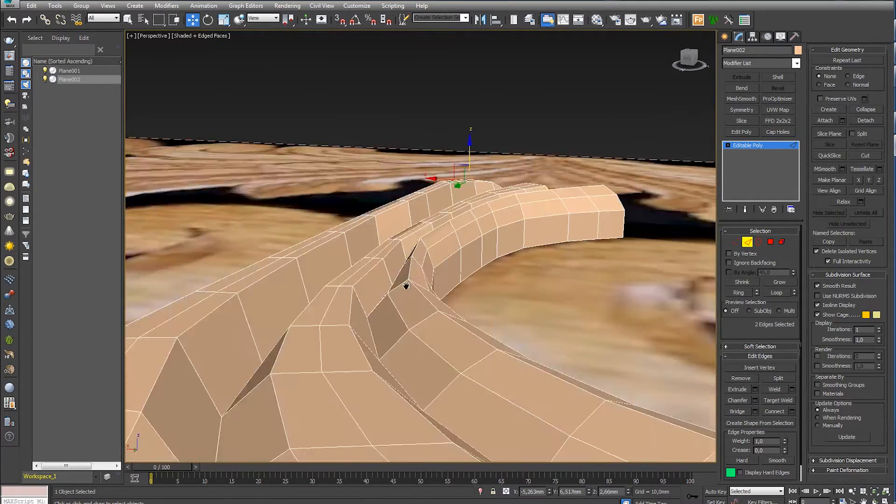
left_click(399, 185)
left_click_drag(525, 174, 526, 180)
- Inspect the ridges, grooves and side walls of the shell from several angles, picking out individual edge loops
middle_click_drag(543, 234, 537, 264, "alt")
scroll(537, 263, "down", 6)
left_click(486, 279)
scroll(486, 279, "up", 6)
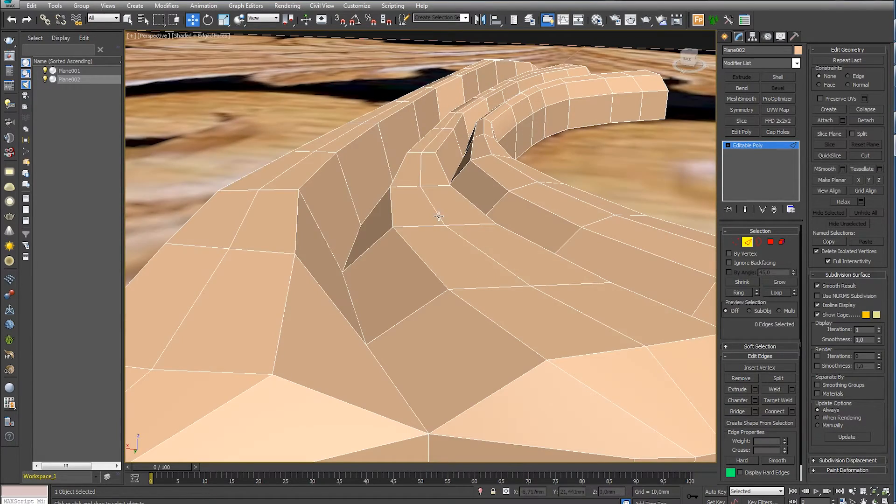
scroll(534, 139, "down", 5)
middle_click_drag(533, 139, 519, 164, "alt")
double_click(468, 235)
middle_click_drag(487, 252, 437, 242, "alt")
left_click(654, 216, "alt")
mouse_move(481, 125)
middle_mouse_down()
mouse_move(485, 188)
mouse_move(514, 203)
middle_mouse_up()
double_click(404, 261)
left_click(401, 330, "alt")
mouse_move(378, 254)
middle_mouse_down("alt")
mouse_move(489, 263)
mouse_move(506, 245)
middle_mouse_up("alt")
left_click_drag(510, 297, 589, 249, "alt")
middle_click_drag(412, 169, 408, 289, "alt")
- Delete the side-wall polygons along the centre line of the half shell
key("4")
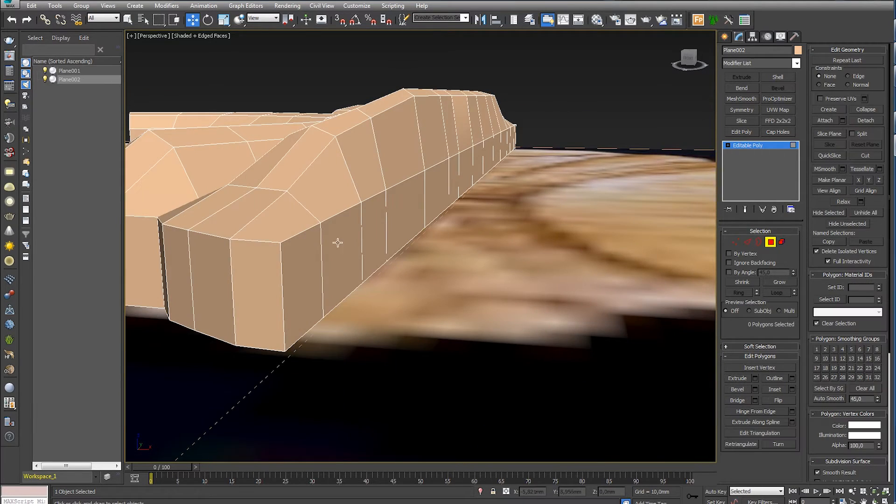
left_click(314, 287, "shift")
scroll(315, 287, "down", 6)
middle_click_drag(317, 286, 398, 340, "alt")
key("t")
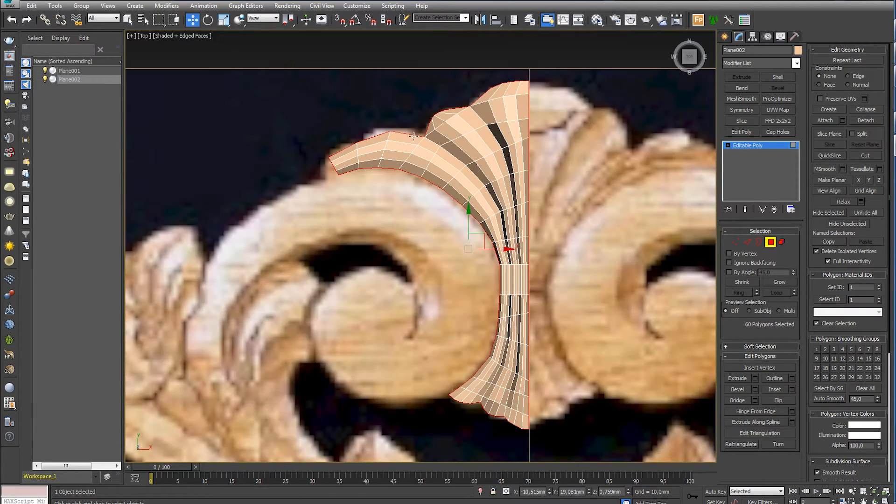
left_click_drag(527, 443, 528, 443, "alt")
middle_click_drag(528, 444, 560, 375, "alt")
key("Delete")
- Pick out the leftover polygons beside the centre seam and delete them
mouse_move(466, 278)
middle_mouse_down("alt")
mouse_move(516, 288)
mouse_move(475, 285)
middle_mouse_up("alt")
scroll(488, 292, "up", 6)
left_click(360, 360)
left_click(357, 379, "shift")
scroll(448, 322, "down", 5)
middle_click_drag(448, 322, 500, 297, "alt")
scroll(500, 298, "up", 3)
key("Delete")
scroll(563, 224, "down", 4)
middle_click_drag(528, 195, 573, 204, "alt")
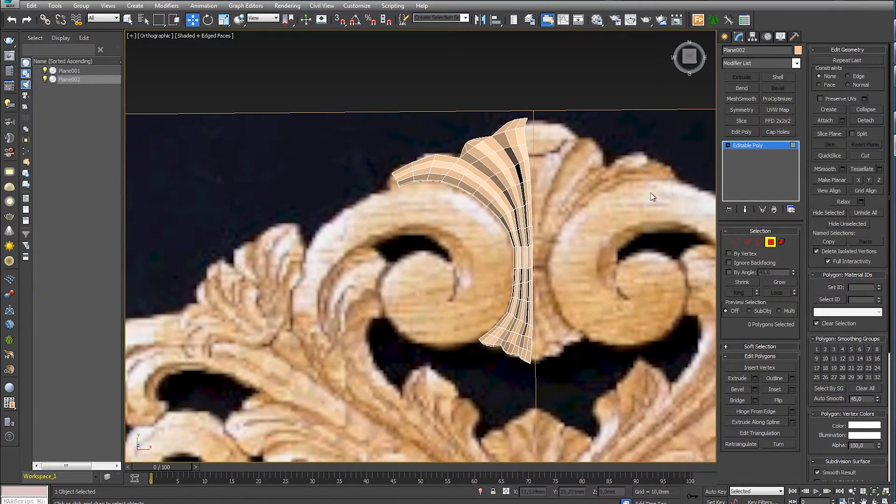
- Select the 16 open edges along the shell's inner side and align them straight on the reference's centre line
key("2")
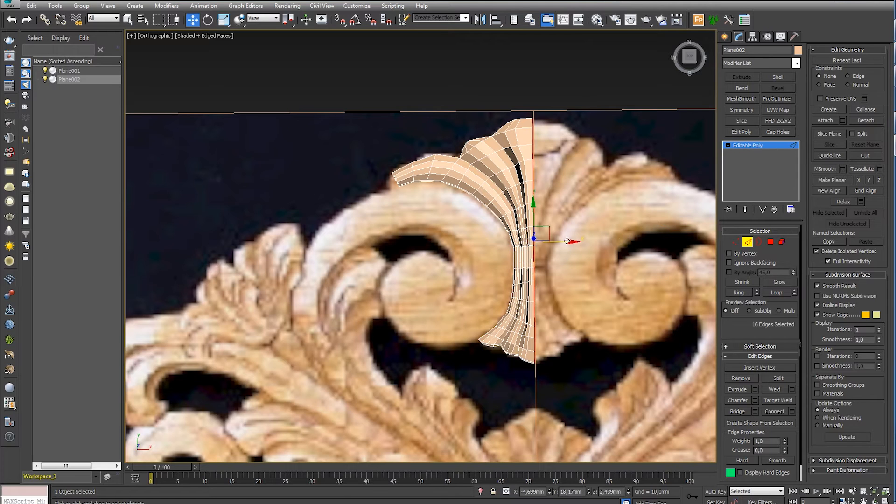
middle_click_drag(542, 190, 579, 172, "alt")
scroll(458, 258, "up", 3)
middle_click_drag(459, 259, 513, 240, "alt")
scroll(453, 231, "up", 3)
- Lower the crest vertices at the outer end of the central lobe
key("1")
left_click(427, 253)
scroll(427, 253, "down", 4)
scroll(411, 236, "up", 3)
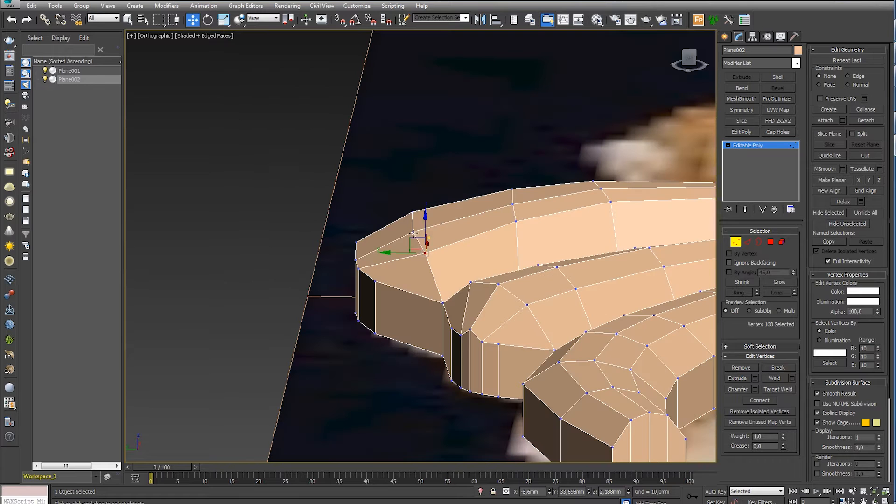
left_click_drag(417, 195, 425, 237)
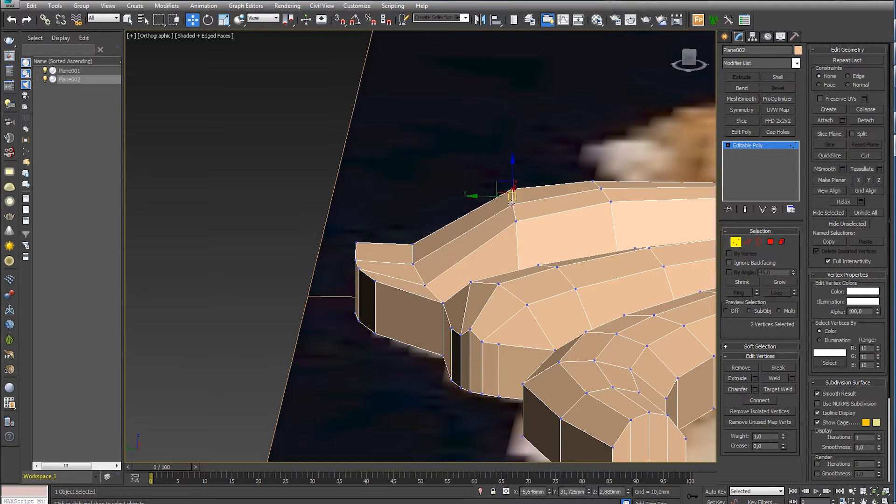
- Lower the next rows of crest vertices on the central lobe to soften its slope
left_click_drag(626, 206, 627, 208, "ctrl")
left_click_drag(558, 173, 561, 188)
middle_click_drag(615, 231, 525, 201)
left_click_drag(577, 135, 608, 171)
left_click_drag(390, 153, 391, 166)
left_click(375, 158)
middle_click_drag(375, 161, 462, 252, "alt")
scroll(382, 225, "down", 3)
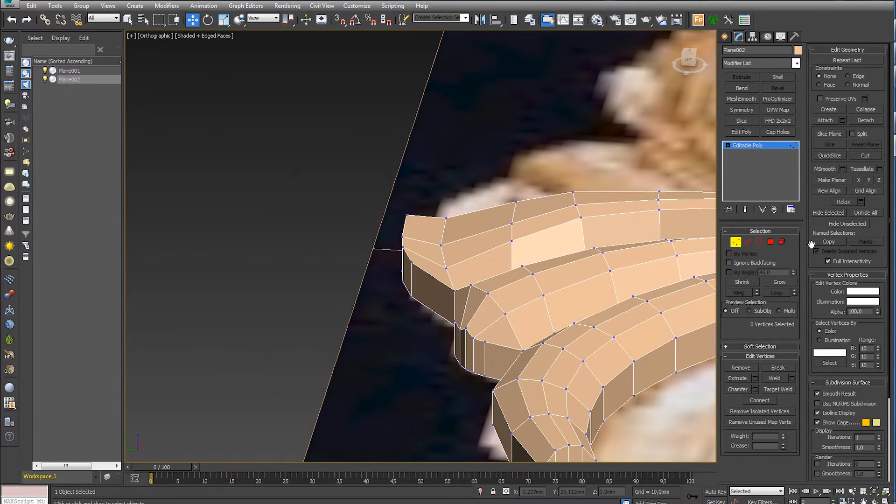
- Extrude the three top polygons at the central lobe's outer end by 1.373 mm and tilt the extruded faces
key("4")
left_click(755, 378)
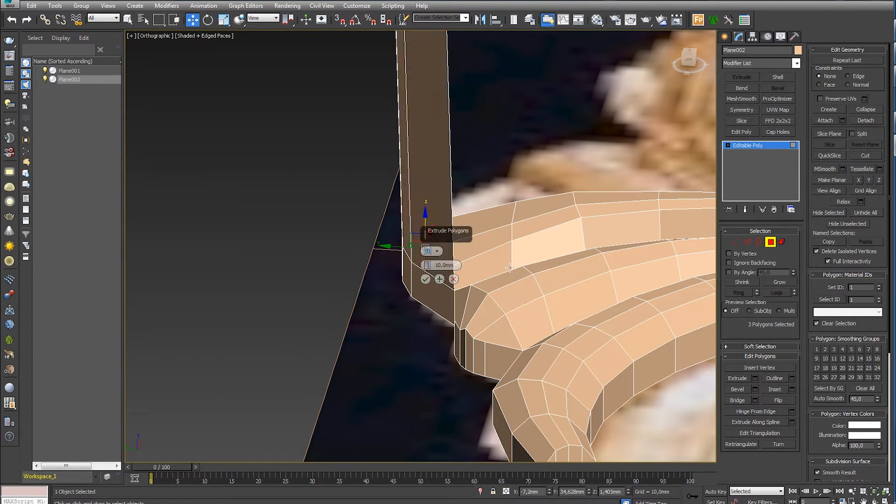
middle_click_drag(485, 281, 444, 276, "alt")
right_click(427, 265)
left_click(425, 279)
scroll(432, 243, "up", 3)
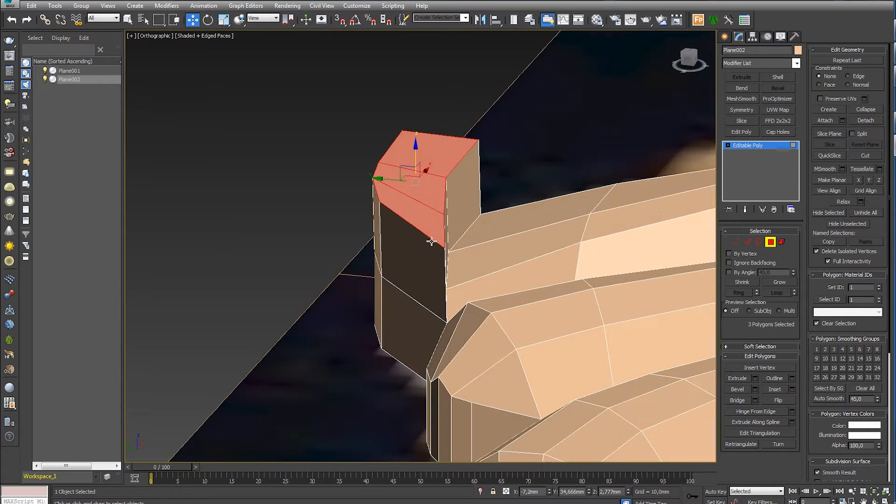
middle_click_drag(430, 240, 449, 234, "alt")
key("e")
left_click_drag(453, 172, 471, 201)
- Extrude the tilted faces a second time, then rotate and move them to form a curled lip
left_click(755, 378)
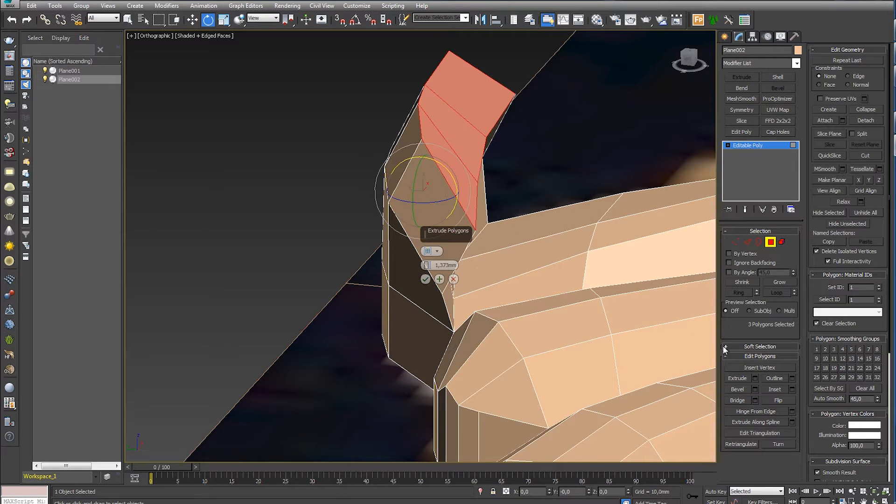
left_click_drag(430, 267, 430, 317)
left_click_drag(467, 131, 430, 170)
key("w")
middle_click_drag(527, 250, 516, 291, "alt")
left_click(418, 336)
- Adjust the vertices at the outer side of the curled lip, where it meets the neighbouring lobe
left_click(735, 241)
middle_click_drag(407, 375, 426, 359, "alt")
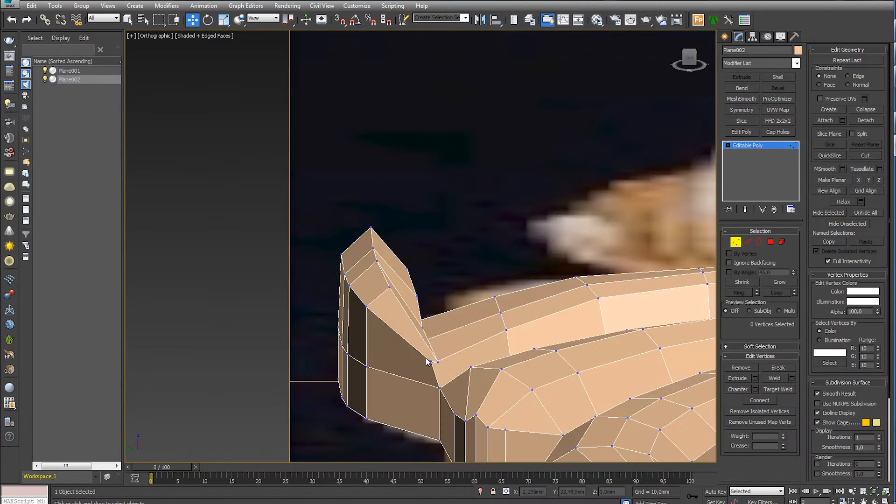
middle_click_drag(508, 377, 506, 323, "alt")
left_click(511, 345)
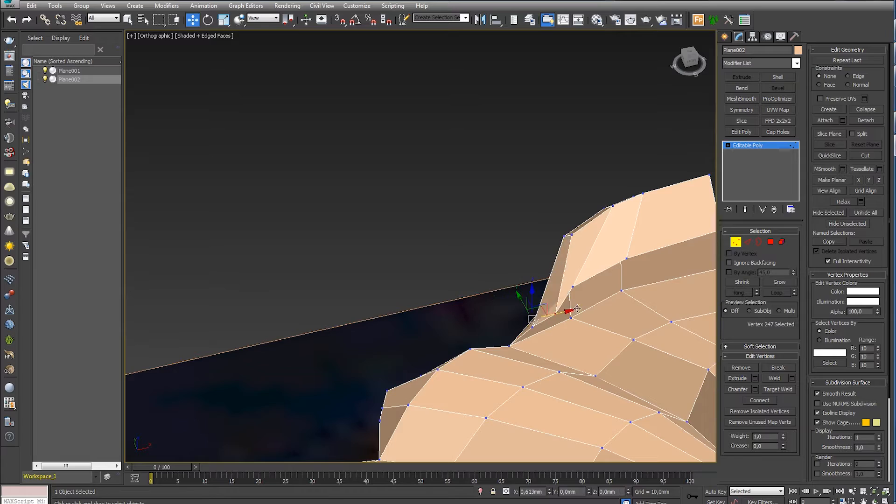
middle_click_drag(554, 284, 529, 322, "alt")
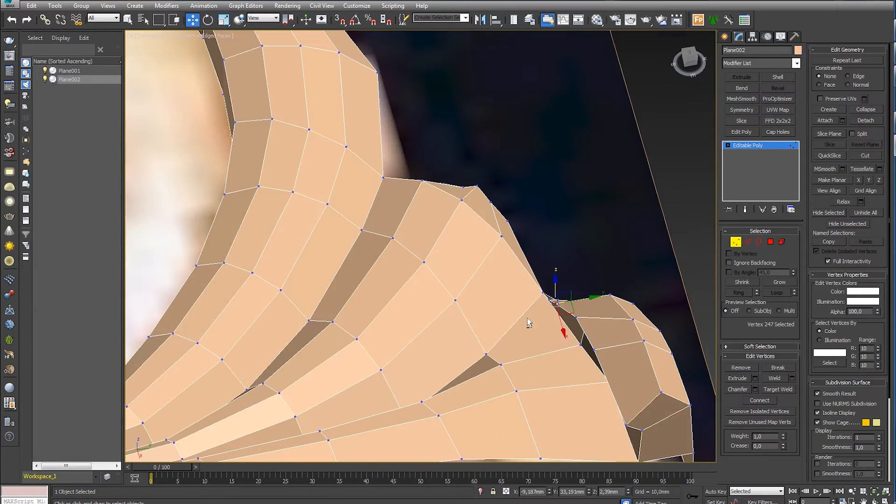
- Reposition the vertices along the foot of the curled lip to shape its junction with the central lobe
left_click(595, 349)
middle_click_drag(595, 349, 646, 423, "alt")
left_click_drag(649, 372, 653, 371)
left_click(649, 328)
middle_click_drag(649, 329, 504, 189, "alt")
left_click_drag(539, 230, 536, 228)
left_click(467, 218)
scroll(466, 219, "down", 2)
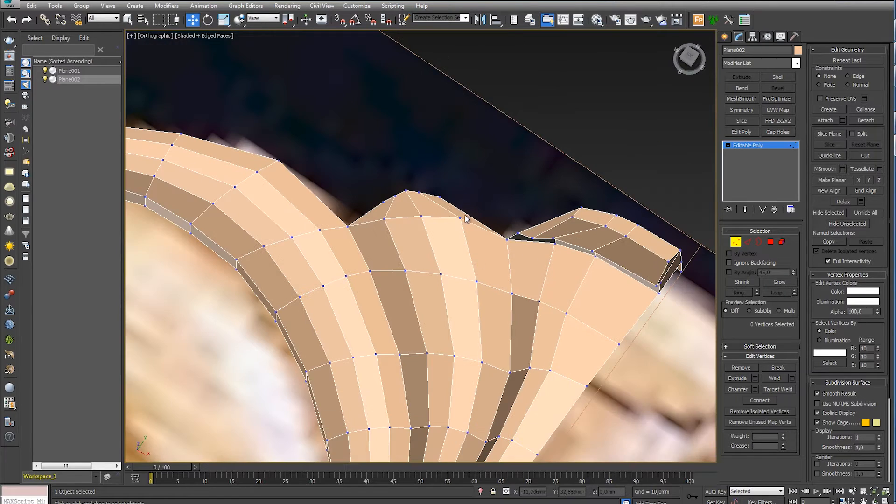
left_click_drag(480, 216, 478, 221)
scroll(519, 269, "down", 5)
middle_click_drag(519, 270, 557, 275, "alt")
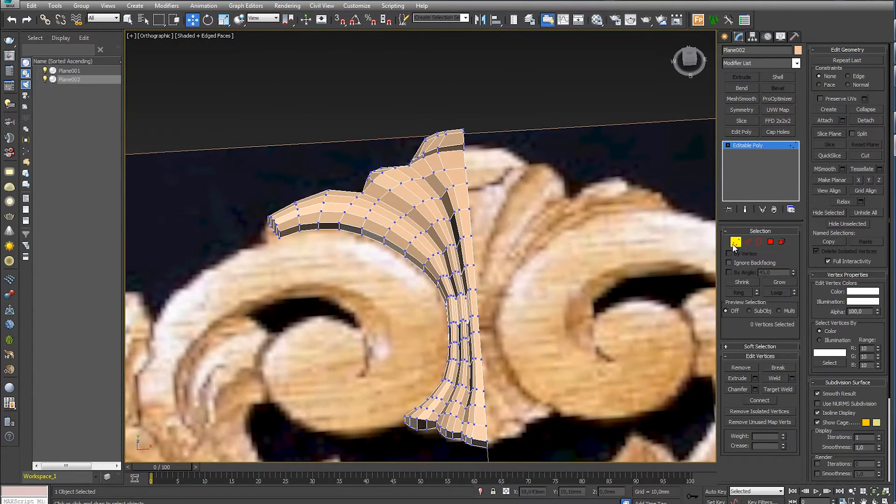
- Mirror the half shell with a flipped Symmetry modifier on the X axis and move its mirror plane to the centre line
left_click(733, 244)
middle_click_drag(620, 264, 604, 286, "alt")
left_click(742, 110)
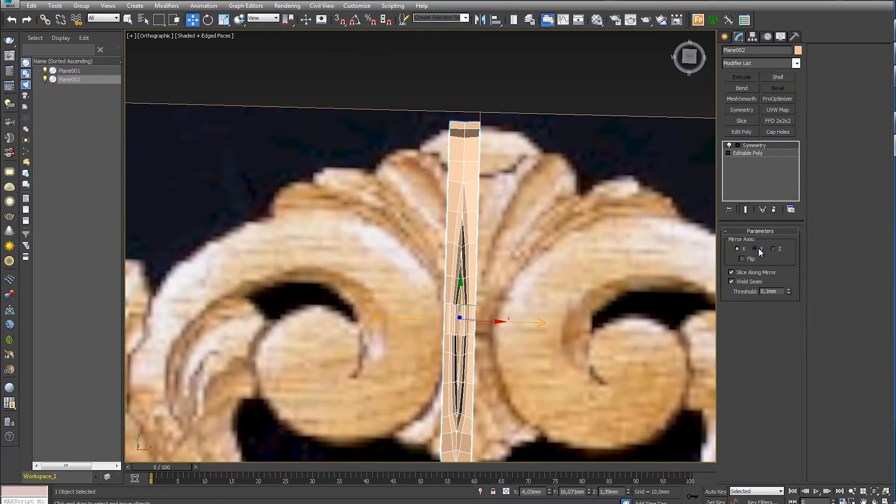
left_click(743, 259)
left_click(748, 154)
middle_click_drag(503, 275, 522, 278)
left_click_drag(507, 327, 521, 328)
middle_click_drag(529, 317, 708, 243, "alt")
left_click(760, 150)
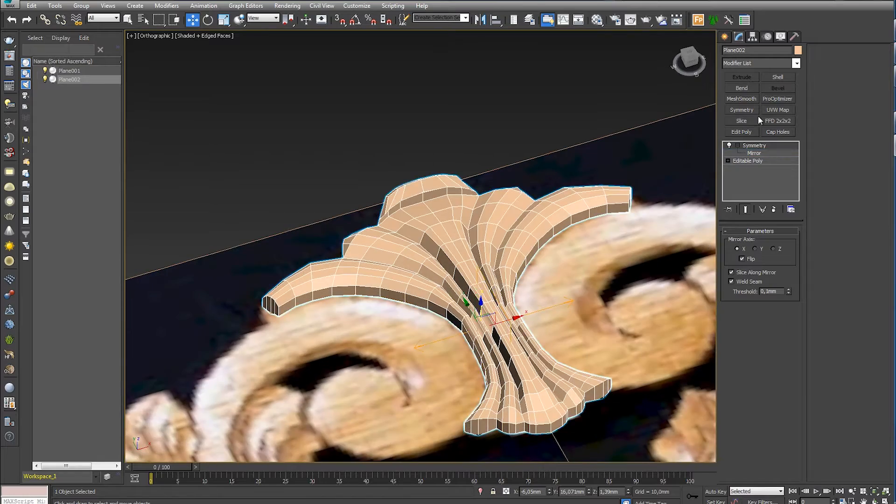
- Apply MeshSmooth to the mirrored shell and hide the edge display to check the smoothed form
left_click(741, 99)
scroll(546, 299, "down", 4)
middle_click_drag(602, 224, 410, 195, "alt")
left_click(541, 140)
key("F4")
scroll(540, 285, "down", 6)
scroll(466, 280, "up", 4)
scroll(415, 240, "up", 6)
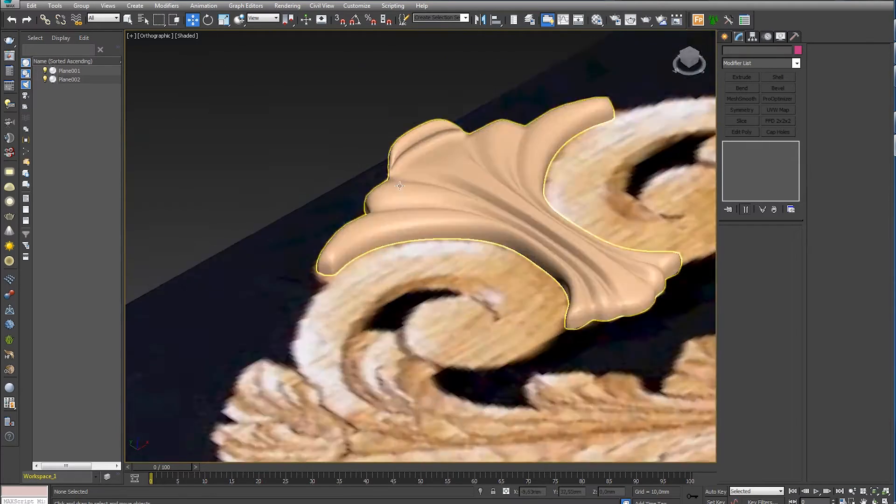
scroll(411, 194, "up", 5)
- Switch off the shell's MeshSmooth and Symmetry modifiers and return to editing the base mesh's vertices with edges shown
left_click(411, 193)
left_click(730, 146)
left_click(729, 153)
left_click(728, 168)
left_click(745, 177)
scroll(242, 327, "up", 5)
middle_click_drag(242, 327, 365, 335)
key("F4")
- Lower the upper vertices at the tip of the outermost side lobe to taper its end
mouse_move(437, 416)
middle_mouse_down("alt")
mouse_move(389, 267)
mouse_move(393, 205)
mouse_move(373, 178)
middle_mouse_up("alt")
left_click_drag(335, 147, 401, 229)
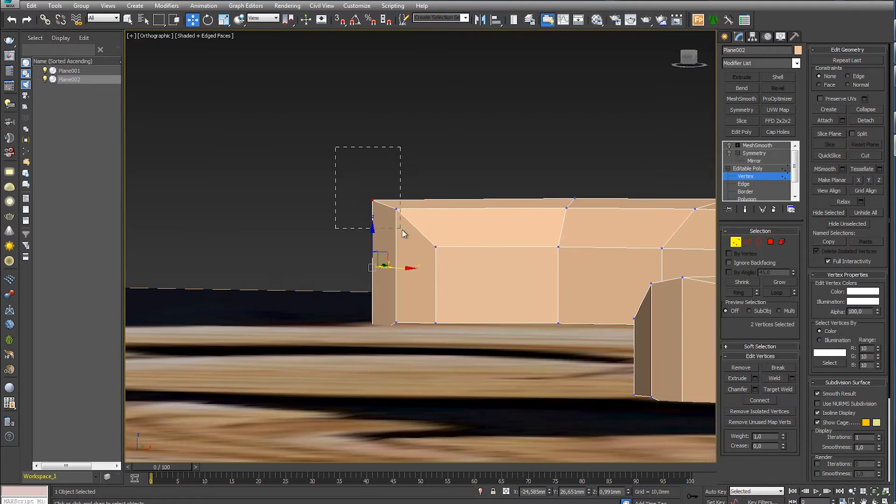
mouse_move(386, 173)
left_mouse_down()
mouse_move(408, 254)
mouse_move(386, 276)
left_mouse_up()
middle_click_drag(414, 274, 456, 294, "alt")
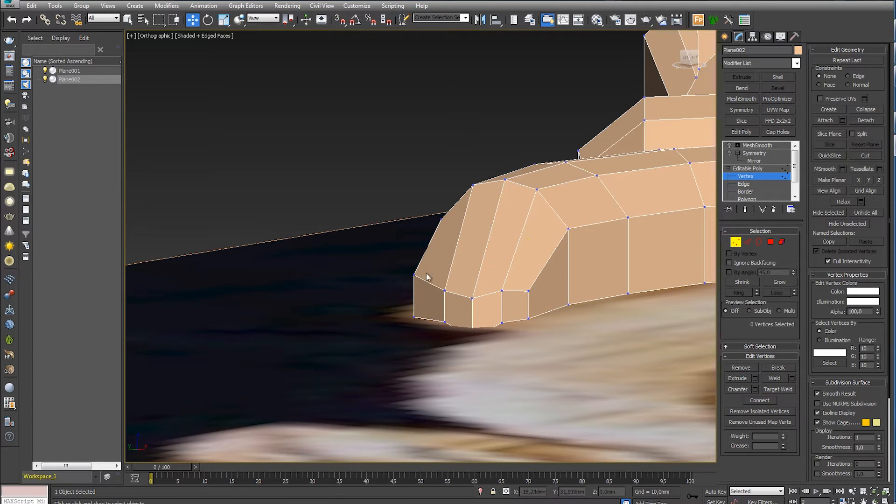
- Lower individual vertices on the side and crest behind the outermost lobe's tip to round it off
left_click_drag(568, 231, 569, 270)
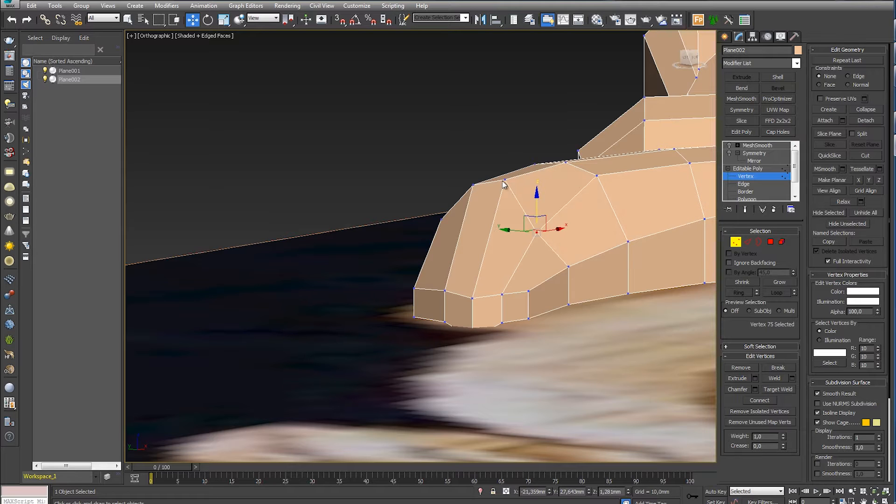
left_click(440, 218, "ctrl")
left_click_drag(489, 166, 489, 198)
middle_click_drag(493, 247, 538, 240, "alt")
left_click_drag(541, 316, 554, 293)
left_click(460, 275)
- Lower the outer rim vertices of the side lobes around the notch between them
middle_click_drag(420, 234, 524, 241, "alt")
scroll(334, 93, "down", 5)
scroll(433, 222, "up", 4)
left_click(458, 218)
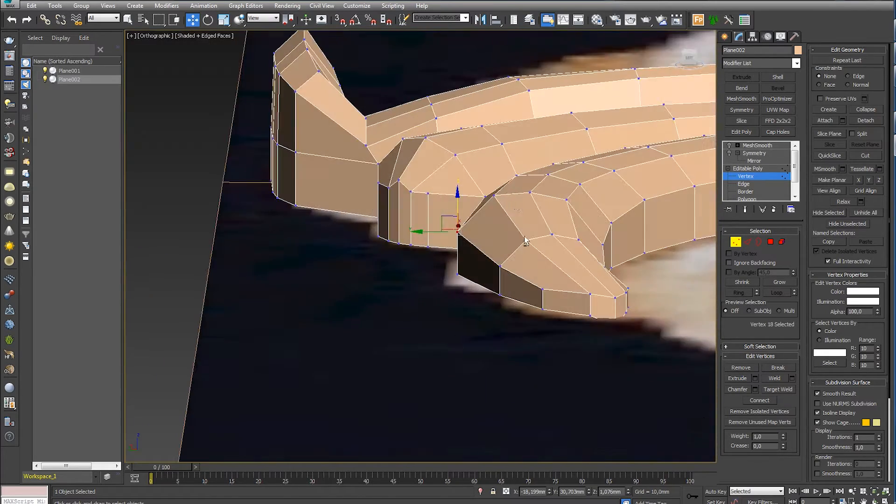
middle_click_drag(496, 197, 472, 210, "alt")
left_click_drag(386, 220, 387, 232)
middle_click_drag(387, 232, 393, 252, "alt")
left_click_drag(333, 186, 333, 193)
left_click_drag(296, 217, 297, 225)
- Reposition the vertices in the notch between the middle lobe and the curled central lip
middle_click_drag(299, 226, 420, 216, "alt")
left_click(393, 216)
left_click_drag(392, 216, 393, 224)
middle_click_drag(393, 224, 354, 216, "alt")
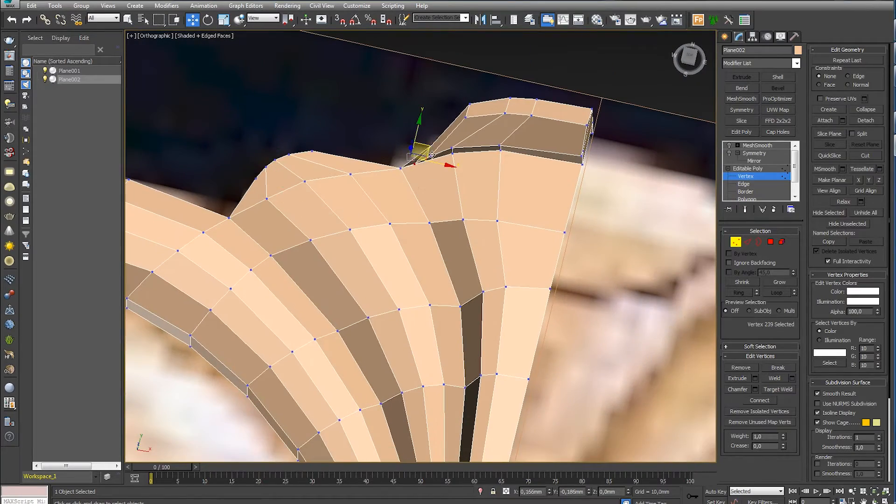
middle_click_drag(435, 153, 479, 149, "alt")
left_click(479, 149)
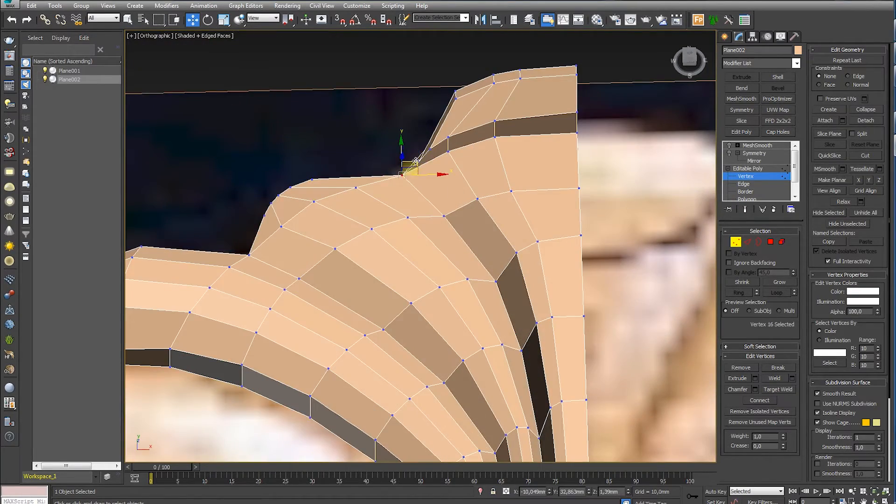
middle_click_drag(430, 192, 412, 215, "alt")
middle_click_drag(428, 166, 443, 250, "alt")
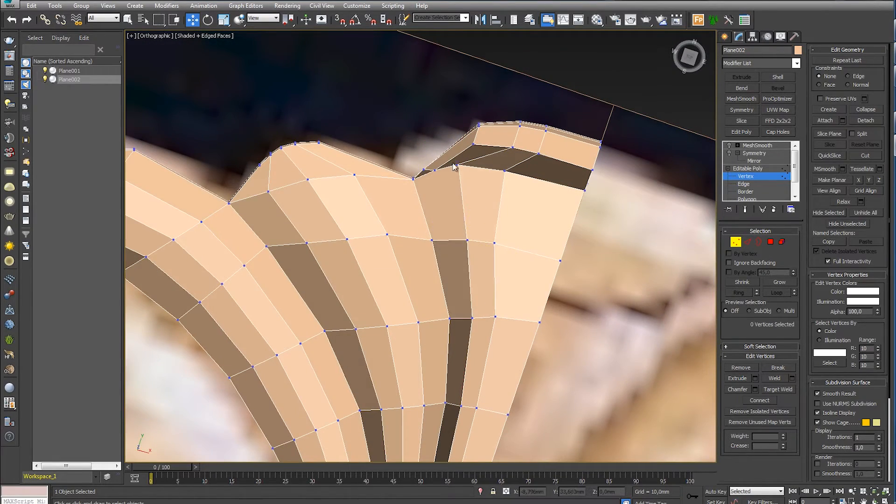
- Shift the vertices along the inner base of the curled lip and adjust their height
mouse_move(496, 162)
middle_mouse_down("alt")
mouse_move(450, 160)
mouse_move(481, 157)
middle_mouse_up("alt")
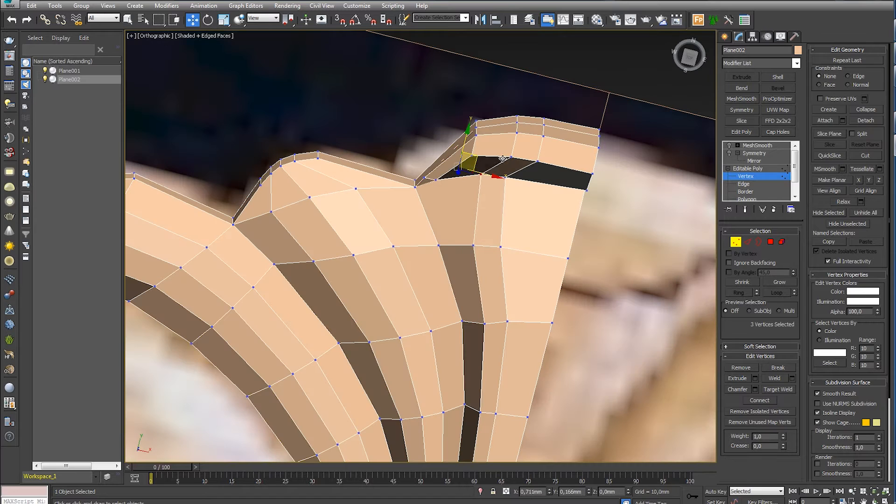
left_click_drag(556, 175, 524, 172)
middle_click_drag(523, 171, 504, 156, "alt")
scroll(504, 187, "up", 4)
middle_click_drag(438, 245, 443, 229, "alt")
left_click_drag(439, 182, 467, 258)
middle_click_drag(468, 252, 469, 216, "alt")
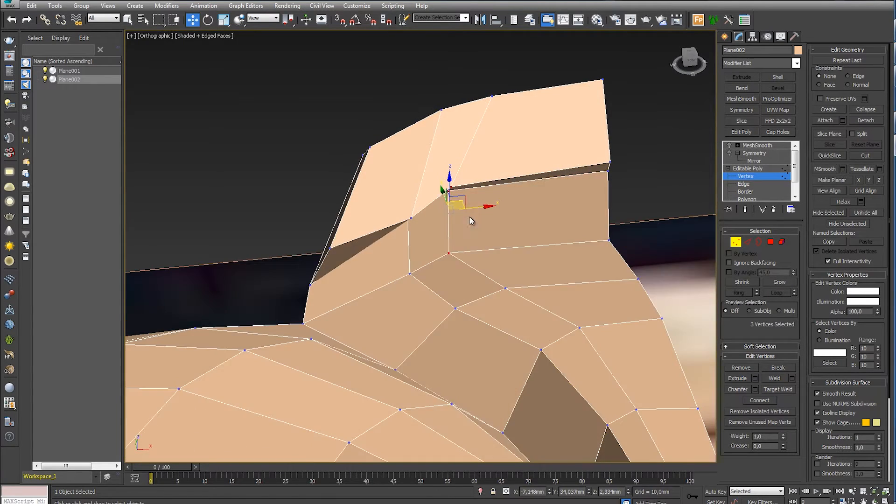
middle_click_drag(523, 206, 520, 296, "alt")
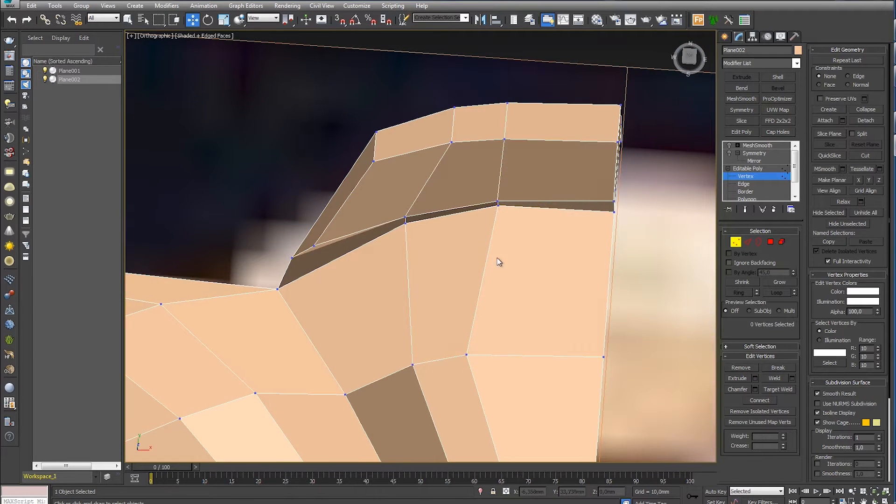
- Pull the crease vertices where the central lobe meets the curled lip outward beneath the lip
middle_click_drag(498, 261, 428, 257)
middle_click_drag(428, 203, 444, 209, "alt")
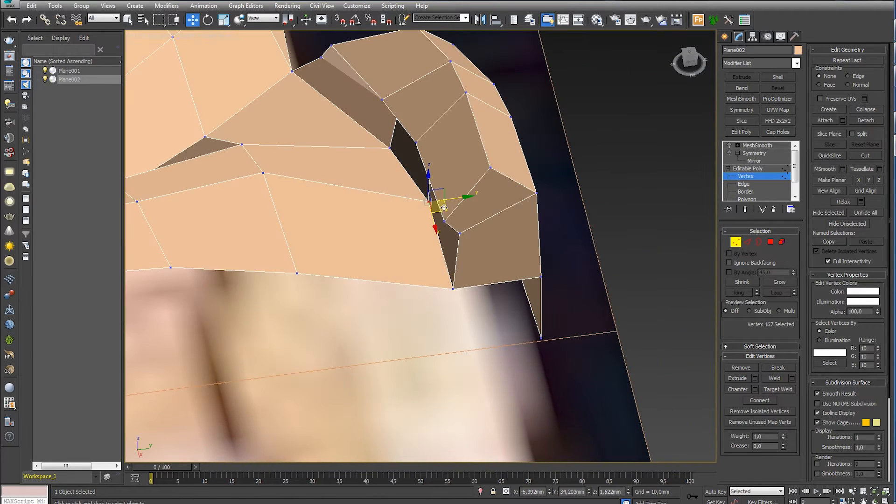
left_click_drag(462, 199, 475, 200)
left_click_drag(390, 149, 408, 147)
middle_click_drag(366, 180, 417, 195, "alt")
- Adjust individual vertices on the inner face of the curled lip to refine its overhang
scroll(561, 112, "down", 2)
middle_click_drag(471, 151, 573, 222, "alt")
left_click(541, 228)
left_click_drag(578, 223, 579, 223)
middle_click_drag(579, 223, 483, 175, "alt")
left_click(490, 245)
middle_click_drag(485, 382, 457, 236)
scroll(458, 236, "up", 3)
left_click_drag(459, 239, 392, 129)
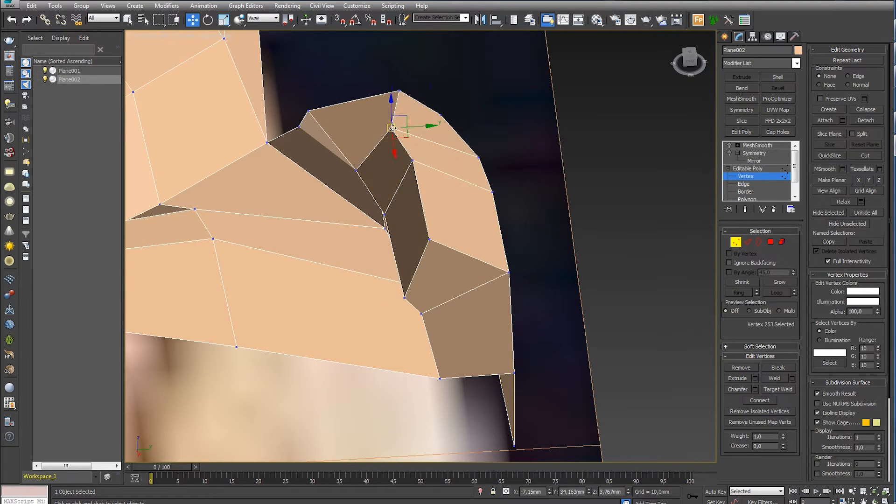
- Show the mirrored MeshSmooth result without edge lines and inspect the curled lip and whole shell up to the Top view
scroll(424, 208, "down", 5)
middle_click_drag(424, 210, 583, 367, "alt")
left_click(735, 243)
left_click(758, 145)
middle_click_drag(537, 200, 497, 246, "alt")
scroll(497, 246, "down", 4)
middle_click_drag(497, 246, 413, 226)
scroll(460, 227, "down", 4)
left_click(462, 156)
key("F4")
scroll(448, 261, "up", 4)
scroll(448, 233, "down", 2)
scroll(467, 247, "down", 2)
middle_click_drag(467, 247, 454, 258, "alt")
key("t")
scroll(460, 296, "down", 6)
scroll(467, 261, "up", 12)
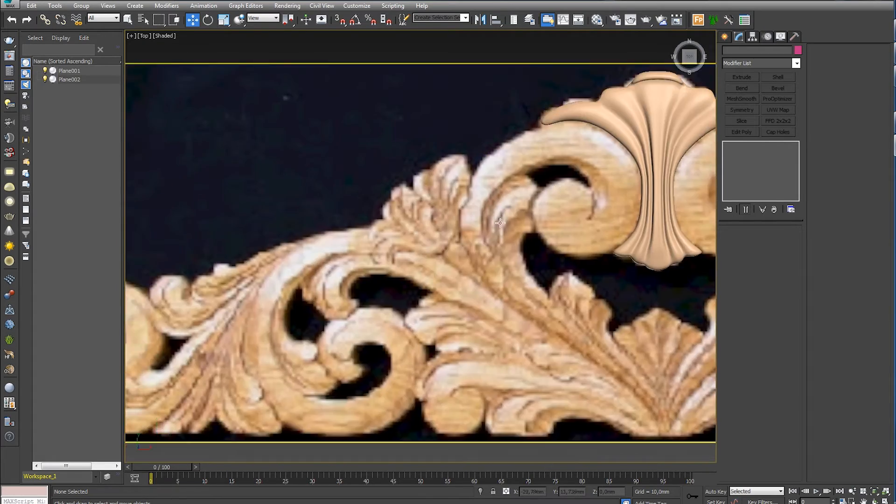
- Examine the smoothed shell from several angles and compare its curled lip with the reference carving
middle_click_drag(500, 223, 342, 267)
scroll(475, 236, "up", 3)
middle_click_drag(474, 236, 445, 243)
middle_click_drag(459, 275, 525, 263, "alt")
scroll(321, 264, "up", 4)
middle_click_drag(336, 258, 280, 264, "alt")
left_click(399, 366)
key("t")
scroll(410, 368, "down", 3)
middle_click_drag(409, 373, 420, 314)
scroll(496, 346, "up", 6)
middle_click_drag(476, 194, 483, 303)
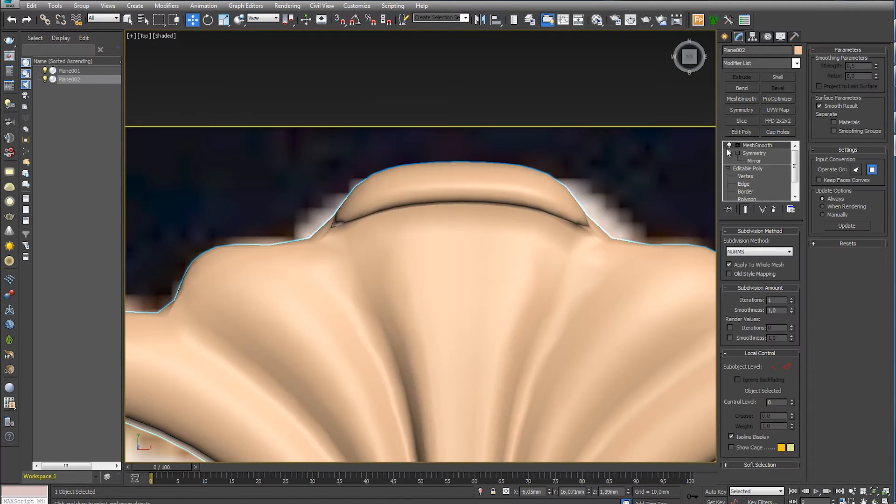
- Return to the base half mesh without smoothing and select the polygons on the outer wall of the curled lip
left_click(729, 145)
left_click(729, 153)
left_click(747, 176)
left_click(746, 191)
left_click(769, 242)
middle_click_drag(471, 243, 448, 248, "alt")
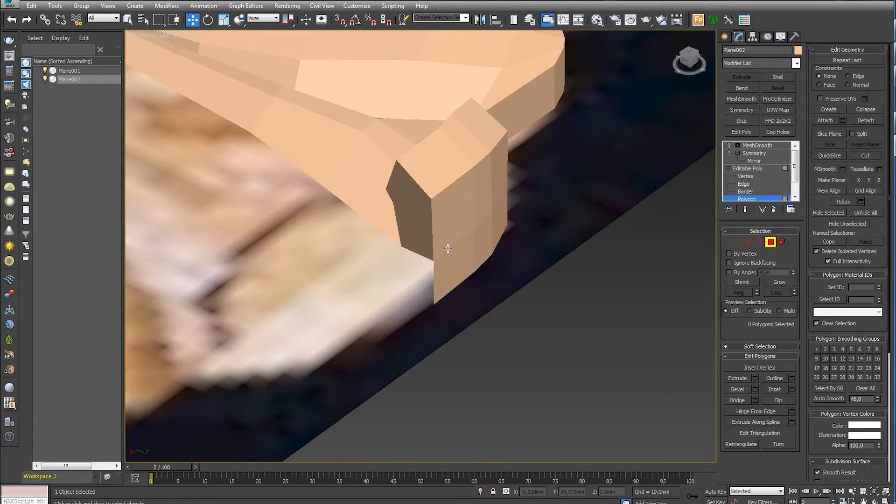
left_click(462, 259)
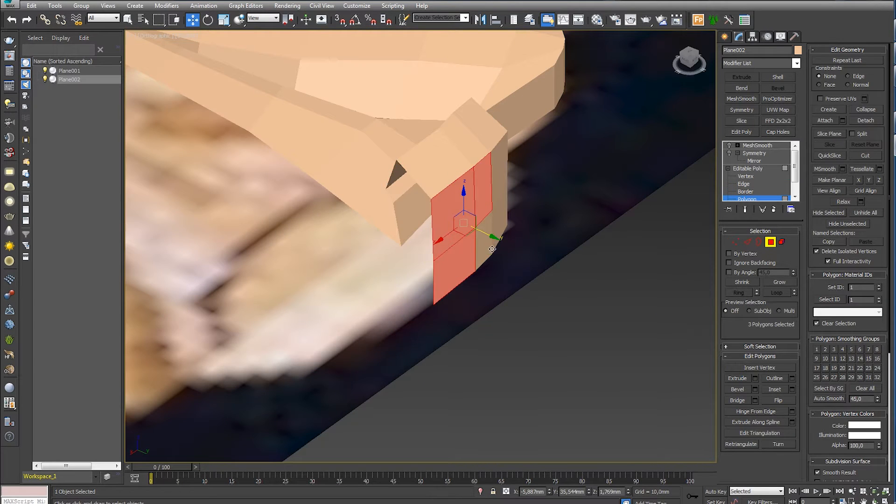
middle_click_drag(489, 241, 389, 228, "alt")
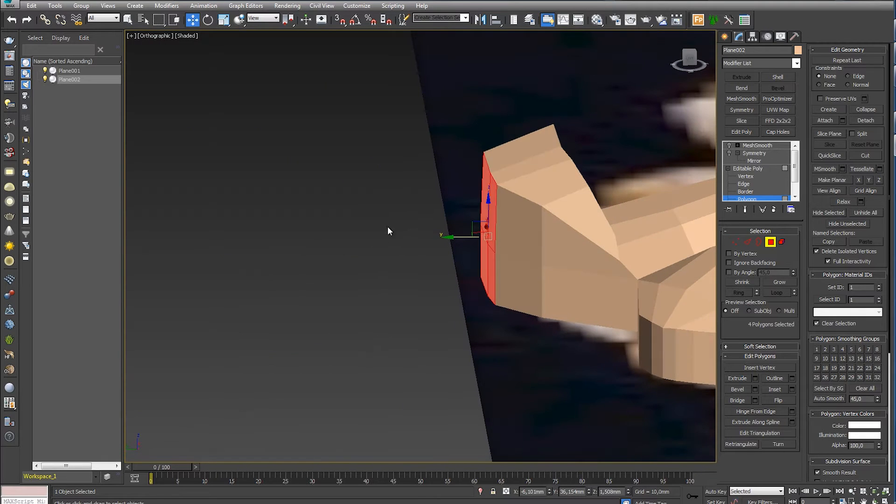
- Reposition the vertices along the front crease and side end of the curled lip against the reference
key("2")
left_click(465, 215)
middle_click_drag(465, 214, 402, 282, "alt")
key("t")
key("z")
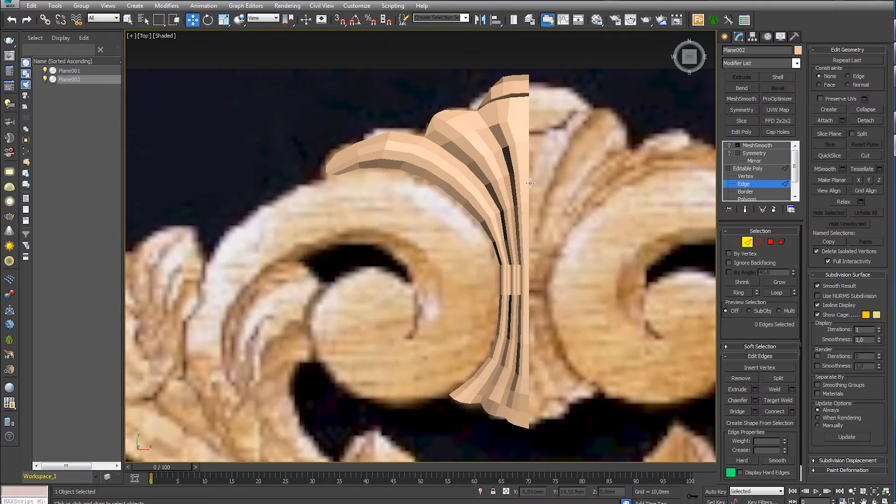
scroll(530, 183, "up", 5)
key("1")
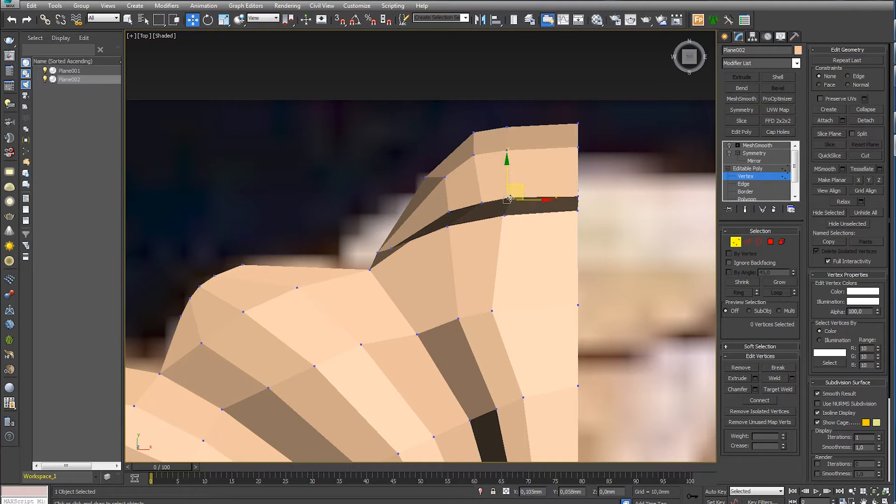
middle_click_drag(477, 252, 424, 200, "alt")
scroll(423, 200, "down", 3)
scroll(388, 196, "up", 4)
left_click(416, 189)
middle_click_drag(352, 250, 376, 260)
left_click_drag(442, 193, 442, 193)
middle_click_drag(442, 201, 434, 161, "alt")
left_click_drag(425, 175, 425, 160)
- Move the vertices on the side flank of the curled lip to refine its slope
middle_click_drag(447, 227, 338, 207, "alt")
left_click(338, 208)
left_click(747, 243)
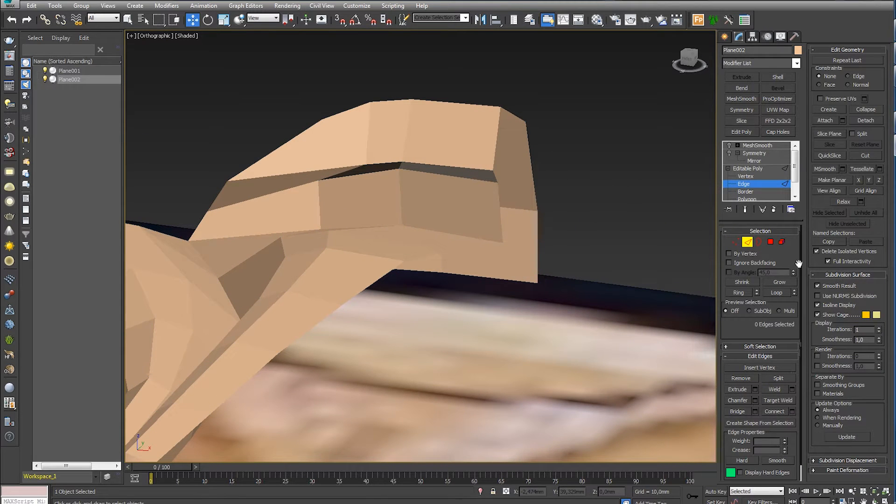
key("1")
middle_click_drag(325, 192, 411, 266)
scroll(456, 167, "up", 3)
key("s")
left_click(437, 170)
left_click_drag(452, 164, 453, 167)
middle_click_drag(453, 167, 471, 116, "alt")
- Adjust the corner vertices where the tapered end of the lip meets the neighbouring lobe
middle_click_drag(192, 212, 495, 261)
left_click_drag(467, 183, 502, 229)
left_click(568, 183)
middle_click_drag(502, 229, 475, 196, "alt")
left_click_drag(528, 187, 566, 230)
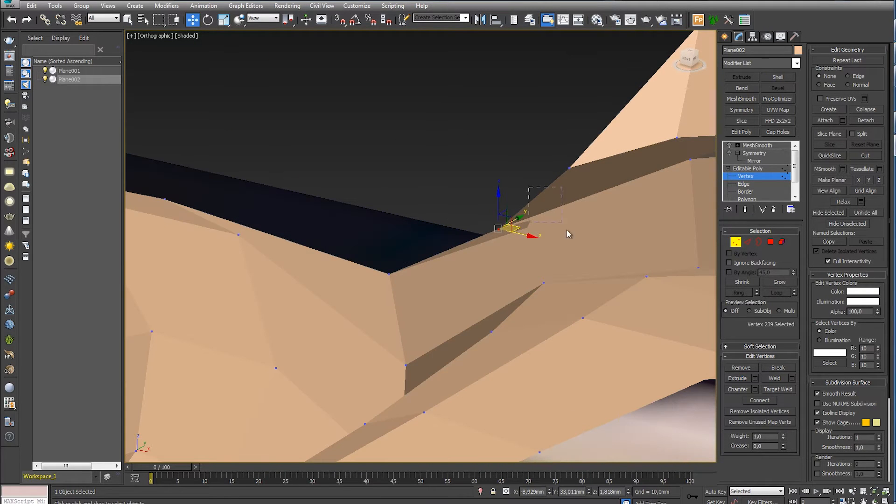
middle_click_drag(575, 236, 483, 232)
key("F3")
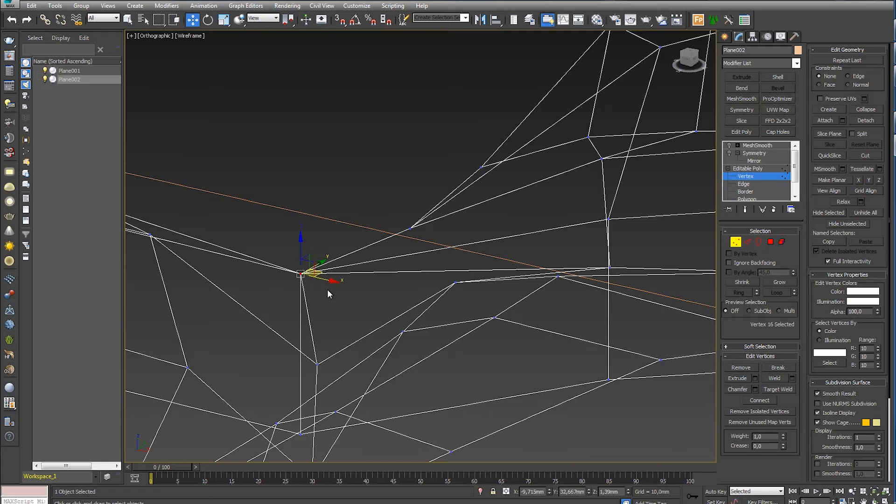
key("F3")
middle_click_drag(391, 234, 412, 291, "alt")
- Shift the vertices along the side and upper ridge of the lip to smooth its curvature
scroll(413, 291, "down", 3)
mouse_move(379, 285)
left_mouse_down()
mouse_move(402, 306)
mouse_move(401, 328)
mouse_move(399, 311)
left_mouse_up()
left_click_drag(415, 279, 417, 288)
left_click(434, 262)
left_click_drag(519, 161, 502, 187)
left_click_drag(574, 139, 563, 156)
middle_click_drag(636, 153, 507, 152)
left_click_drag(497, 146, 492, 155)
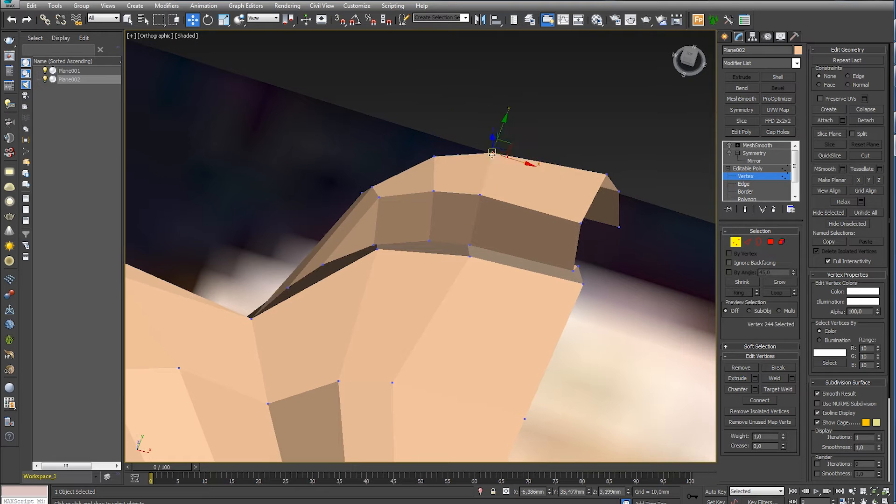
- Align the row of vertices just inside the lip's outer rim with the rim's outline in the Top view
middle_click_drag(492, 155, 510, 182)
key("t")
middle_click_drag(423, 249, 492, 260)
scroll(489, 263, "up", 12)
middle_click_drag(406, 126, 438, 263)
left_click(441, 181)
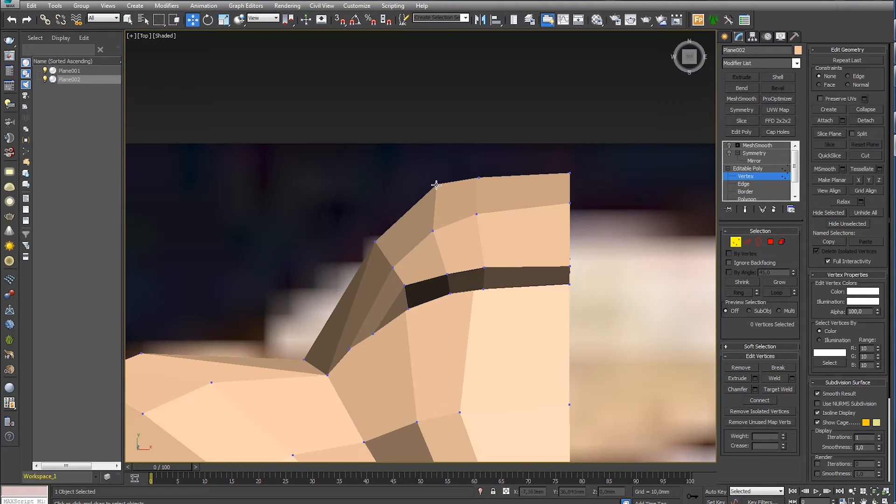
left_click_drag(437, 185, 433, 198)
left_click(449, 192)
left_click_drag(478, 177, 476, 185)
left_click(493, 183)
left_click_drag(568, 181, 569, 182)
left_click(551, 187)
- Lower the next row of ridge vertices toward the crease, including the one on the centre line
left_click(483, 210)
left_click_drag(476, 185, 478, 216)
left_click(590, 209)
left_click_drag(570, 203, 570, 211)
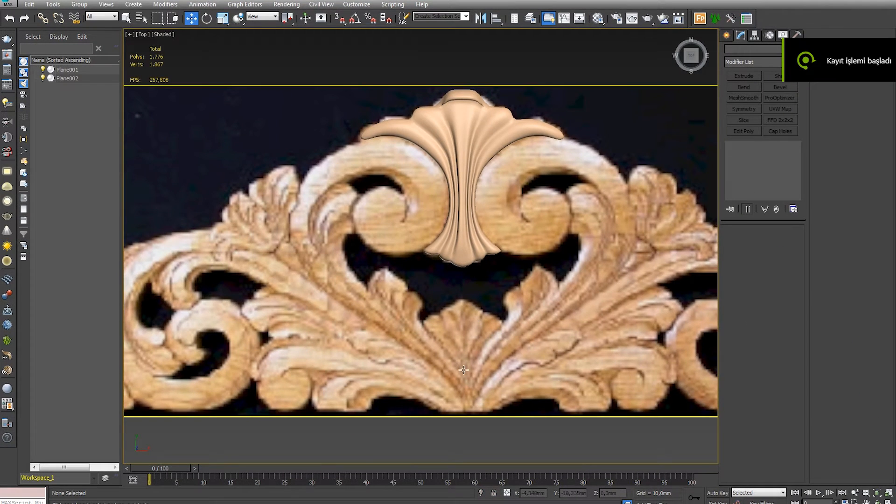
scroll(470, 353, "up", 4)
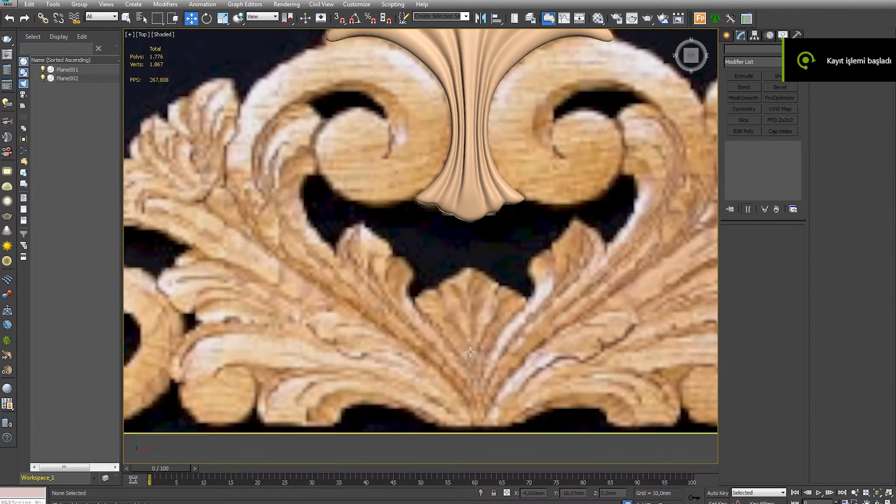
- Create a plane about 1.4 by 1.6 mm at the carving's lower centre and convert it to Editable Poly
middle_click_drag(470, 353, 452, 375)
left_click(727, 36)
left_click(782, 138)
middle_click_drag(452, 450, 491, 402)
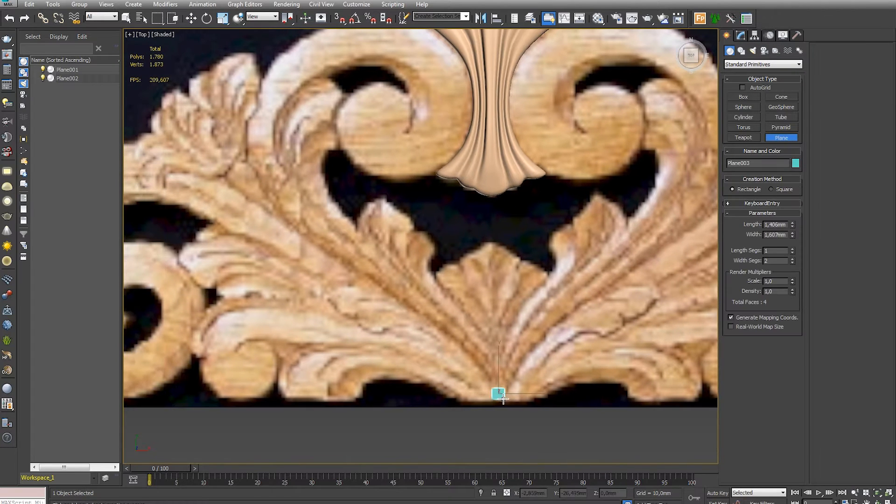
left_click_drag(503, 401, 502, 400)
right_click(499, 364)
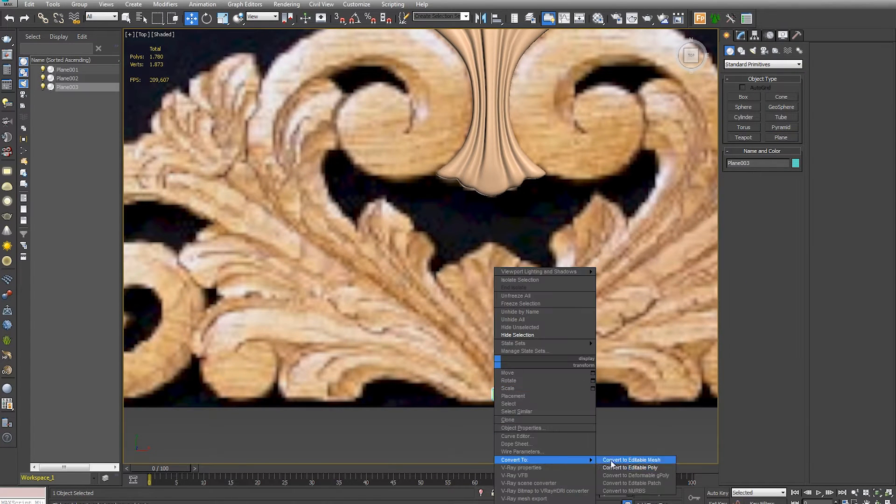
left_click(621, 459)
- Remove the plane's middle edge, show edged faces, and position the plane just left of the ornament's centre line
key("2")
key("ctrl+BackSpace")
middle_click_drag(487, 359, 471, 355)
key("F4")
left_click(488, 366)
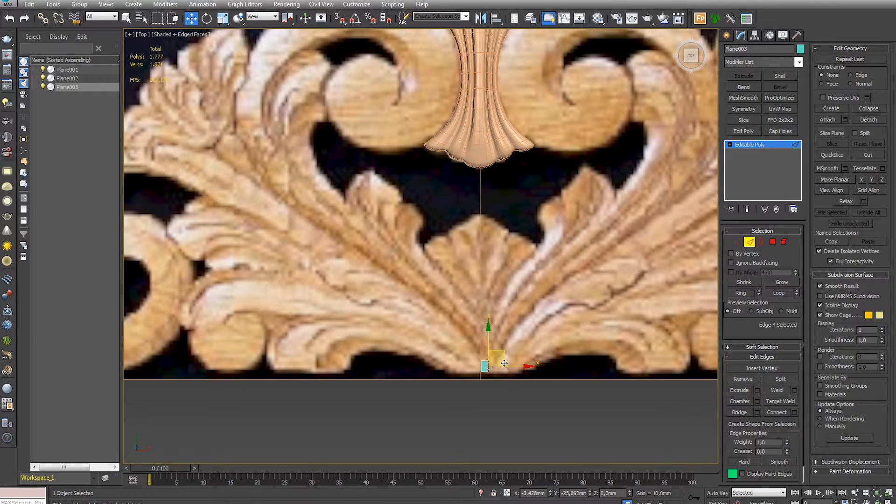
left_click_drag(508, 366, 509, 366)
left_click(480, 364)
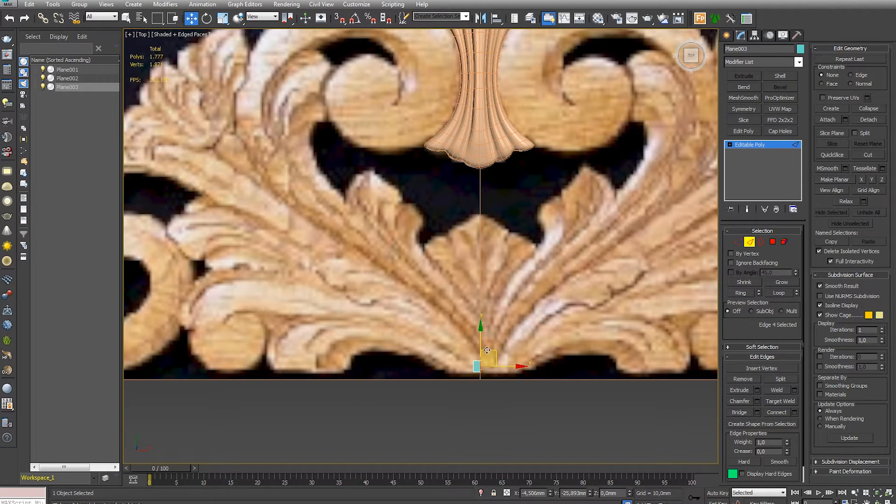
- Extend the plane's upper edge into the first strip segments and fit their vertices to the base of the stem
key("1")
left_click_drag(473, 338, 466, 363)
key("2")
key("1")
left_click(472, 360)
left_click_drag(476, 347, 476, 343)
middle_click_drag(445, 318, 460, 351)
key("2")
left_click_drag(473, 350, 448, 319, "shift")
key("1")
left_click(461, 320)
left_click(481, 348)
left_click_drag(481, 346, 478, 343)
- Extend the strip diagonally up the left stem with new segments and fit their vertices to its outline
key("2")
left_click_drag(458, 315, 329, 255, "shift")
key("1")
key("2")
key("1")
key("2")
key("1")
middle_click_drag(351, 230, 380, 293)
- Continue the strip to the lower bend of the left scroll and adjust the corner vertices to its width
key("2")
key("1")
left_click_drag(381, 293, 328, 245, "shift")
key("2")
key("1")
key("2")
key("1")
left_click(282, 224)
left_click(346, 273)
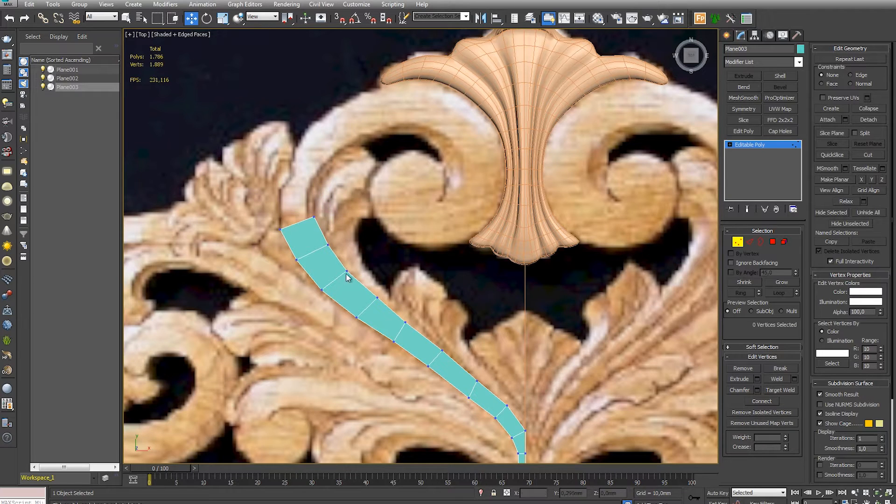
- Extend the strip upward around the outer left bend of the scroll, fitting each segment's vertices to the carving
middle_click_drag(353, 300, 376, 359)
key("2")
left_click_drag(320, 281, 359, 214, "shift")
key("1")
left_click(341, 239)
key("2")
key("1")
key("2")
key("1")
key("2")
- Extend the strip over the top of the scroll to the shell and adjust the end vertices to the scroll's contour
left_click_drag(348, 198, 418, 141, "shift")
key("1")
key("2")
key("1")
left_click_drag(409, 198, 416, 196)
key("2")
left_click_drag(427, 157, 489, 166, "shift")
key("1")
left_click_drag(483, 154, 494, 161)
left_click_drag(468, 209, 459, 199)
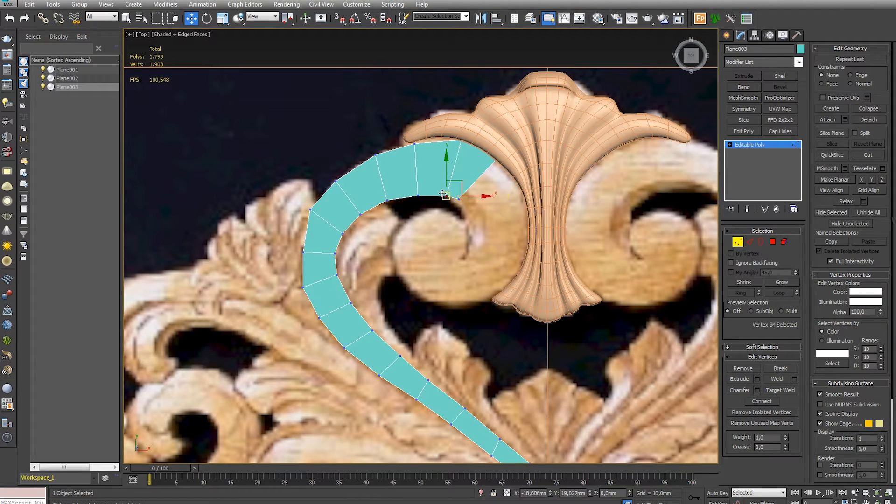
- Extend the strip down the scroll's side beside the shell, fitting the new segments' vertices to its outline
left_click(394, 220)
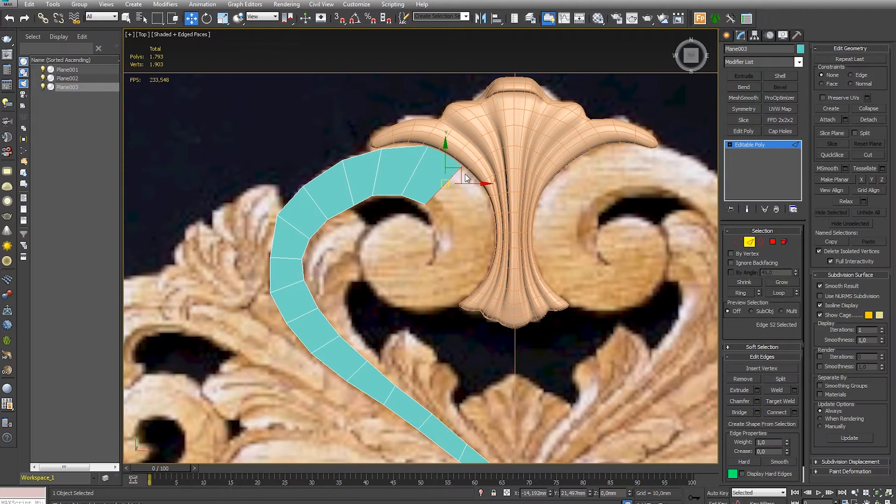
left_click_drag(420, 210, 437, 237, "shift")
key("1")
key("2")
key("1")
left_click_drag(462, 201, 491, 203, "shift")
key("2")
left_click_drag(467, 241, 435, 265, "shift")
- Continue the strip along the underside of the scroll's curl, fitting the outer vertices to the carving and gathering the inner ones
key("1")
left_click(431, 262)
key("2")
key("1")
key("2")
left_click_drag(469, 296, 427, 264)
key("1")
left_click(430, 317)
key("2")
left_click_drag(434, 317, 425, 260)
- Extend the strip around the left side of the inner curl with new segments fitted to its contour
key("1")
left_click_drag(386, 293, 391, 307)
key("2")
left_click_drag(409, 284, 429, 255, "shift")
key("1")
key("2")
key("1")
left_click_drag(361, 271, 356, 249)
key("2")
key("1")
- Extend the strip over the top of the inner curl and fit the end vertices to the carved edge
mouse_move(432, 219)
left_mouse_down()
mouse_move(435, 243)
mouse_move(407, 225)
mouse_move(374, 223)
mouse_move(433, 227)
left_mouse_up()
key("2")
key("1")
key("2")
mouse_move(404, 225)
left_mouse_down("shift")
mouse_move(398, 212)
mouse_move(417, 215)
left_mouse_up("shift")
key("1")
left_click(407, 221)
left_click(417, 226)
scroll(426, 265, "up", 6)
- Reposition the vertices along the inner curl's right edge so they follow the narrow gap in the spiral
left_click_drag(432, 257, 451, 256)
left_click(450, 243)
left_click(460, 228)
left_click_drag(451, 205, 452, 240)
left_click(454, 242)
left_click(476, 206)
left_click_drag(481, 138, 481, 165)
left_click(478, 206)
middle_click_drag(474, 117, 487, 280)
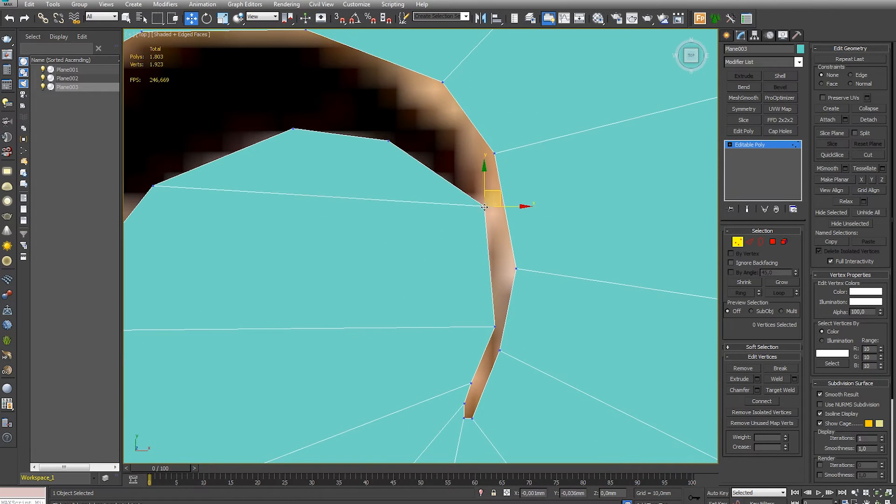
scroll(340, 154, "up", 3)
scroll(406, 216, "up", 2)
scroll(431, 266, "down", 2)
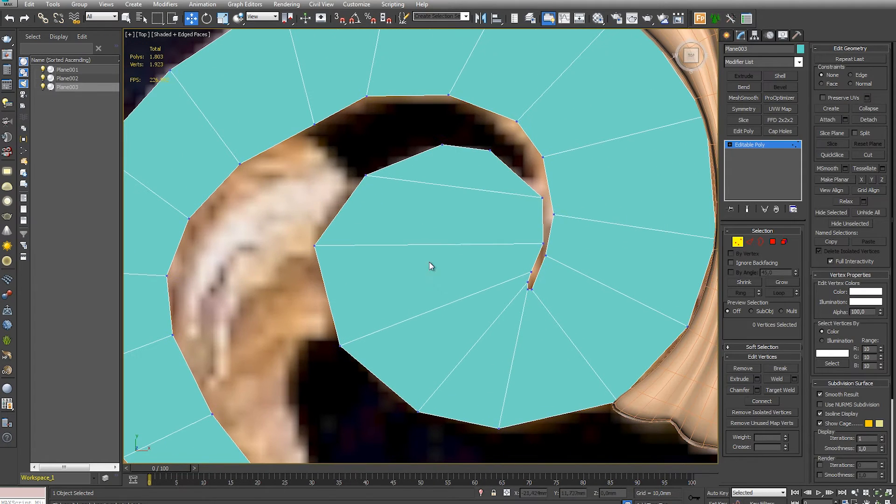
- Connect the edges of the curl's upper-left segment with a new division and fit its vertices to the outline
key("2")
left_click(542, 224)
left_click(341, 210, "ctrl")
left_click(771, 410)
middle_click_drag(349, 214, 362, 233)
key("1")
left_click_drag(354, 230, 349, 224)
left_click(561, 237)
left_click_drag(517, 251, 511, 255)
middle_click_drag(485, 333, 493, 249)
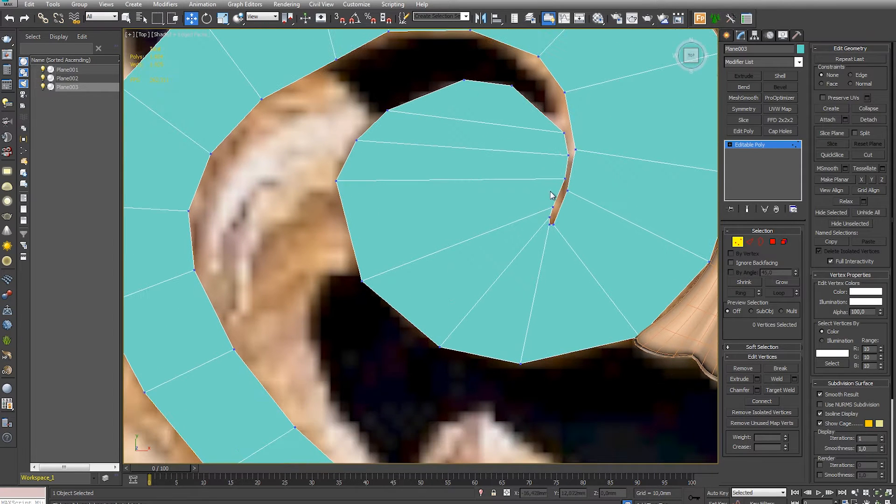
- Connect the edges of the curl's lower-left segment with a new division and move its outer vertex onto the outline
key("2")
left_click(557, 193, "ctrl")
left_click(776, 413)
middle_click_drag(460, 246, 478, 264)
key("1")
left_click_drag(367, 249, 356, 254)
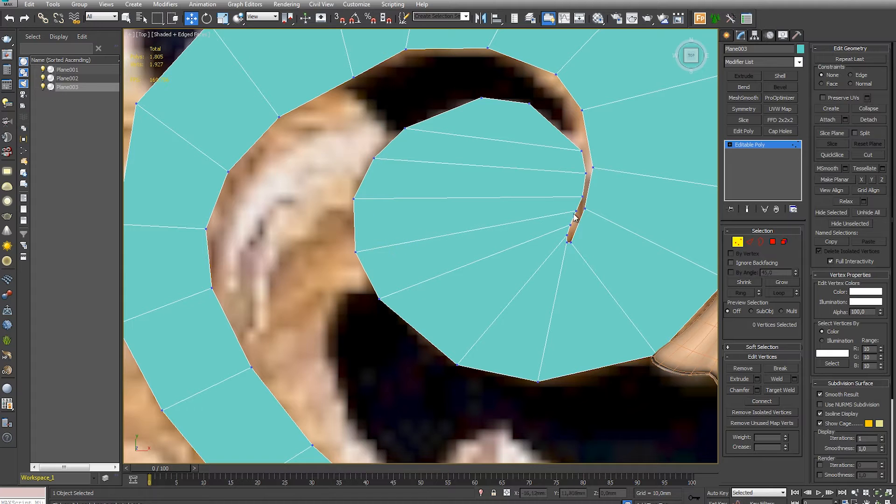
- Even out the outer vertices down the left side of the inner curl to round its contour
left_click_drag(380, 299, 390, 319)
left_click_drag(357, 264, 356, 265)
left_click_drag(356, 253, 360, 271)
left_click(360, 202)
left_click_drag(354, 199, 353, 216)
left_click(370, 177)
left_click_drag(374, 159, 365, 170)
middle_click_drag(461, 165, 389, 215)
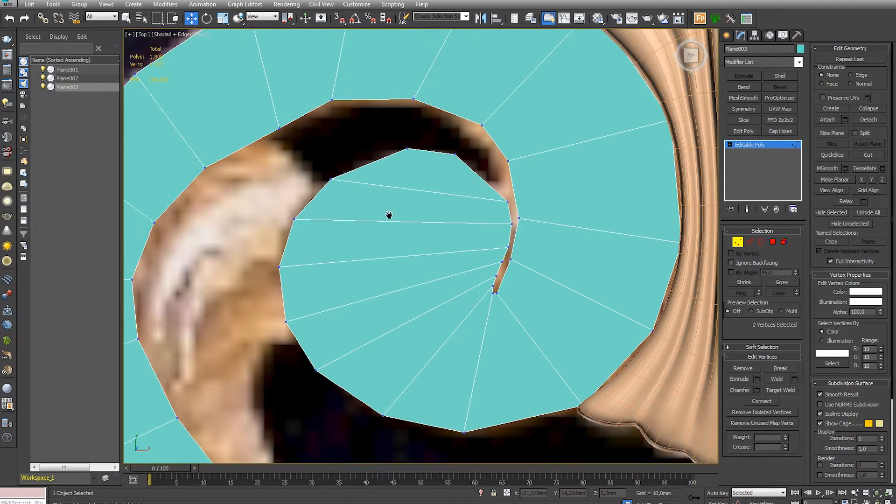
- Connect the edges of the segment at the curl's upper left and fit the new vertex to the carved edge
key("2")
left_click(469, 164)
left_click(377, 160, "ctrl")
left_click(777, 412)
middle_click_drag(398, 156, 465, 217)
key("1")
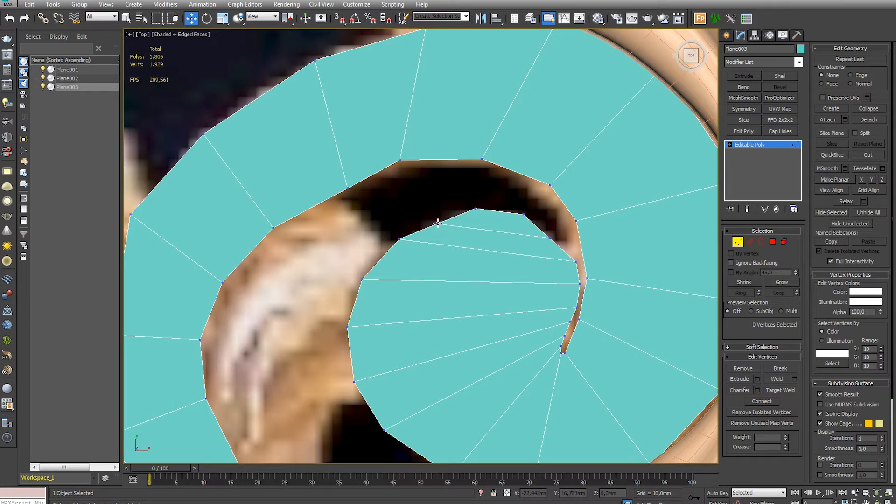
left_click(413, 240)
mouse_move(437, 222)
left_mouse_down()
mouse_move(391, 242)
mouse_move(429, 221)
left_mouse_up()
- Adjust the vertices along the top of the inner curl to smooth its arc
left_click(438, 235)
left_click(467, 234)
left_click_drag(549, 238, 473, 213)
left_click(531, 222)
left_click(483, 212)
left_click(464, 202)
scroll(464, 201, "down", 5)
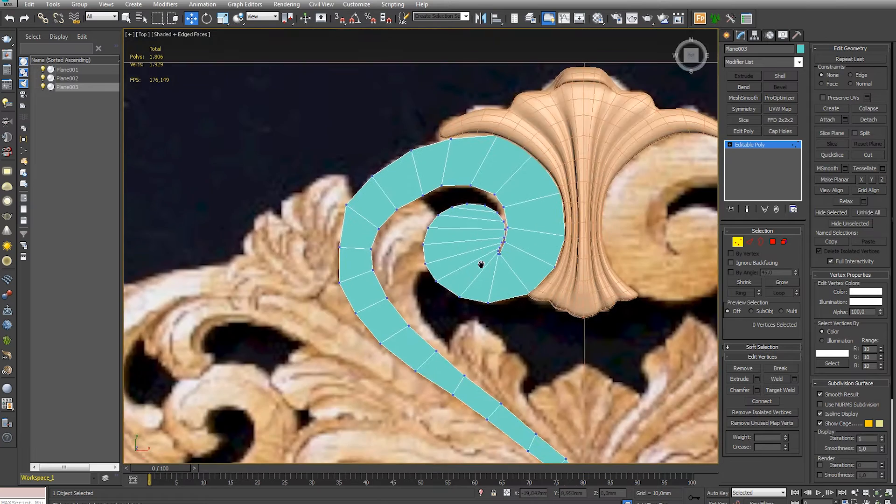
- Refine the inner and outer strip vertices around the scroll's left bend to smooth the curve
scroll(376, 250, "up", 5)
middle_click_drag(376, 251, 434, 247)
left_click_drag(421, 244, 429, 248)
left_click_drag(427, 303, 433, 311)
left_click_drag(442, 186, 453, 177)
left_click(406, 149)
left_click_drag(351, 118, 355, 130)
left_click(373, 170)
- Fit the outer vertices of the lower left bend to the carving and review the stem's alignment
scroll(374, 176, "down", 5)
scroll(375, 224, "up", 5)
left_click_drag(327, 243, 331, 236)
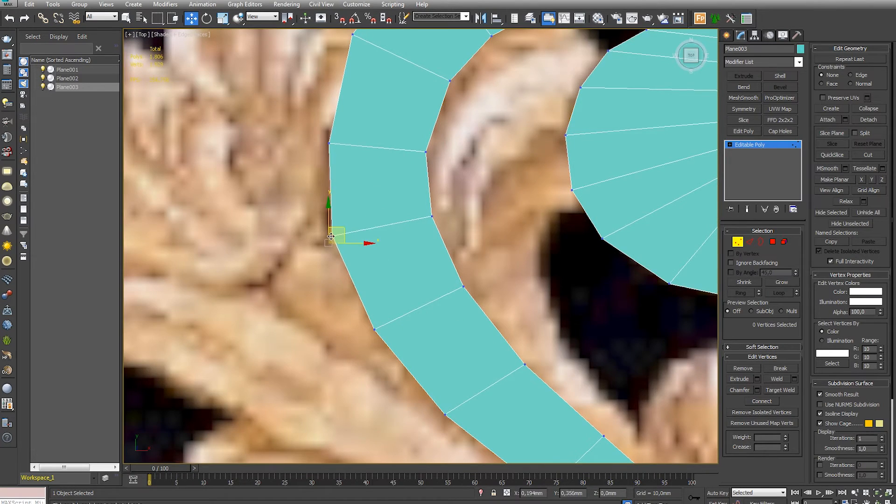
left_click(379, 212)
scroll(379, 212, "down", 5)
scroll(461, 299, "up", 6)
scroll(446, 211, "down", 4)
scroll(438, 197, "up", 4)
left_click_drag(438, 197, 456, 206)
scroll(401, 263, "down", 6)
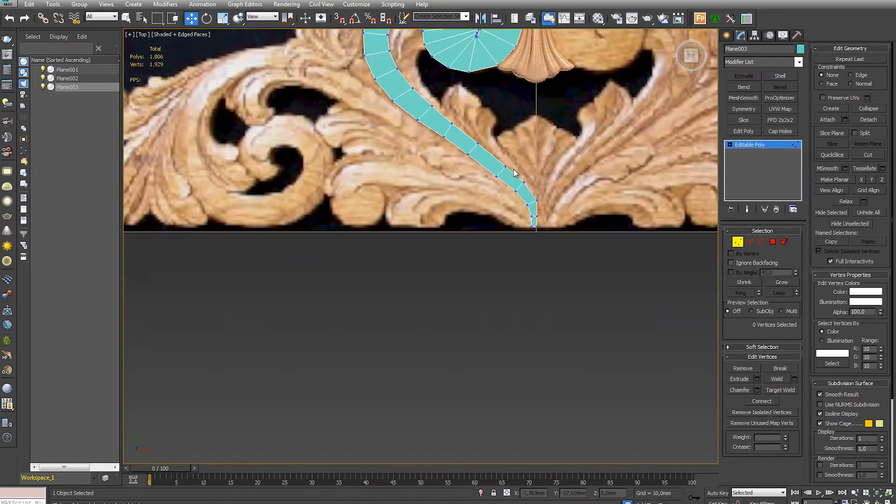
- Reposition the inner and outer vertices across the scroll's upper left to even out the band's segments
scroll(517, 292, "up", 7)
left_click_drag(544, 144, 548, 133)
left_click(543, 208)
left_click_drag(517, 275, 536, 274)
left_click(523, 290)
left_click_drag(465, 305, 459, 293)
left_click(466, 313)
left_click_drag(433, 176, 433, 169)
left_click_drag(321, 251, 326, 245)
left_click_drag(391, 343, 396, 326)
left_click_drag(460, 293, 475, 280)
left_click(523, 291)
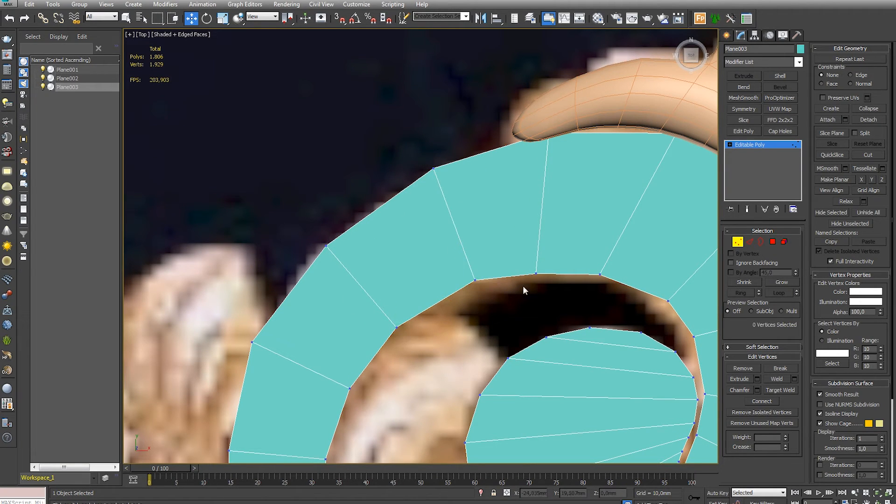
- Move the two inner-edge vertices at the top of the scroll to round the arch above the dark opening
left_click_drag(535, 273, 546, 262)
left_click_drag(600, 274, 616, 267)
scroll(544, 266, "down", 6)
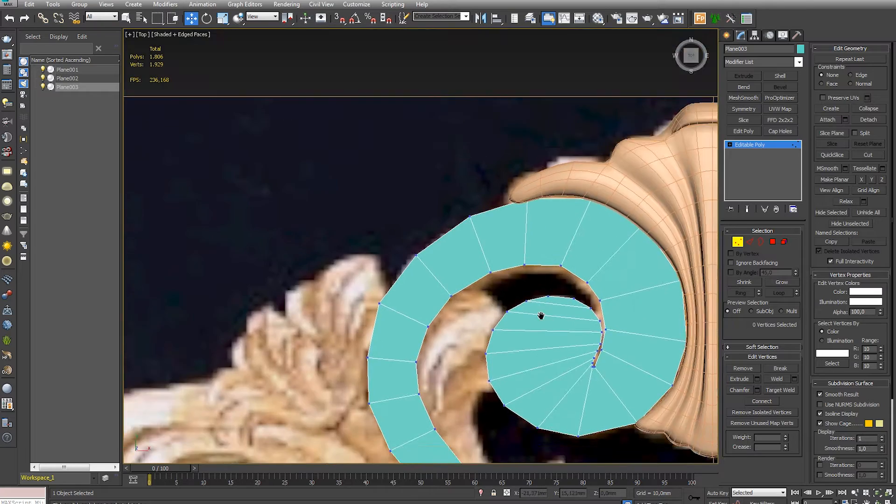
scroll(490, 243, "up", 4)
left_click(459, 215)
scroll(458, 215, "down", 4)
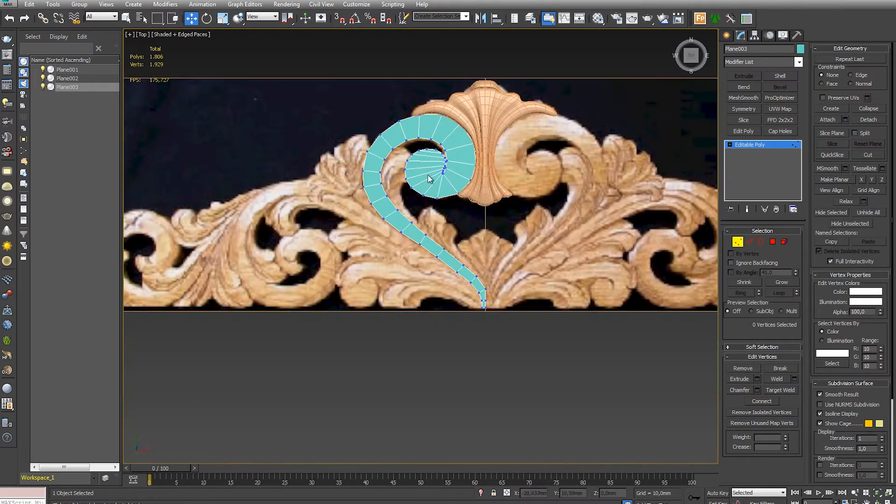
- Connect the edges of two wide segments beneath the shell's left lobe, adding a division across each
scroll(475, 181, "up", 9)
key("2")
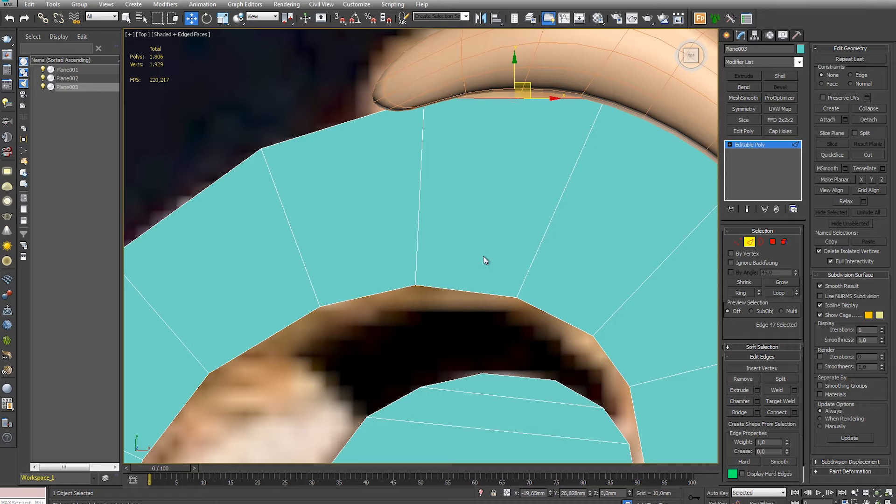
left_click(777, 413)
middle_click_drag(661, 334, 453, 313)
left_click_drag(482, 97, 469, 126)
left_click_drag(369, 276, 361, 301, "ctrl")
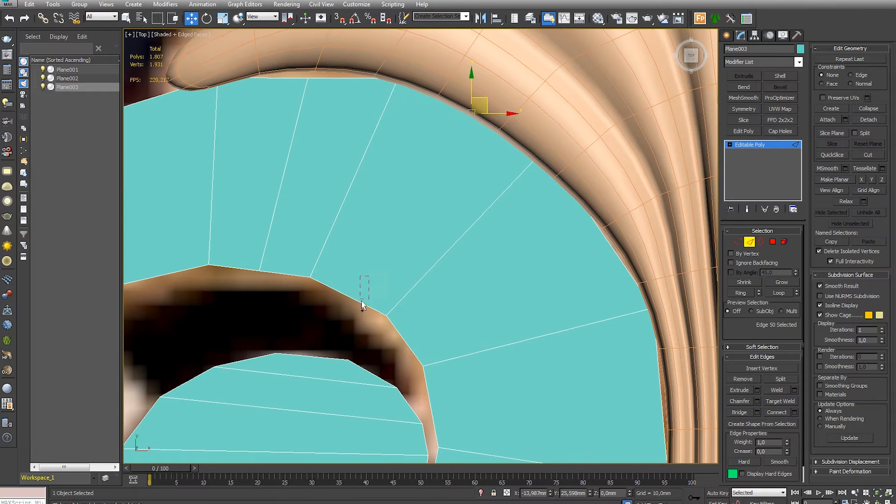
left_click(777, 412)
middle_click_drag(372, 120, 419, 158)
key("1")
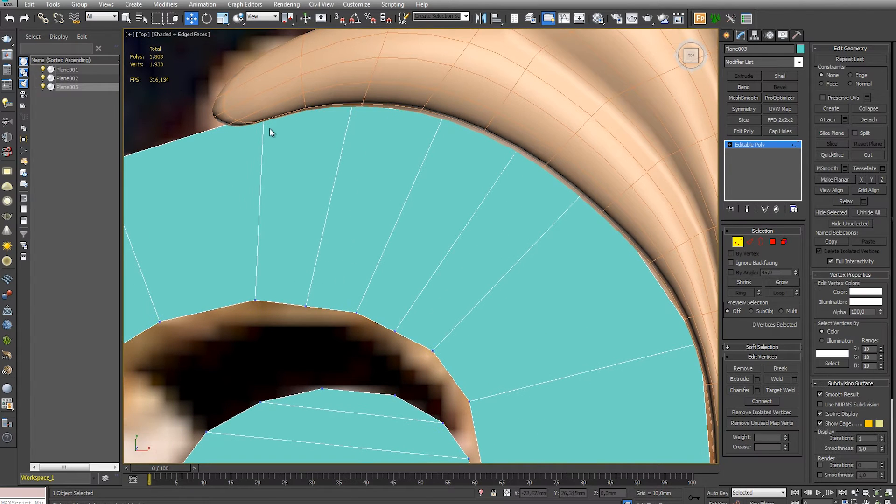
- Switch the viewport to wireframe and fit the scroll's outer vertices to the underside of the shell's left lobe
middle_click_drag(269, 133, 437, 87)
key("F3")
left_click_drag(441, 88, 400, 92)
middle_click_drag(427, 136, 329, 148)
left_click_drag(431, 89, 421, 87)
left_click_drag(523, 97, 525, 103)
middle_click_drag(663, 160, 532, 112)
left_click_drag(538, 119, 575, 173)
left_click_drag(466, 85, 490, 104)
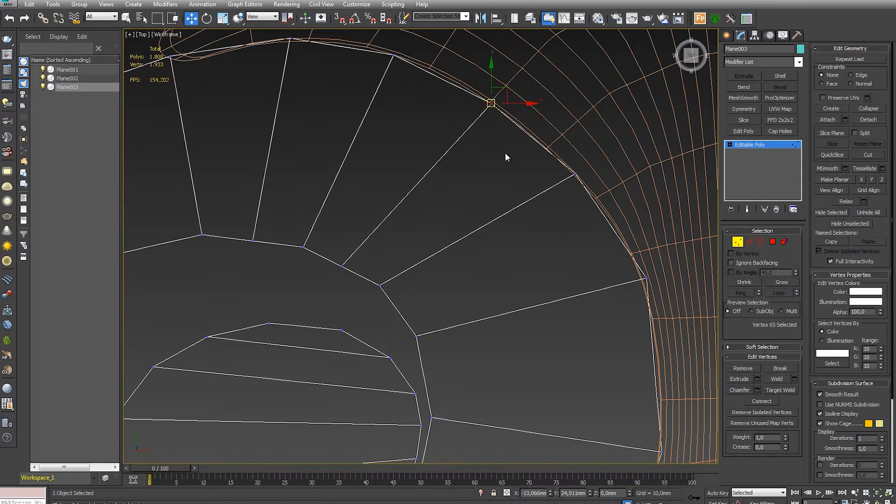
- Reposition the inner-edge vertices below the shell lobe to space the new divisions along a smooth arc
middle_click_drag(506, 155, 417, 42)
left_click_drag(292, 172, 304, 181)
left_click_drag(252, 153, 264, 150)
middle_click_drag(188, 124, 446, 129)
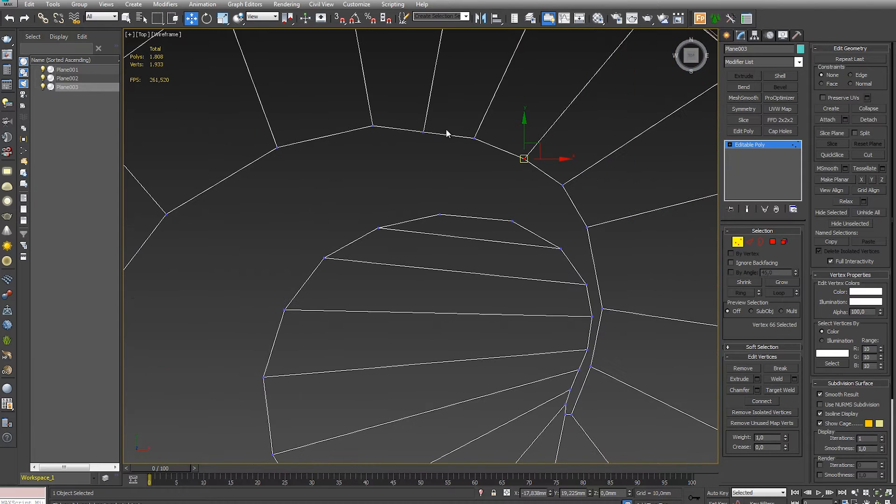
left_click_drag(474, 138, 487, 138)
left_click_drag(371, 126, 340, 127)
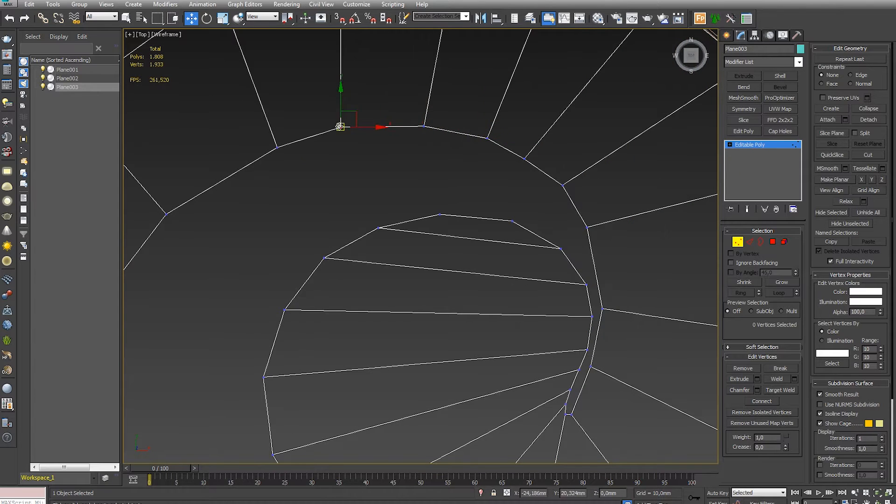
left_click_drag(424, 126, 415, 124)
- Adjust the remaining inner-edge vertices at the scroll's upper left to complete the smooth arch
middle_click_drag(281, 148, 372, 119)
left_click_drag(368, 120, 338, 131)
middle_click_drag(705, 147, 439, 128)
left_click_drag(526, 120, 524, 128)
left_click(500, 213)
scroll(498, 210, "down", 3)
middle_click_drag(437, 165, 529, 162)
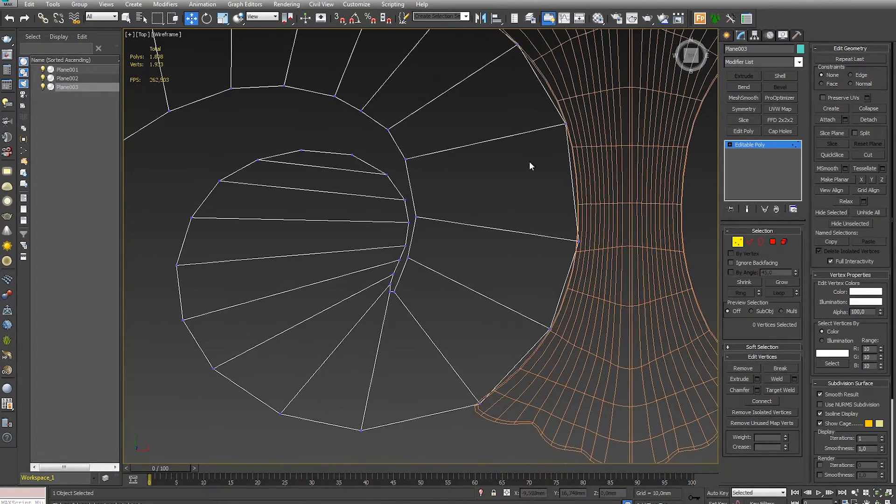
- Return to shaded display and extrude the scroll strip's entire outer border downward to give the strip side walls
left_click(741, 243)
middle_click_drag(322, 233, 366, 288)
scroll(366, 288, "down", 4)
key("F3")
mouse_move(420, 420)
middle_mouse_down("alt")
mouse_move(480, 380)
mouse_move(478, 336)
middle_mouse_up("alt")
left_click(728, 36)
middle_click_drag(676, 345, 611, 281, "alt")
left_click_drag(648, 285, 649, 270)
middle_click_drag(582, 274, 583, 291, "alt")
left_click(741, 36)
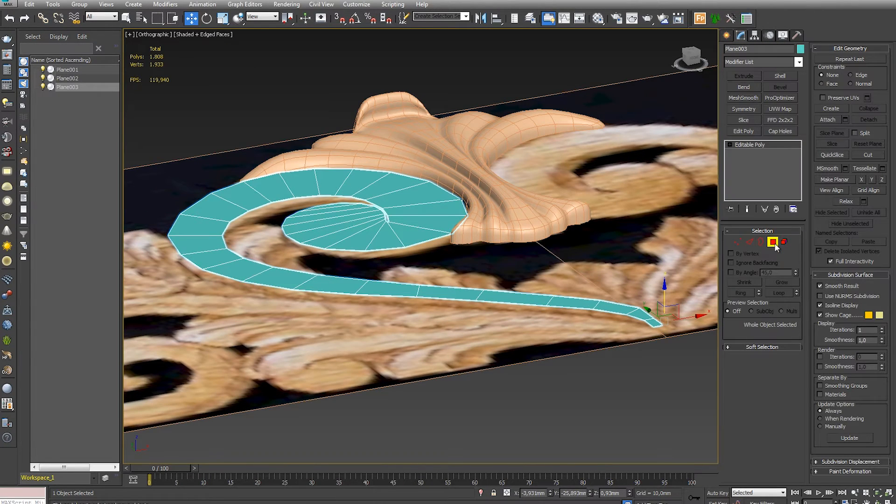
left_click(761, 242)
left_click(567, 305)
left_click_drag(376, 204, 374, 223, "shift")
key("ctrl+z")
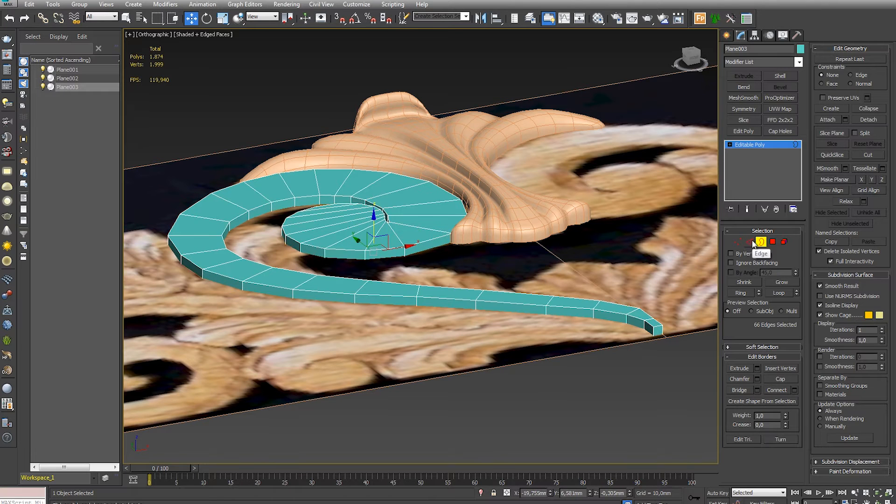
- Connect the ring of edges across the strip with 3 segments and raise the new lengthwise edges to crown its top
left_click(750, 242)
middle_click_drag(355, 261, 291, 265, "alt")
left_click(250, 271, "shift")
left_click(794, 412)
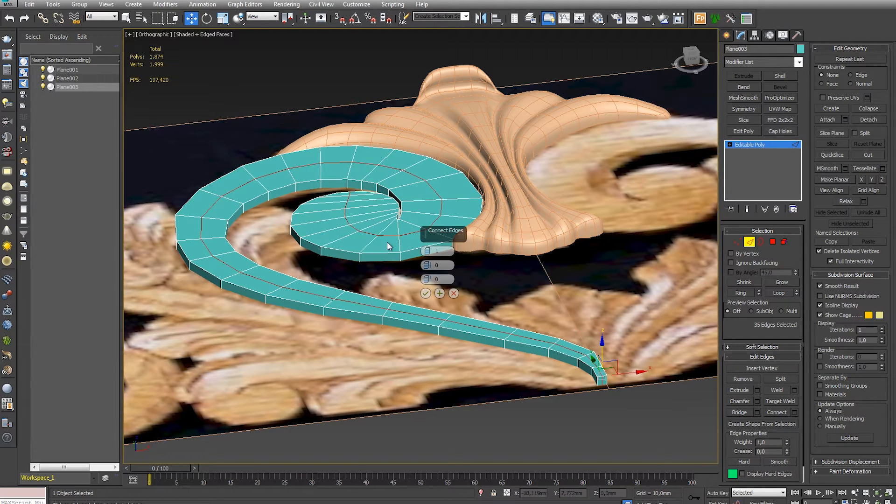
left_click(429, 249)
left_click(428, 249)
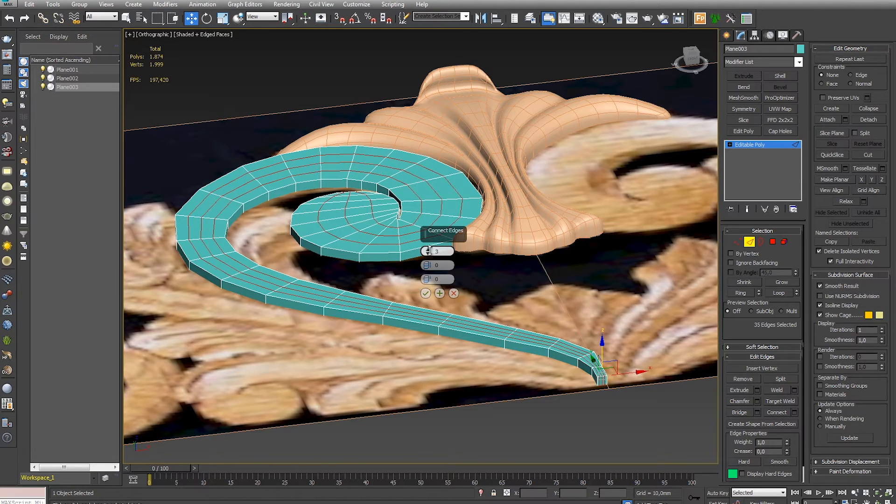
left_click(425, 293)
middle_click_drag(425, 293, 523, 300, "alt")
left_click_drag(417, 182, 419, 168)
- Try to rotate the raised lengthwise edges to tilt the scroll's profile
key("e")
key("ctrl+z")
key("w")
key("e")
middle_click_drag(398, 240, 481, 229, "alt")
left_click_drag(470, 125, 328, 228, "alt")
middle_click_drag(347, 227, 415, 212, "alt")
left_click_drag(425, 177, 423, 180)
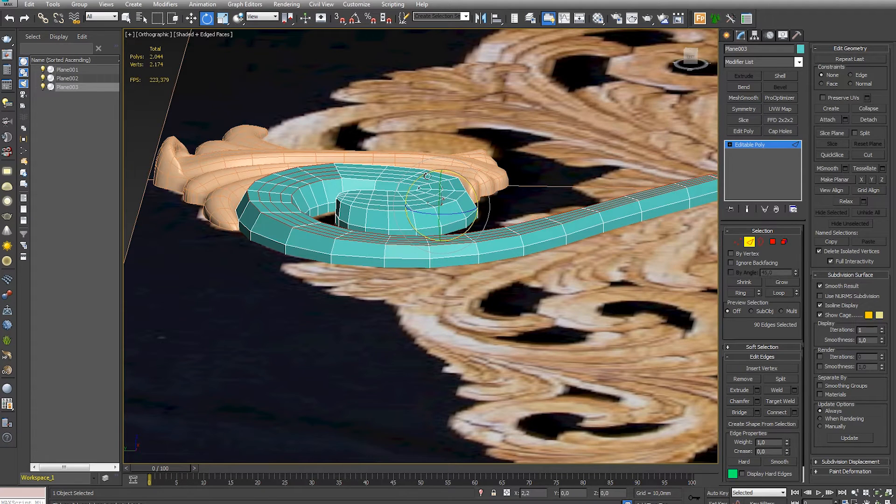
key("w")
key("ctrl+z")
left_click(542, 132)
middle_click_drag(541, 132, 529, 148)
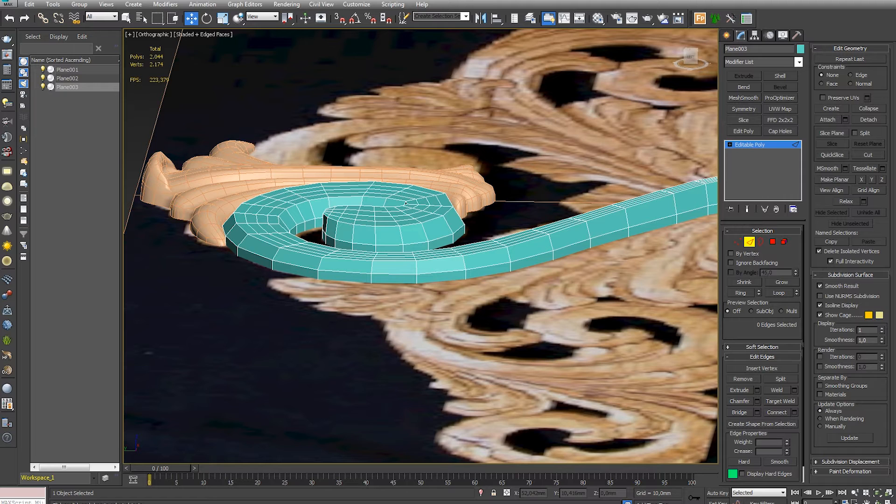
- Shift individual lengthwise edge loops on the scroll's top vertically to refine its rounded cross-section
key("2")
middle_click_drag(426, 184, 408, 193, "alt")
key("2")
double_click(398, 184)
middle_click_drag(462, 205, 428, 218, "alt")
scroll(428, 217, "up", 3)
double_click(418, 219, "ctrl")
double_click(486, 229, "ctrl")
middle_click_drag(487, 234, 488, 223, "alt")
left_click_drag(469, 216, 469, 201)
middle_click_drag(469, 201, 521, 221, "alt")
- Raise the outer lengthwise edge loop along the scroll's shoulder to fill out its rounded side
double_click(269, 195)
middle_click_drag(326, 208, 330, 185, "alt")
left_click_drag(486, 136, 485, 126)
middle_click_drag(497, 260, 520, 216, "alt")
scroll(516, 227, "down", 4)
scroll(436, 163, "up", 4)
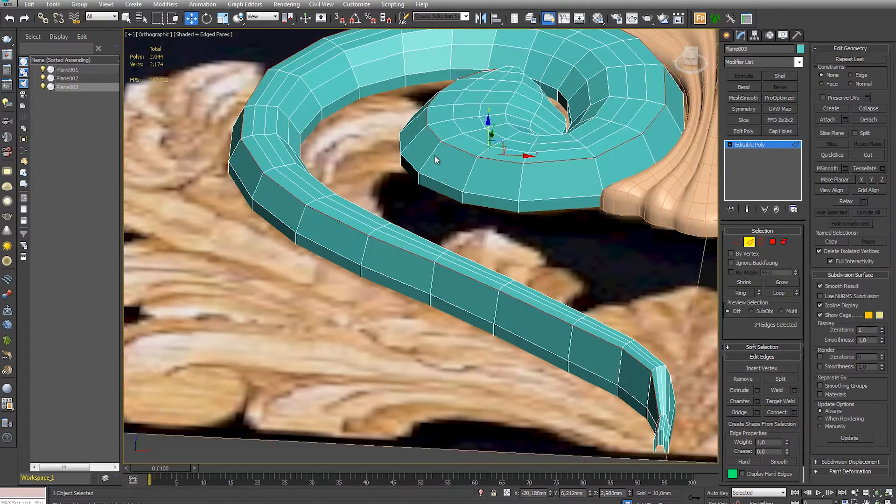
middle_click_drag(435, 155, 441, 163)
key("e")
left_click_drag(524, 143, 491, 140)
middle_click_drag(556, 183, 456, 200, "alt")
scroll(574, 265, "down", 3)
left_click(574, 265)
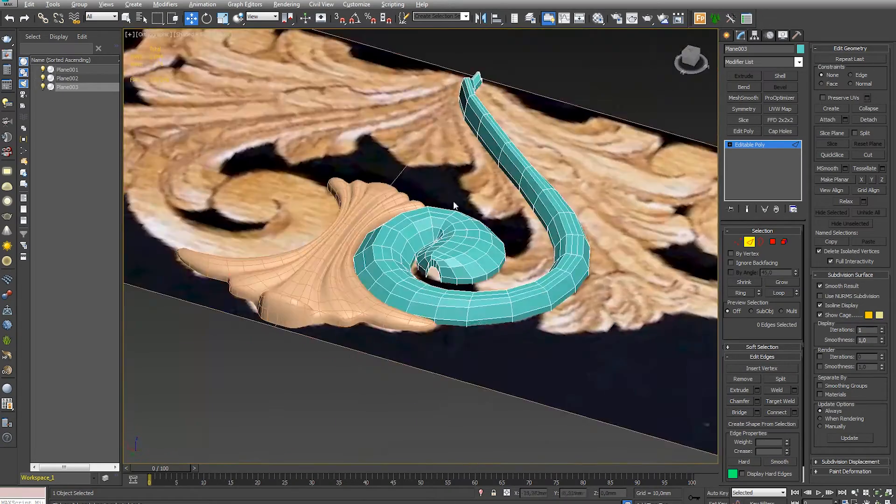
- Lower the vertices around the notch at the curl's inner end so the side wall runs evenly down to the base
scroll(477, 188, "up", 8)
key("1")
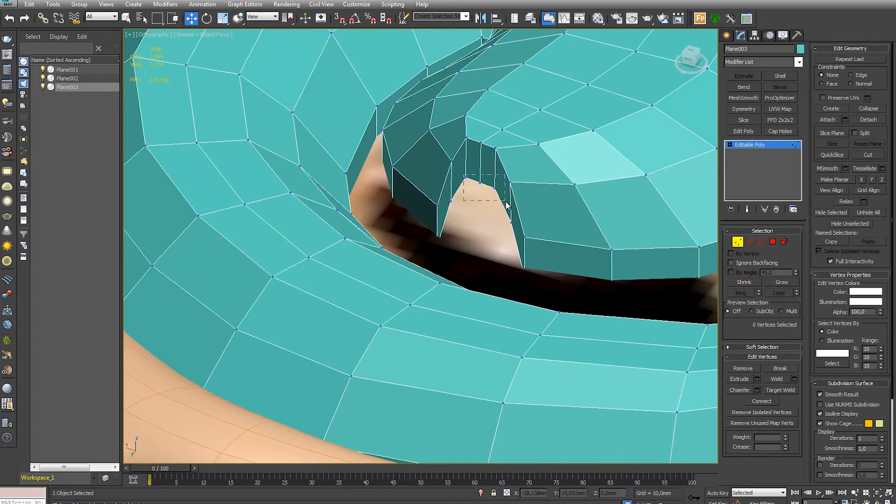
left_click_drag(473, 191, 484, 212)
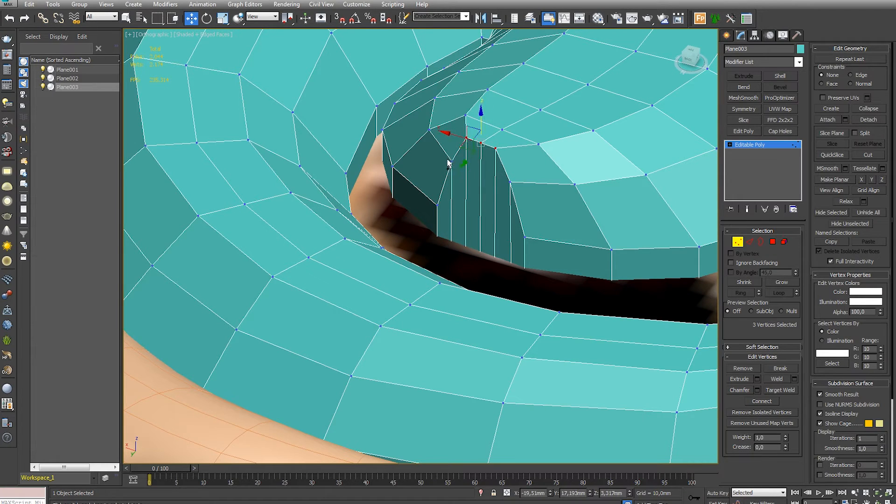
key("ctrl+z")
key("ctrl+z")
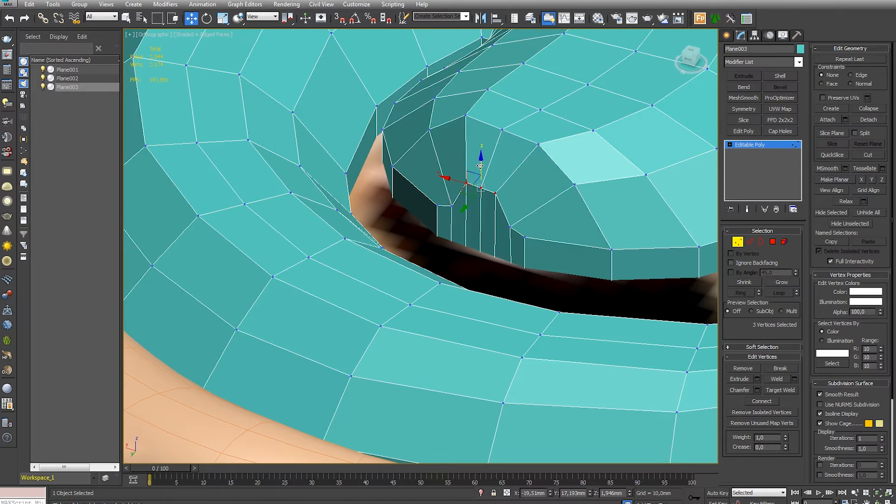
key("ctrl+z")
key("ctrl+z")
key("ctrl+z")
key("ctrl+z")
key("ctrl+z")
key("ctrl+z")
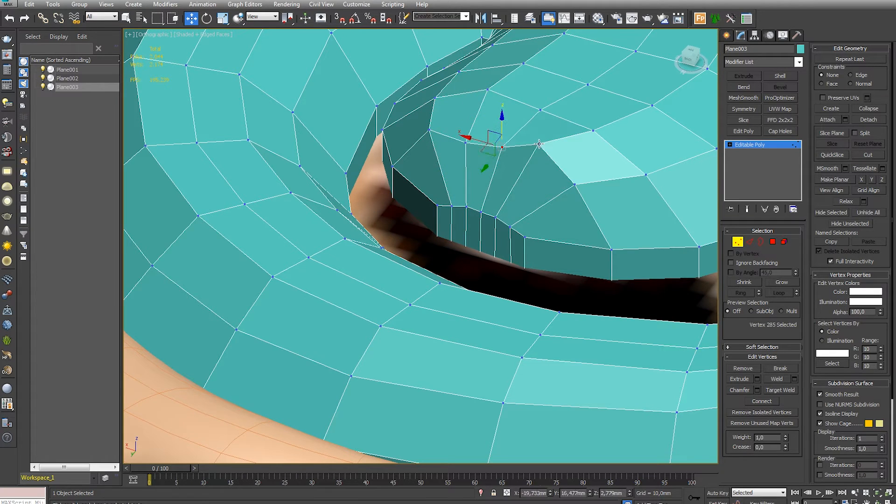
- Lower the top vertices beside the curl's inner end to blend them into the neighbouring surface
left_click(427, 131)
middle_click_drag(427, 131, 478, 151, "alt")
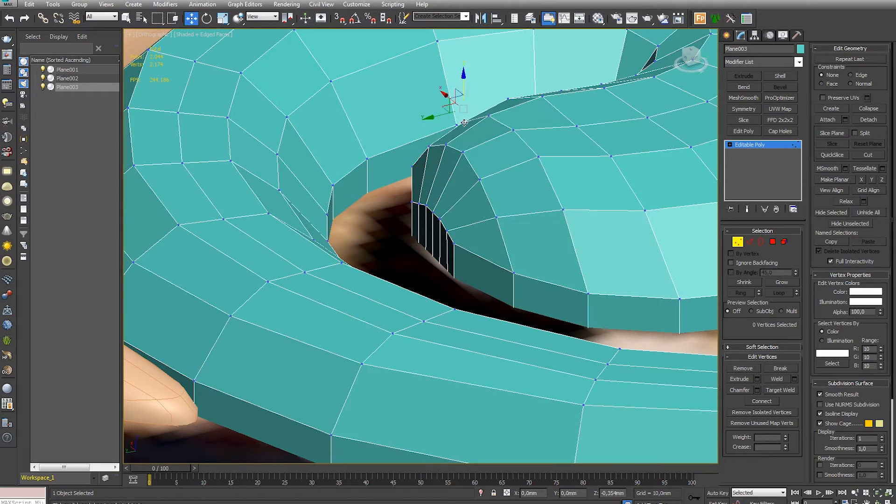
left_click(564, 211)
scroll(564, 211, "down", 5)
mouse_move(563, 210)
middle_mouse_down("alt")
mouse_move(488, 273)
mouse_move(350, 220)
mouse_move(446, 257)
mouse_move(470, 188)
mouse_move(614, 266)
mouse_move(591, 291)
mouse_move(630, 282)
mouse_move(492, 272)
mouse_move(440, 308)
mouse_move(523, 271)
mouse_move(505, 266)
mouse_move(556, 280)
mouse_move(521, 265)
middle_mouse_up("alt")
- Switch to wireframe and delete the end polygons at the tip of the scroll's tail
left_click(350, 220)
scroll(350, 220, "down", 4)
scroll(621, 285, "up", 4)
key("F3")
left_click(749, 242)
left_click_drag(524, 233, 526, 191)
middle_click_drag(566, 235, 632, 268, "alt")
left_click(538, 240)
scroll(632, 267, "down", 3)
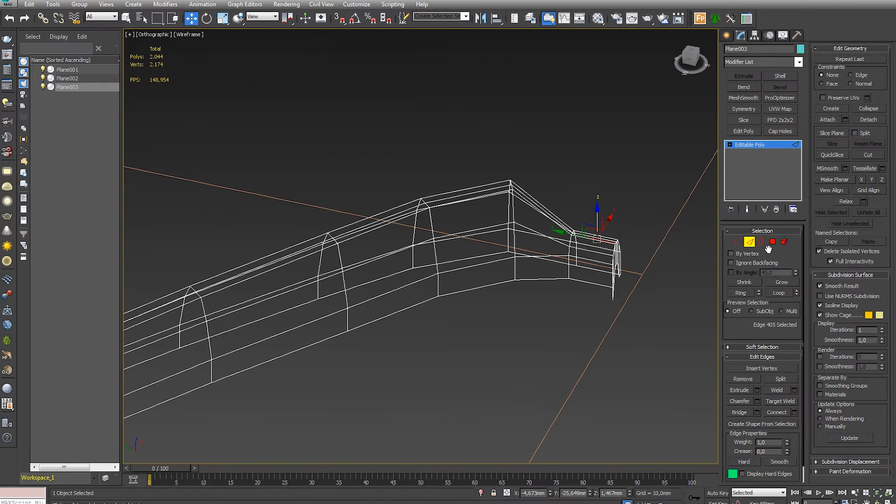
left_click(772, 241)
left_click_drag(588, 206, 655, 310)
key("Delete")
- Reposition the vertices at the tail's shortened end to even out its height and outline
left_click(749, 242)
middle_click_drag(595, 227, 530, 226, "alt")
left_click(737, 242)
left_click_drag(565, 219, 695, 431)
scroll(551, 313, "down", 3)
middle_click_drag(546, 313, 558, 314, "alt")
key("w")
mouse_move(562, 266)
left_mouse_down()
mouse_move(563, 229)
mouse_move(564, 249)
left_mouse_up()
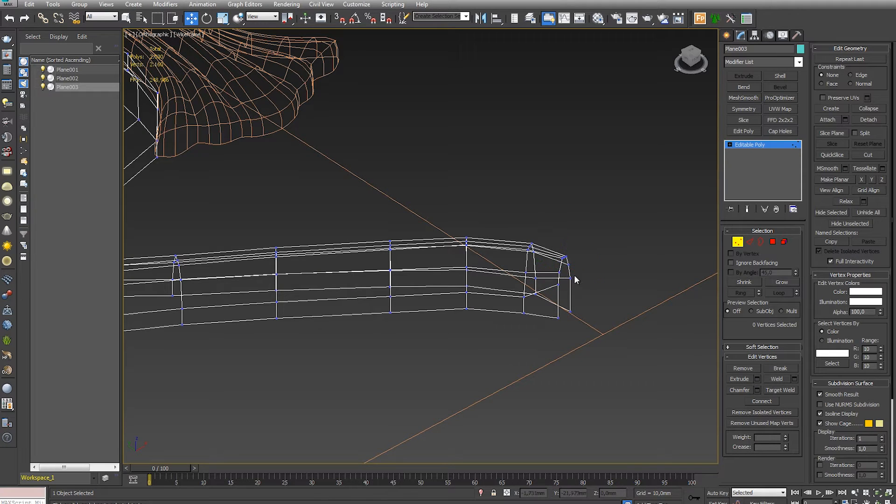
left_click(570, 278)
middle_click_drag(570, 278, 588, 261, "alt")
middle_click_drag(619, 325, 600, 295, "alt")
- Select the nine end vertices of the tail and enable soft selection with falloff 72.96 mm and edge distance 88
left_click_drag(496, 226, 532, 344)
middle_click_drag(532, 344, 641, 344, "alt")
scroll(855, 257, "down", 5)
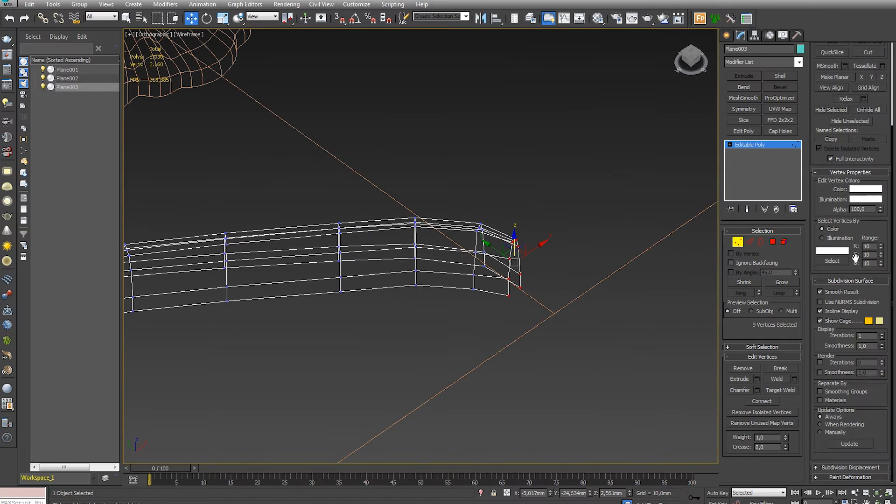
left_click(854, 477)
scroll(881, 294, "up", 2)
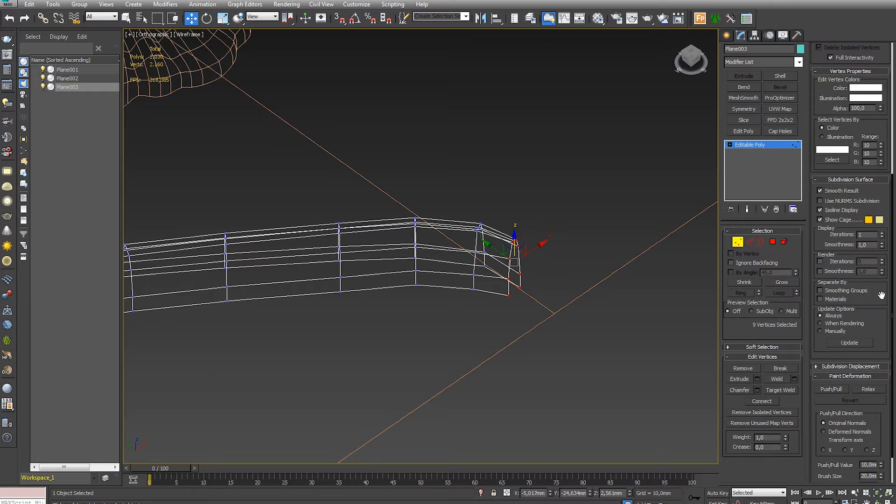
left_click_drag(880, 192, 875, 402)
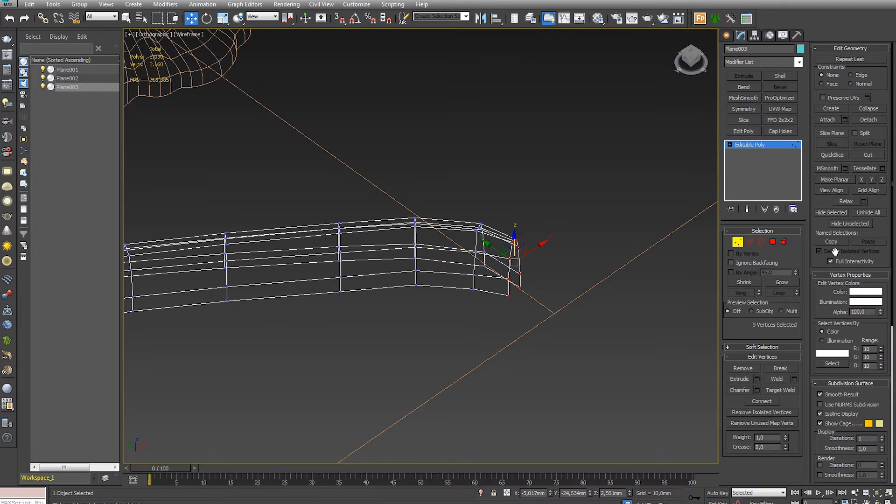
left_click(783, 347)
left_click(826, 60)
middle_click_drag(420, 220, 569, 194, "alt")
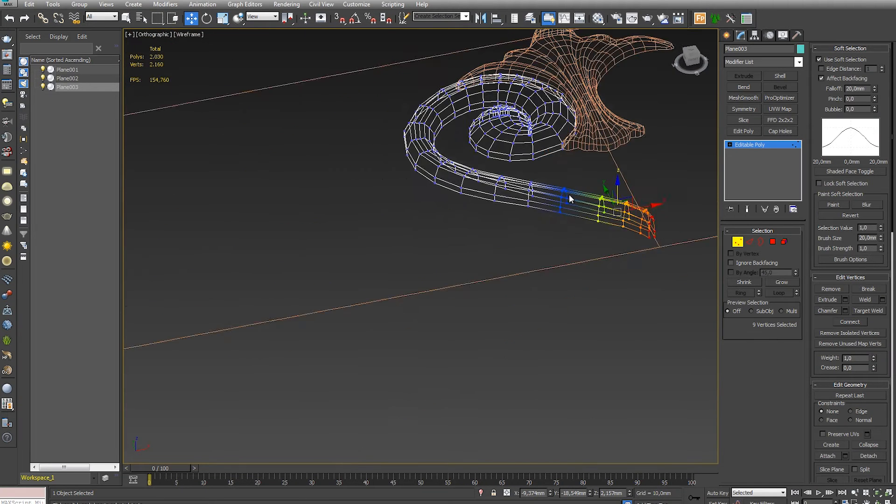
left_click_drag(877, 90, 871, 20)
left_click(859, 69)
left_click_drag(885, 68, 868, 28)
- Scale the softly selected tail to taper it toward the tip, and lower it slightly in shaded display
scroll(506, 229, "up", 2)
key("r")
middle_click_drag(504, 205, 421, 148)
left_click_drag(422, 148, 430, 190)
key("w")
key("F3")
middle_click_drag(493, 261, 506, 246, "alt")
left_click_drag(467, 214, 465, 214)
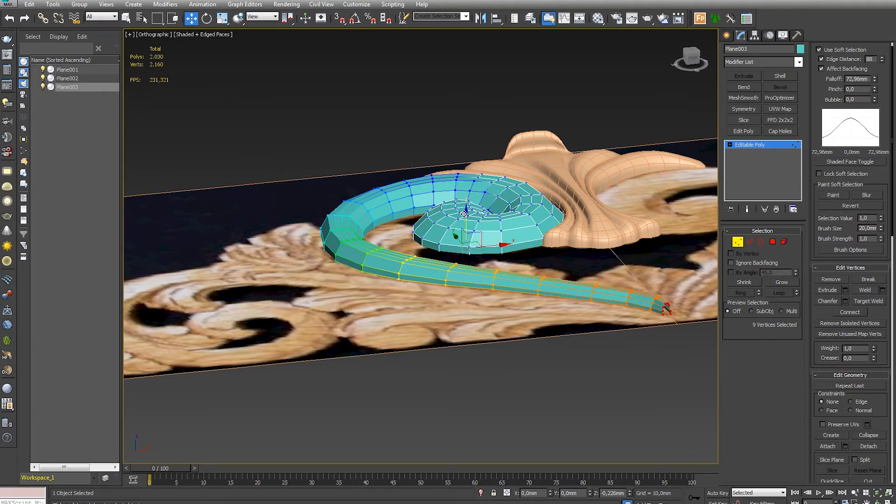
- Inspect the tapered scroll from several angles and turn off soft selection
left_click(740, 245)
middle_click_drag(602, 224, 544, 222, "alt")
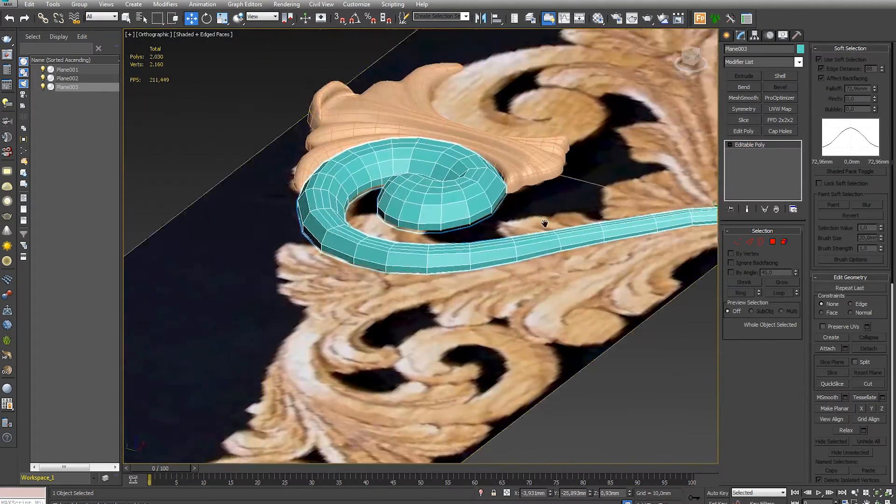
scroll(455, 233, "up", 4)
scroll(455, 234, "down", 2)
middle_click_drag(455, 233, 436, 238, "alt")
left_click(750, 242)
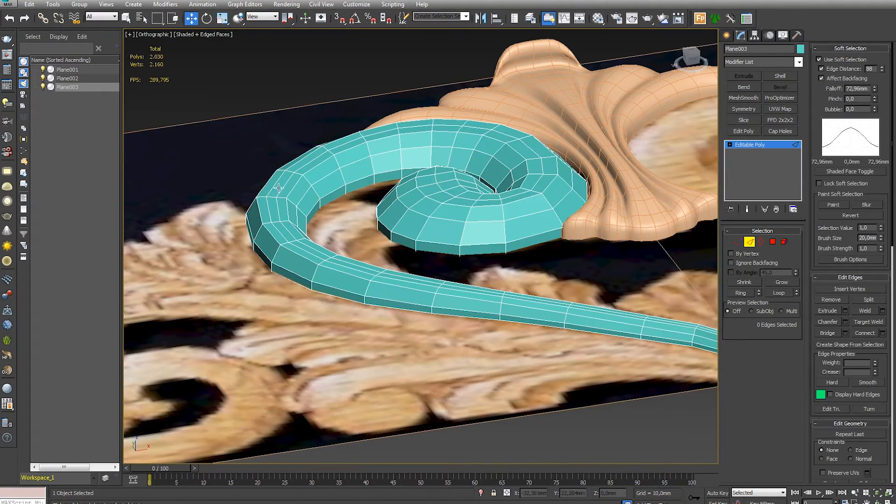
left_click(849, 60)
middle_click_drag(383, 224, 411, 233, "alt")
- Apply a MeshSmooth modifier to the scroll and preview its surface without edges
left_click(592, 231)
left_click(743, 98)
key("F4")
left_click(446, 288)
scroll(392, 210, "up", 4)
middle_click_drag(373, 206, 384, 183, "alt")
left_click(384, 182)
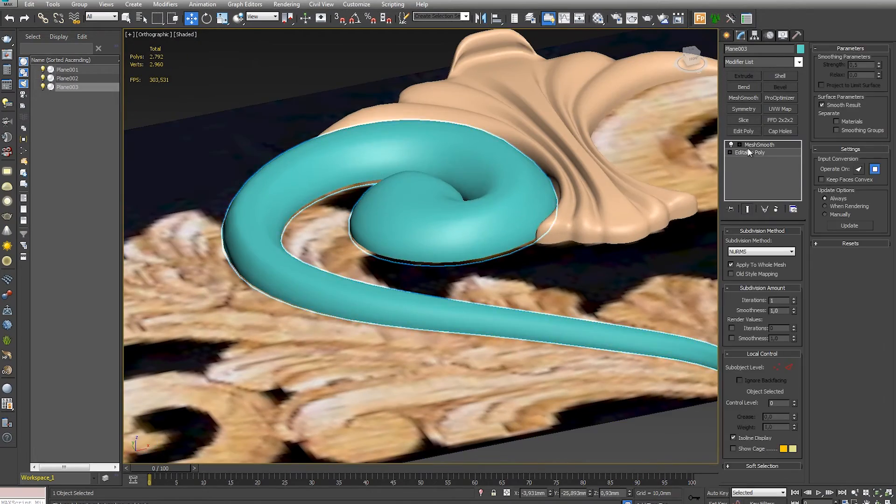
- Chamfer the lengthwise edge loop along the scroll's crest by 0.169 mm with 1 segment
left_click(750, 153)
left_click(750, 241)
middle_click_drag(431, 228, 460, 242)
key("F4")
double_click(381, 151)
middle_click_drag(438, 212, 440, 245, "alt")
left_click(845, 322)
right_click(428, 265)
left_click_drag(428, 266, 429, 264)
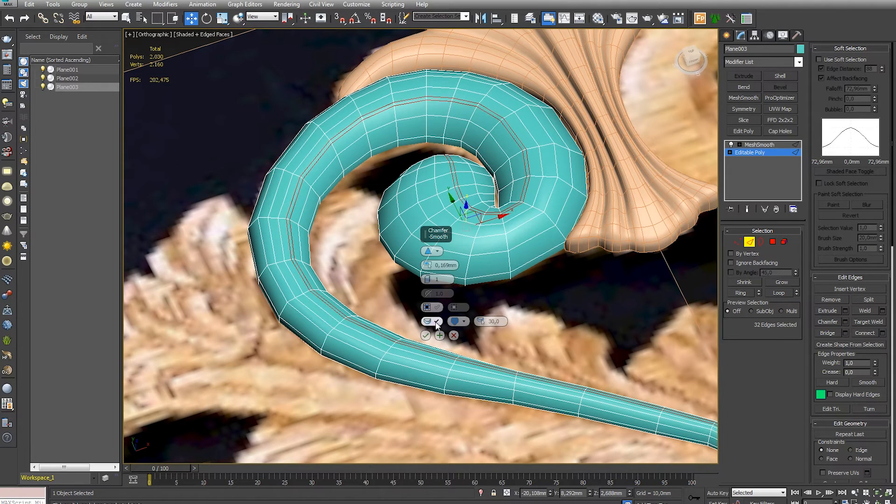
left_click(426, 336)
left_click(560, 304)
- Examine the chamfered scroll with its MeshSmooth result and compare it with the reference image in the top view
left_click(742, 153)
left_click(756, 146)
middle_click_drag(553, 261, 512, 298, "alt")
key("F4")
scroll(517, 278, "down", 4)
left_click(729, 36)
left_click(616, 67)
middle_click_drag(571, 243, 582, 314, "alt")
key("t")
key("z")
scroll(547, 281, "up", 4)
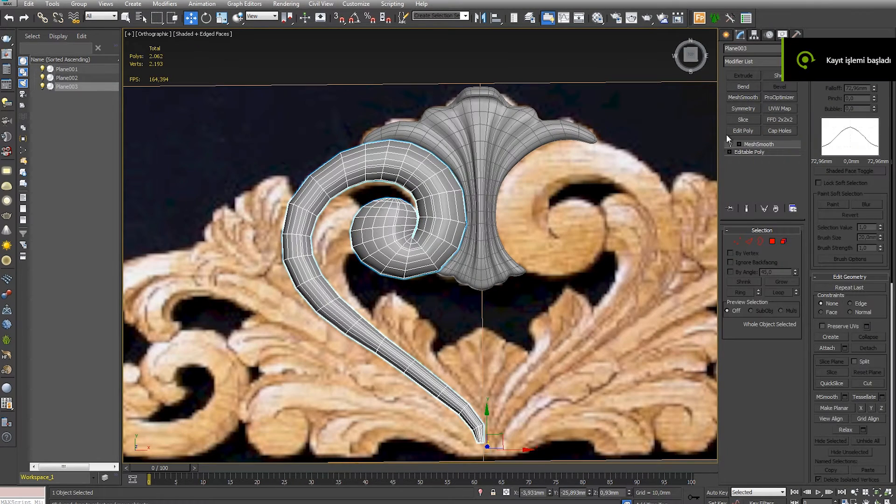
- Add an Edit Poly modifier between the scroll's Editable Poly and MeshSmooth, working at polygon level
left_click(753, 152)
left_click(772, 305)
middle_click_drag(420, 243, 392, 254, "alt")
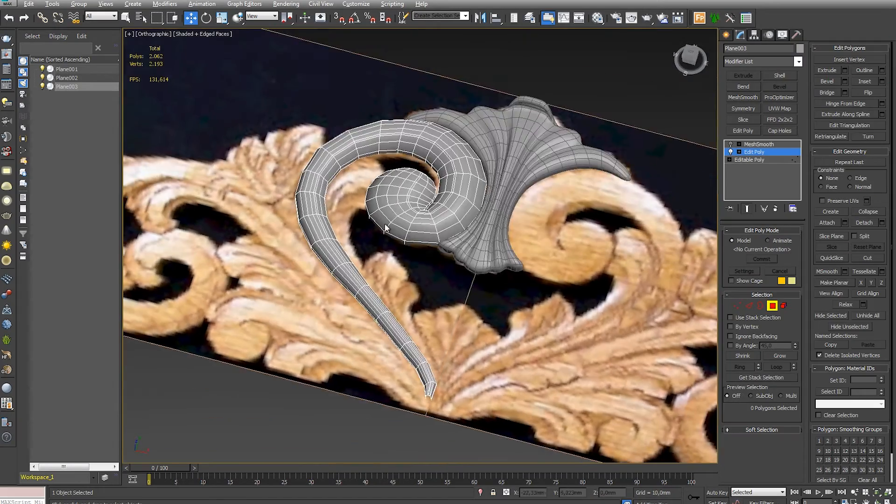
- Extrude the 11 side polygons along the stem's inner curve outward by 1.44 mm
scroll(380, 256, "up", 8)
middle_click_drag(314, 173, 311, 164, "alt")
left_click(414, 119)
left_click(442, 112, "shift")
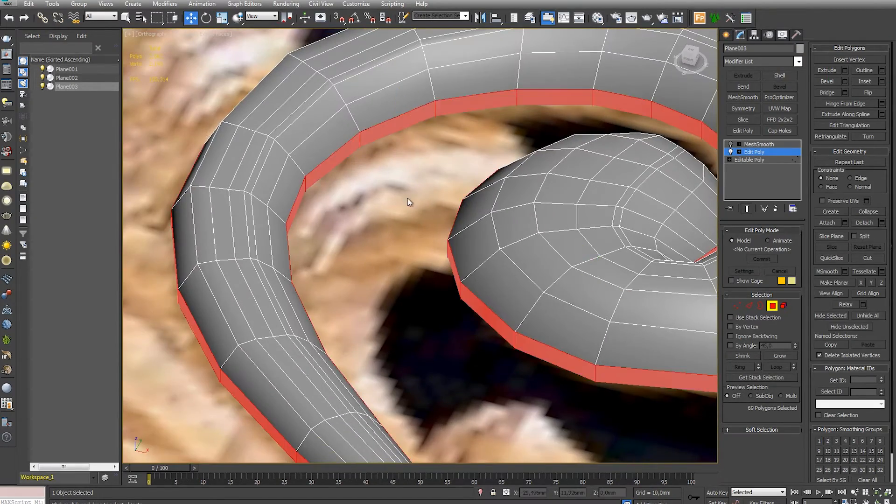
middle_click_drag(407, 198, 397, 184, "alt")
left_click(392, 177)
middle_click_drag(363, 120, 500, 140, "alt")
scroll(518, 206, "down", 4)
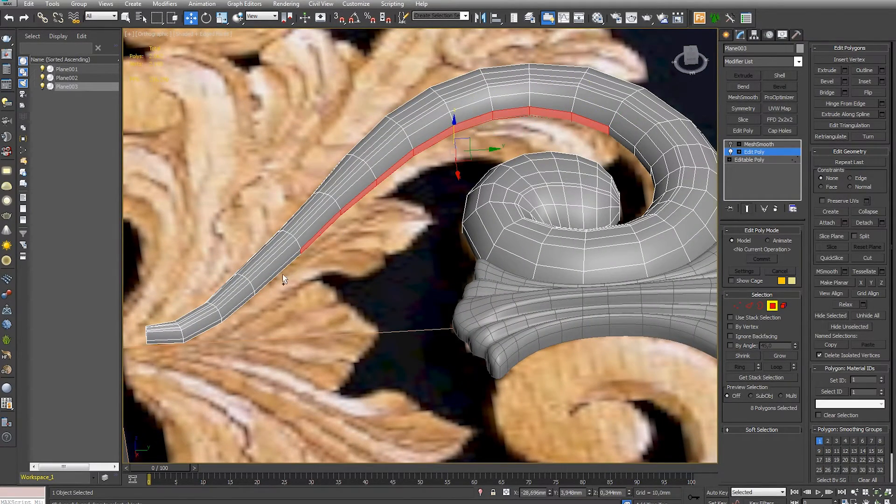
middle_click_drag(322, 295, 357, 236, "alt")
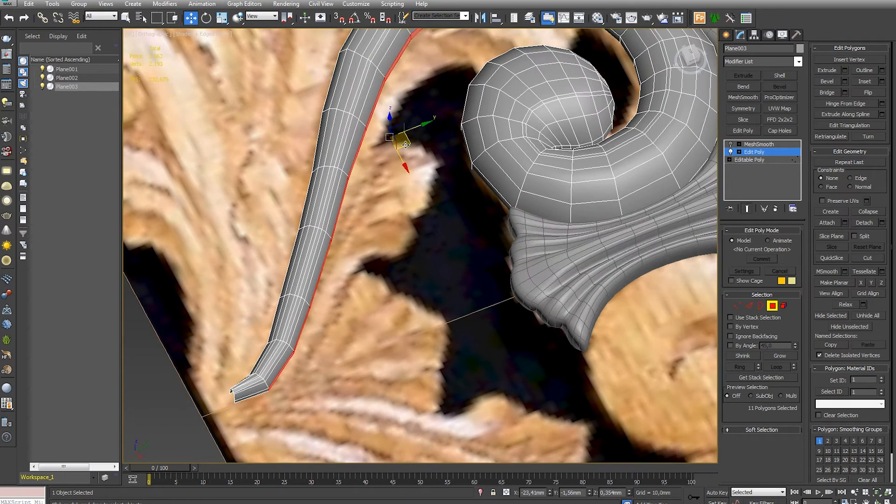
left_click(844, 71)
left_click_drag(427, 265, 426, 249)
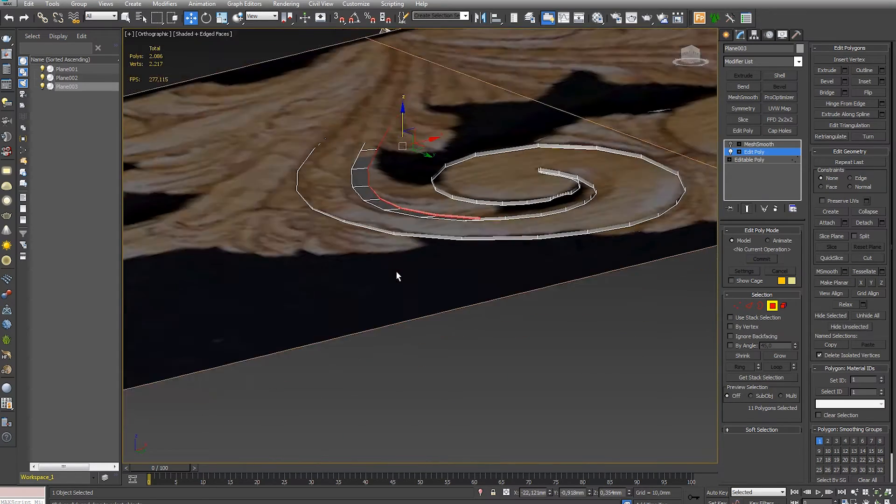
- Delete the underside polygons of the newly extruded strip, working from below in wireframe
middle_click_drag(396, 271, 409, 268, "alt")
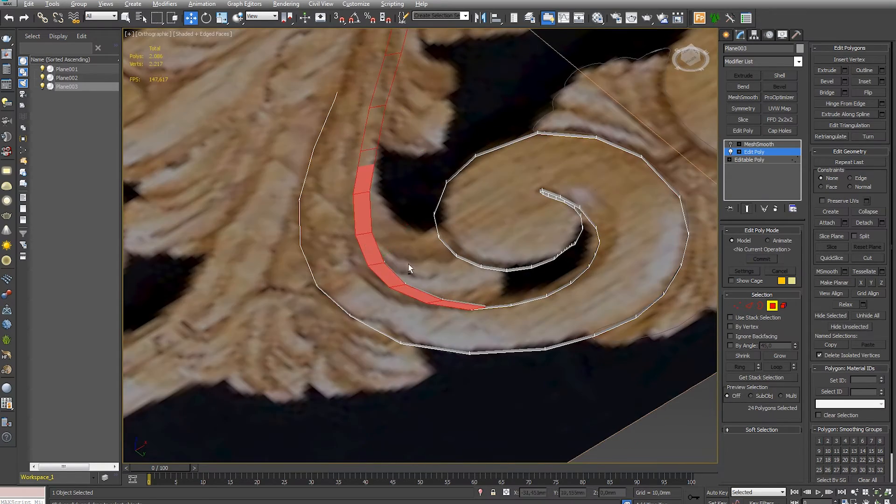
key("f")
key("F3")
mouse_move(252, 195)
left_mouse_down()
mouse_move(560, 297)
mouse_move(577, 276)
left_mouse_up()
middle_click_drag(587, 297, 561, 345, "alt")
key("Delete")
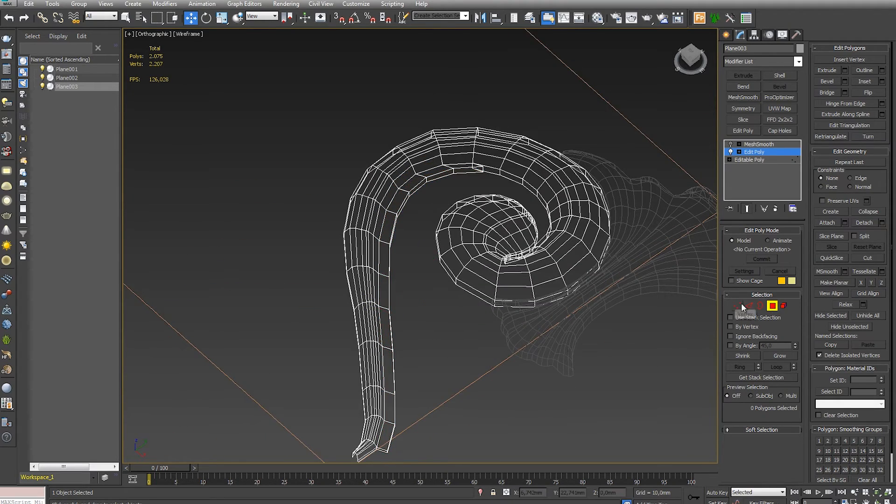
- Pull the strip's upper outer vertices away from the stem toward the scroll's spiral head
left_click(741, 303)
scroll(466, 219, "up", 8)
key("F3")
mouse_move(547, 138)
left_mouse_down()
mouse_move(567, 175)
mouse_move(586, 299)
left_mouse_up()
scroll(522, 186, "down", 6)
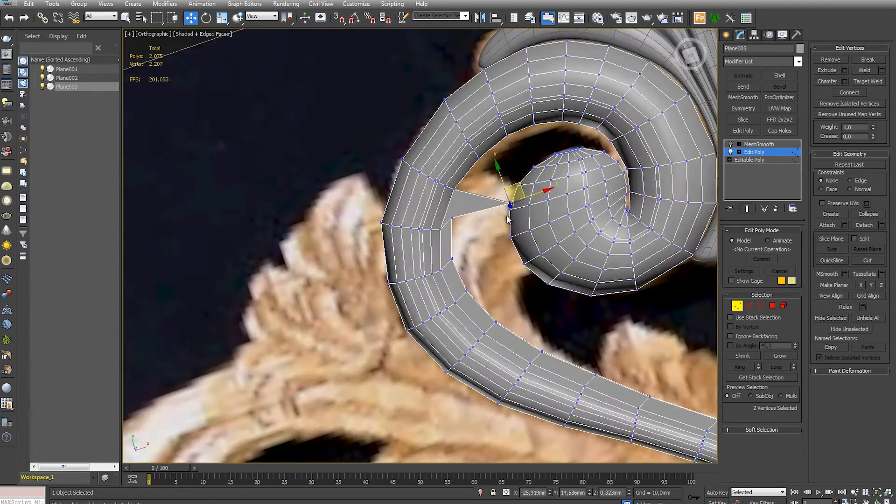
left_click_drag(474, 204, 541, 273)
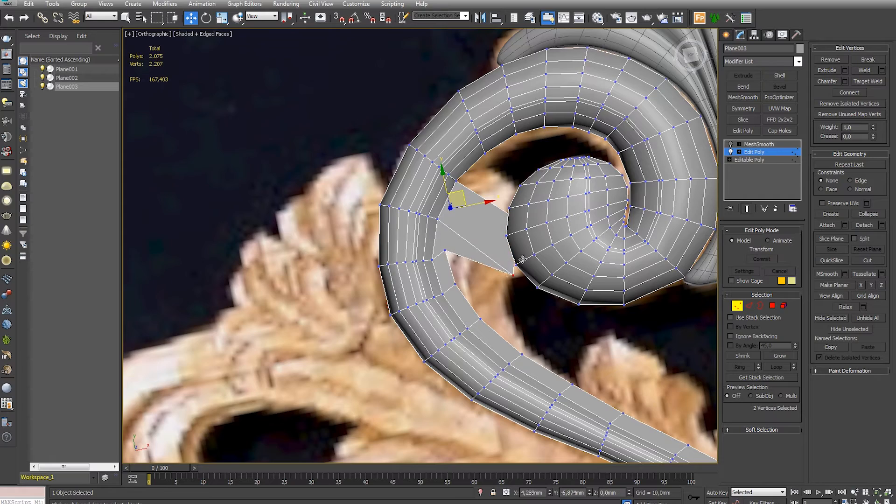
middle_click_drag(458, 242, 429, 149)
left_click_drag(441, 149, 503, 197)
- Shape the strip's outer border in the top view, moving its vertices to follow the reference leaf down the stem
key("t")
scroll(438, 271, "up", 10)
middle_click_drag(513, 266, 556, 264)
left_click_drag(392, 196, 410, 214)
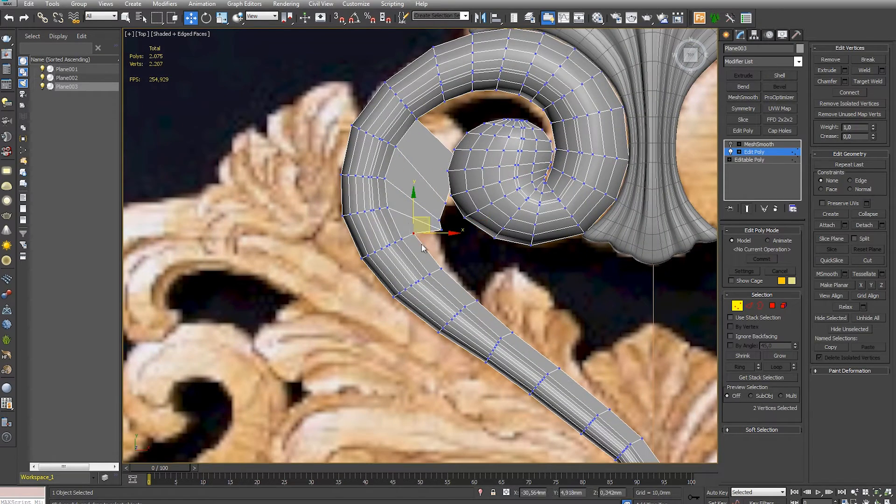
middle_click_drag(589, 356, 559, 308)
middle_click_drag(438, 171, 468, 226)
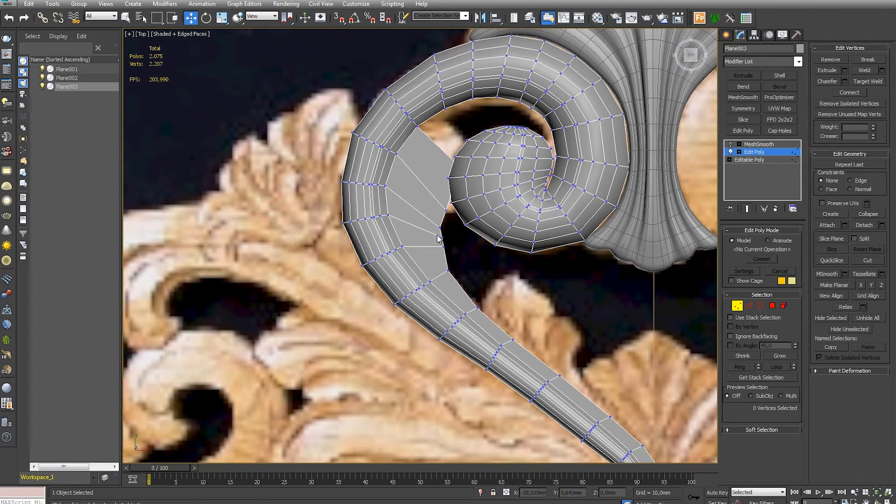
- Fine-tune the strip's outer vertices beside the spiral head, checking their position in wireframe
scroll(440, 239, "down", 3)
left_click_drag(434, 234, 450, 251)
left_click_drag(459, 229, 457, 229)
scroll(457, 252, "up", 10)
key("F3")
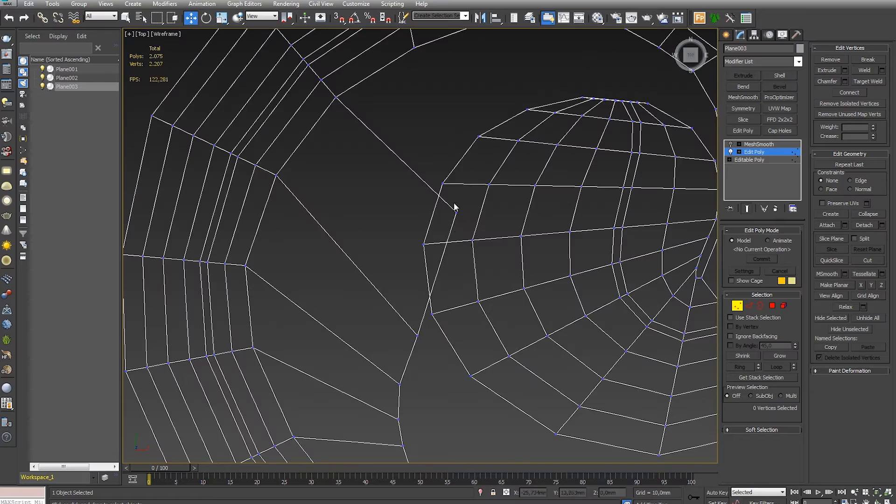
left_click_drag(509, 254, 499, 264)
scroll(500, 264, "down", 6)
key("F3")
mouse_move(532, 352)
middle_mouse_down()
mouse_move(533, 276)
mouse_move(386, 149)
middle_mouse_up()
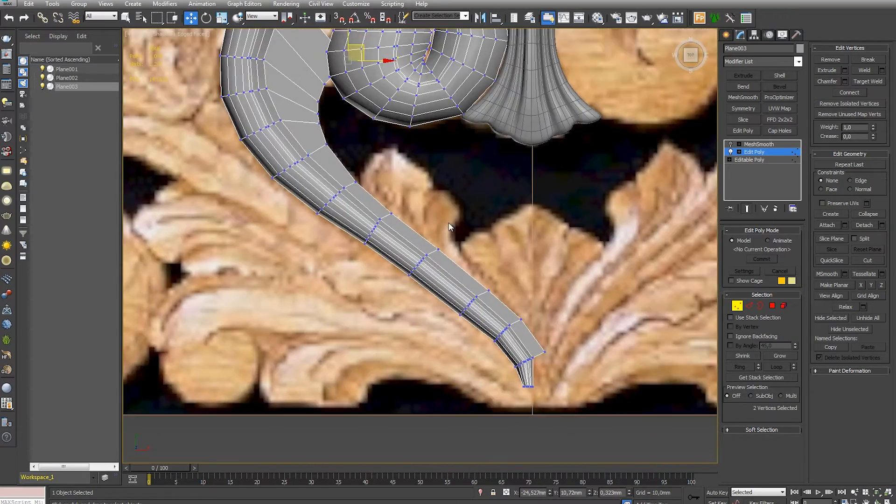
scroll(404, 231, "up", 3)
scroll(404, 231, "down", 3)
- Extrude the 5 side polygons along the stem's lower part outward by 1.44 mm
left_click(773, 305)
middle_click_drag(621, 303, 711, 235, "alt")
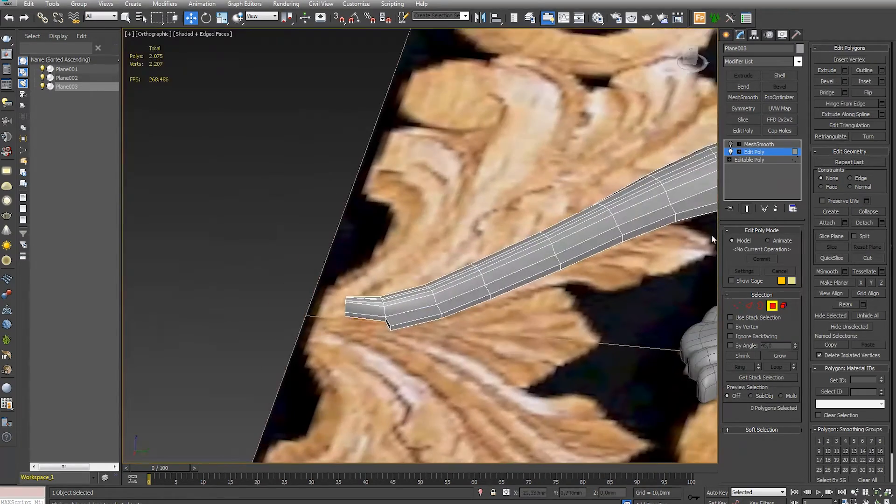
left_click(432, 321, "ctrl")
middle_click_drag(434, 321, 572, 326, "alt")
left_click(845, 70)
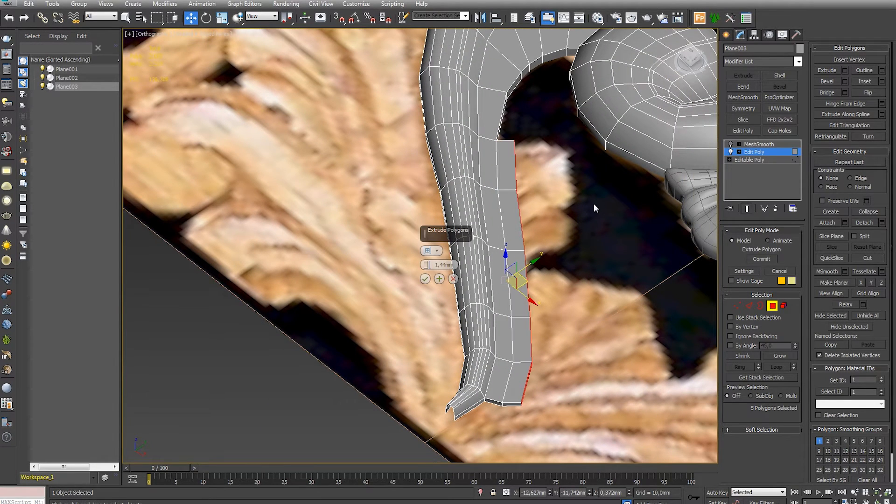
left_click(425, 279)
- Move the lower strip's outer vertices outward, widening it into a leaf that tapers toward the stem's base
key("1")
scroll(521, 200, "up", 2)
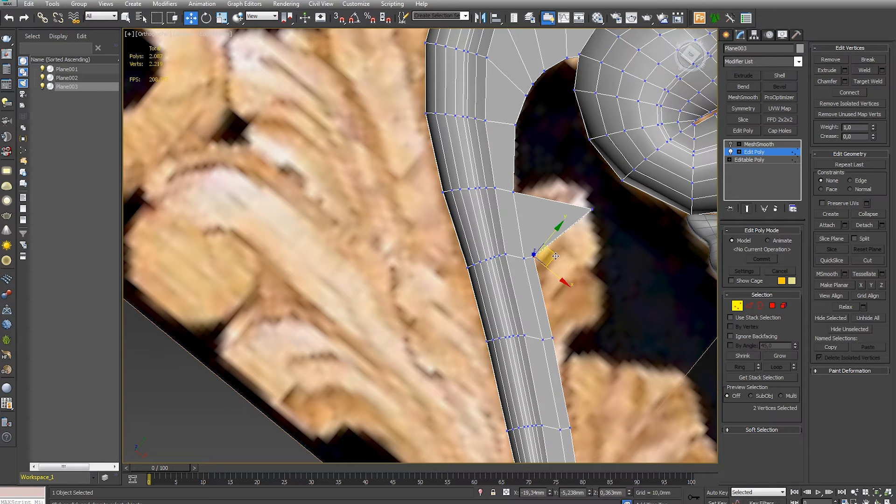
left_click_drag(555, 256, 613, 281)
left_click_drag(573, 338, 591, 335)
middle_click_drag(586, 413, 557, 303)
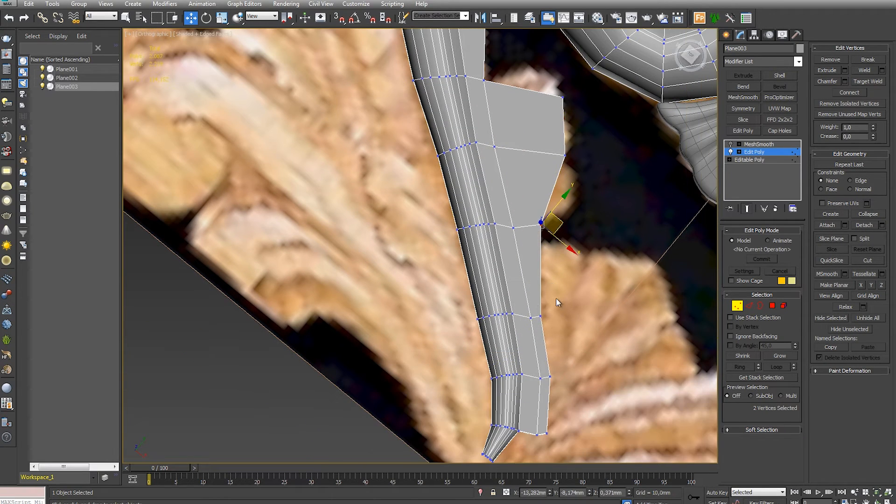
left_click(572, 427)
middle_click_drag(547, 341, 579, 327, "alt")
left_click_drag(534, 191, 538, 203)
- Fit the lower leaf's outer vertices to the reference carving in the top view
key("t")
key("z")
scroll(416, 250, "up", 15)
middle_click_drag(395, 318, 518, 201)
left_click_drag(616, 361, 630, 348)
scroll(640, 391, "down", 5)
left_click(644, 394)
scroll(642, 397, "up", 6)
middle_click_drag(625, 410, 551, 291)
scroll(551, 291, "down", 3)
middle_click_drag(504, 238, 612, 377)
scroll(612, 377, "down", 3)
- Isolate the scroll and delete the lower leaf's underside polygons
middle_click_drag(542, 286, 590, 201, "alt")
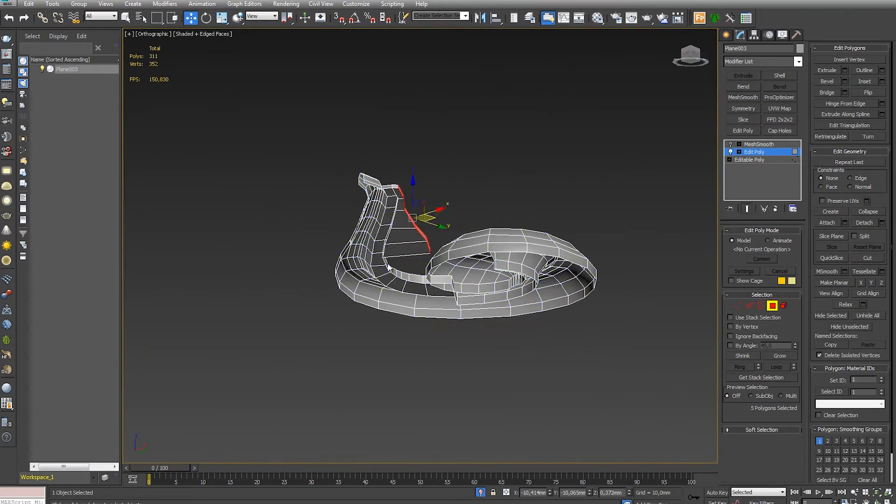
scroll(464, 159, "up", 5)
left_click(464, 159, "ctrl")
left_click(470, 107, "ctrl")
left_click(471, 59, "ctrl")
middle_click_drag(509, 141, 538, 226, "alt")
key("Delete")
key("t")
key("z")
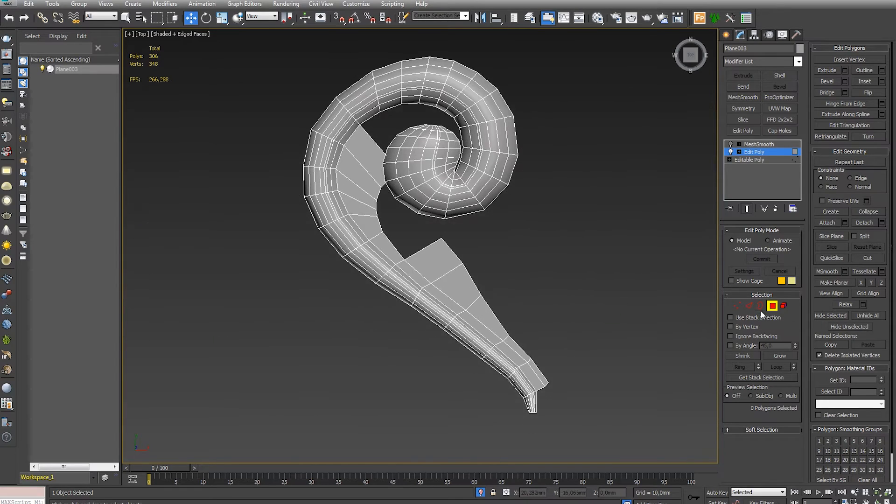
- Connect the crosswise edges of the upper strip with 3 segments
left_click(749, 306)
scroll(420, 244, "up", 3)
scroll(420, 244, "down", 3)
middle_click_drag(420, 244, 483, 306)
left_click(421, 210)
key("alt+r")
middle_click_drag(483, 264, 490, 274, "alt")
left_click(882, 104)
left_click_drag(427, 250, 428, 257)
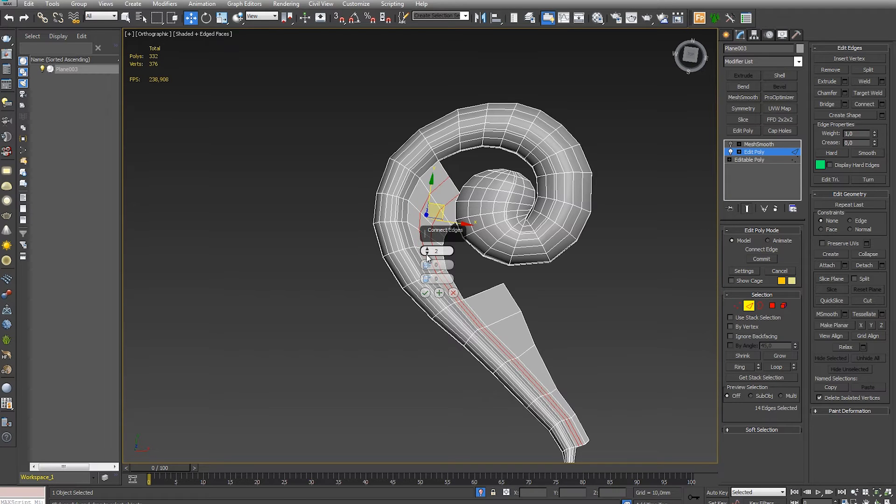
left_click(427, 250)
left_click(425, 293)
- Move the vertices along the upper strip's top border to form a rounded arc toward the spiral head
middle_click_drag(425, 292, 442, 328)
key("1")
scroll(455, 227, "up", 5)
middle_click_drag(455, 227, 417, 277)
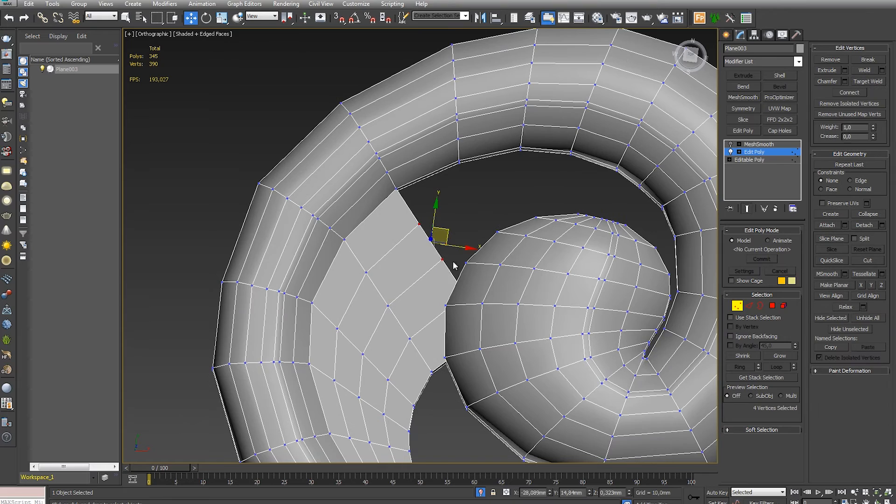
key("F3")
left_click_drag(445, 231, 459, 223)
left_click_drag(482, 290, 494, 281)
middle_click_drag(494, 281, 476, 314)
key("t")
scroll(419, 205, "up", 9)
left_click(454, 181)
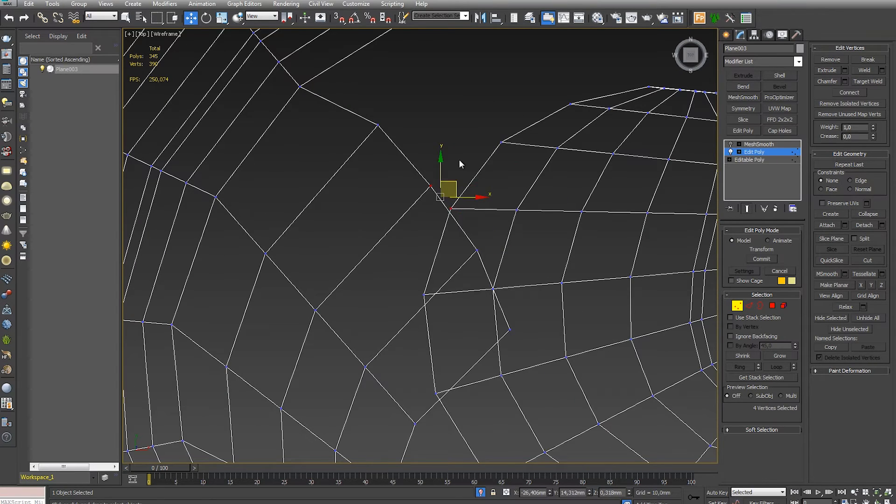
left_click(430, 160)
left_click_drag(467, 167, 422, 108)
- Even out the upper strip's inner and outer vertices where it narrows along the stem
scroll(423, 108, "down", 5)
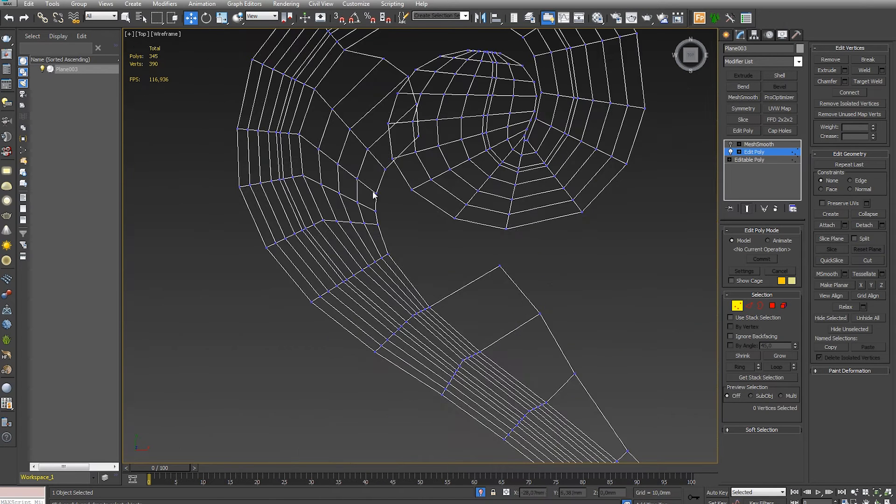
left_click(343, 178)
left_click_drag(378, 192, 387, 180)
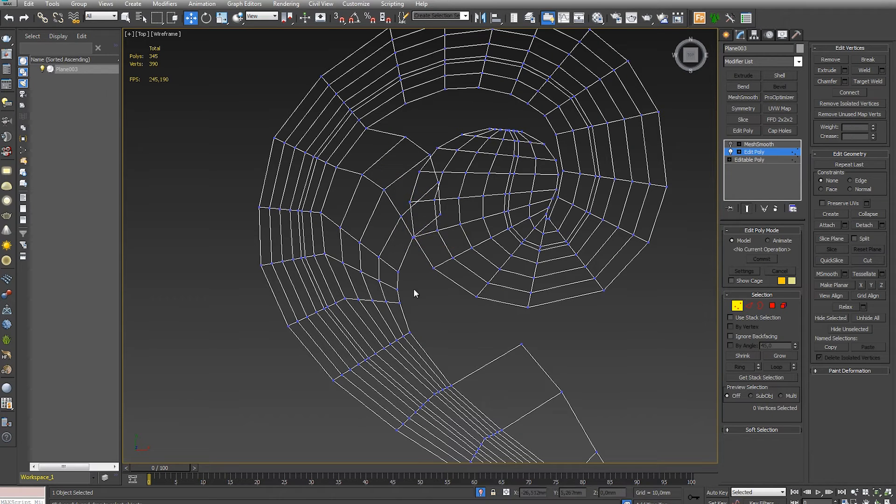
scroll(413, 289, "up", 8)
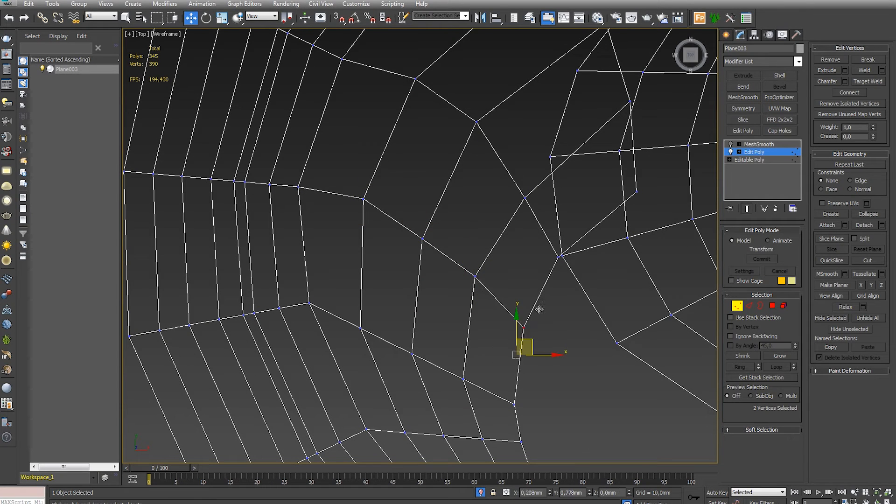
left_click_drag(411, 354, 412, 332)
left_click_drag(463, 379, 462, 355)
left_click_drag(532, 367, 538, 364)
scroll(532, 355, "down", 8)
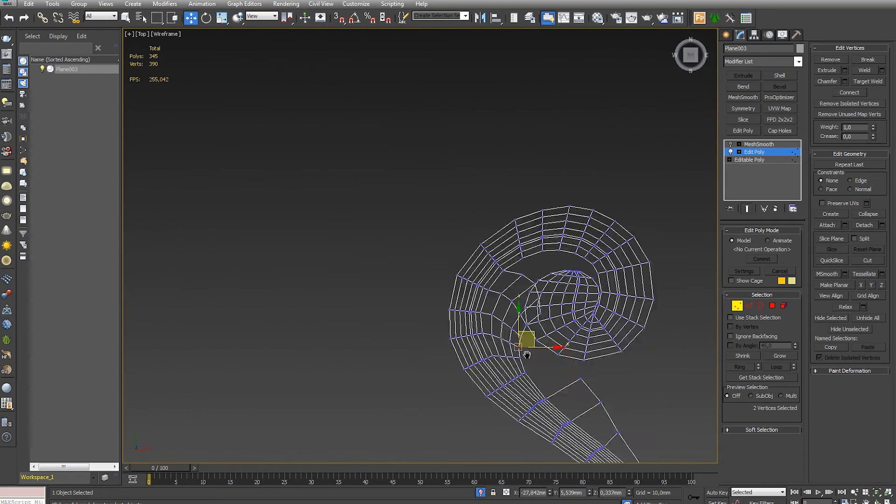
- Connect the crosswise edges of the lower leaf with 3 segments
middle_click_drag(560, 392, 410, 230)
scroll(410, 231, "up", 4)
key("2")
left_click(409, 220)
key("alt+r")
middle_click_drag(532, 320, 504, 303)
scroll(504, 303, "down", 2)
left_click(874, 106)
left_click(549, 270)
- Round the lower leaf's tip by repositioning the new vertices along its upper border
scroll(549, 271, "down", 2)
scroll(451, 238, "up", 7)
middle_click_drag(451, 238, 438, 287)
key("1")
left_click_drag(401, 267, 432, 300)
left_click_drag(416, 239, 417, 239)
left_click_drag(446, 215, 496, 273)
left_click_drag(491, 243, 458, 190)
left_click(473, 226)
middle_click_drag(474, 231, 467, 274)
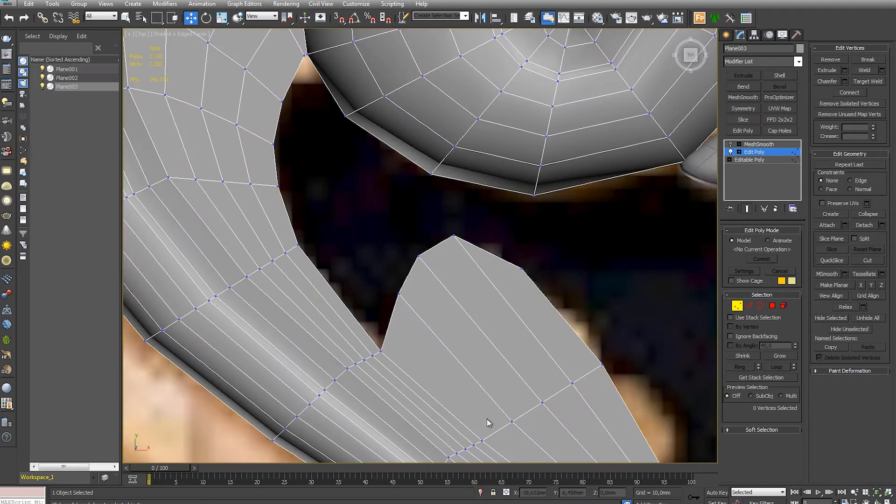
scroll(486, 419, "down", 5)
scroll(442, 324, "up", 5)
scroll(437, 294, "up", 6)
middle_click_drag(436, 294, 466, 242)
scroll(541, 448, "down", 4)
- End isolation and raise the strip's inner lengthwise edge loops vertically, leaving out the edges at its upper end
left_click(749, 305)
double_click(526, 226)
middle_click_drag(519, 228, 472, 420, "alt")
middle_click_drag(494, 374, 541, 344, "alt")
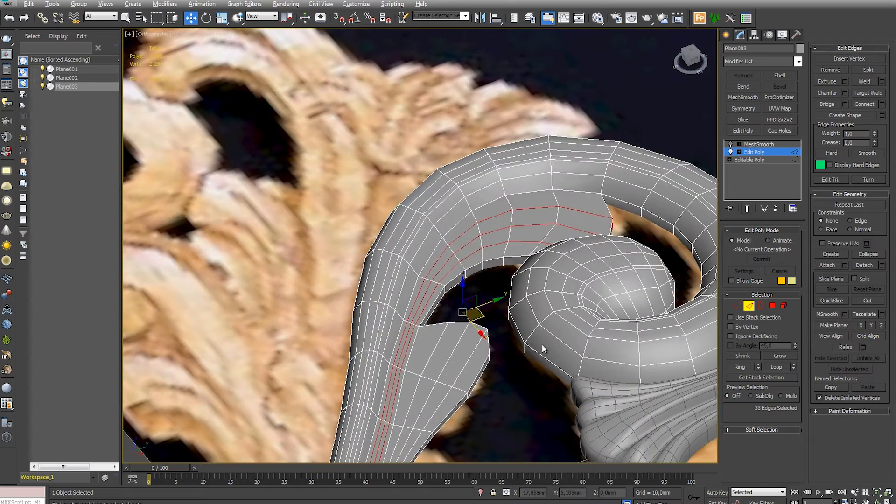
left_click_drag(637, 217, 537, 201, "alt")
middle_click_drag(520, 219, 480, 294, "alt")
left_click_drag(433, 305, 432, 294)
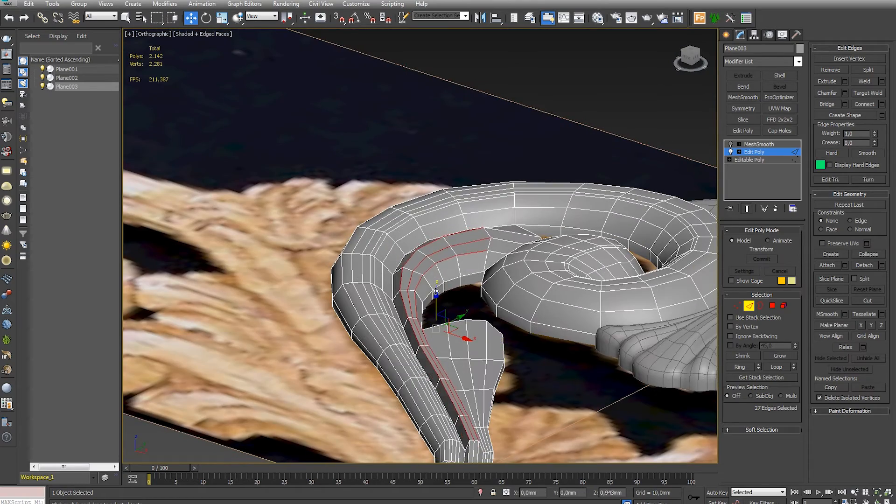
middle_click_drag(542, 401, 586, 345, "alt")
left_click(586, 346)
middle_click_drag(394, 384, 423, 362, "alt")
scroll(420, 346, "up", 4)
middle_click_drag(395, 337, 404, 362)
key("t")
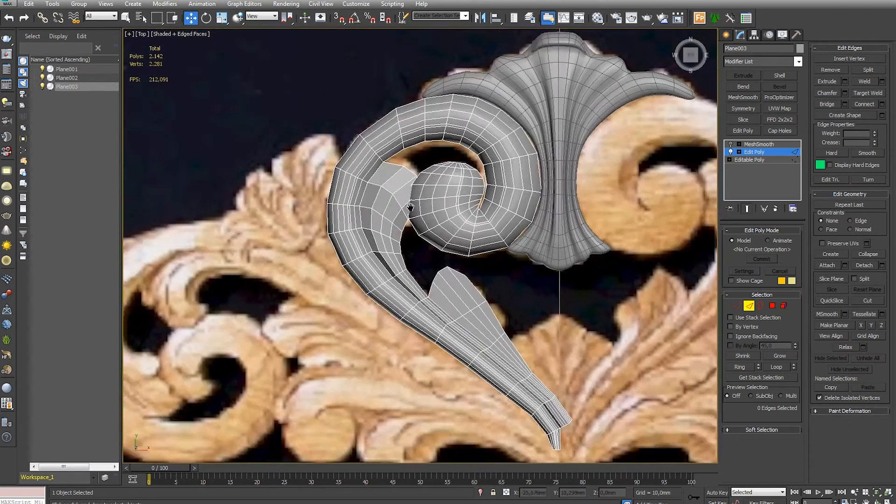
- Reposition the upper leaf's border vertices beside the scroll's curl and down its inner side to even out its outline
scroll(396, 187, "up", 5)
key("1")
left_click_drag(494, 192, 469, 201)
left_click_drag(525, 243, 499, 256)
middle_click_drag(498, 313, 470, 271)
key("F3")
left_click_drag(513, 259, 497, 263)
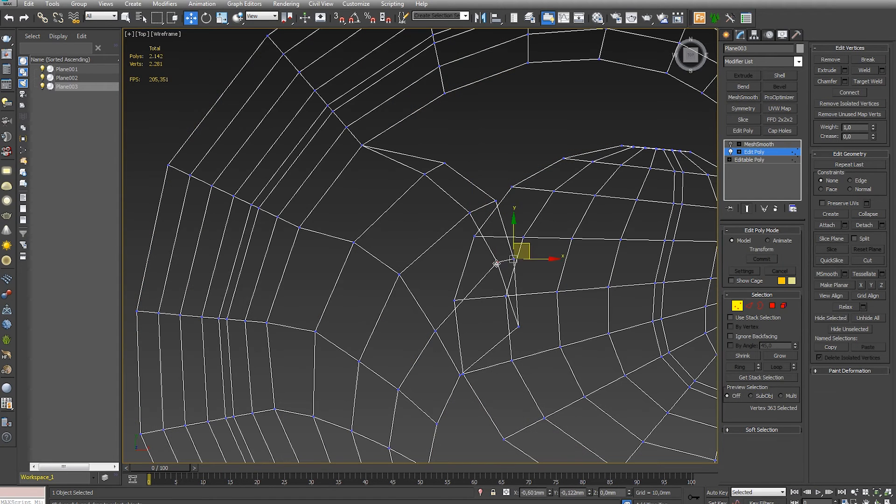
left_click(459, 375)
middle_click_drag(459, 375, 472, 284)
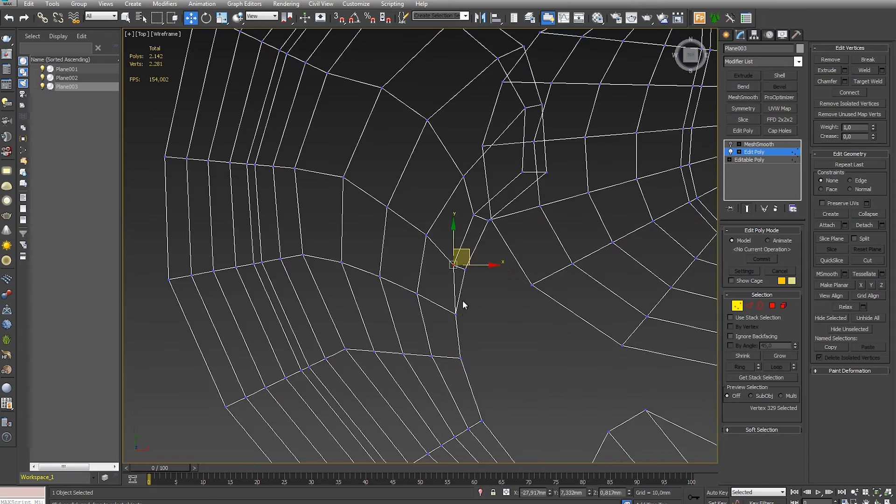
scroll(486, 431, "down", 5)
key("F3")
mouse_move(486, 431)
middle_mouse_down()
mouse_move(445, 260)
mouse_move(459, 262)
mouse_move(447, 291)
middle_mouse_up()
middle_click_drag(438, 228, 453, 265)
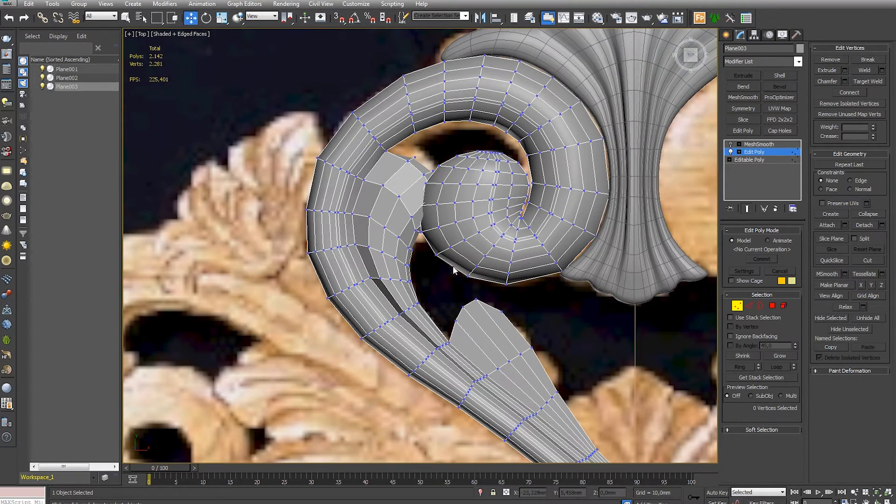
- Adjust the vertices at the upper leaf's top end where it meets the inside of the scroll
scroll(502, 343, "down", 3)
mouse_move(503, 343)
middle_mouse_down()
mouse_move(495, 320)
mouse_move(500, 357)
middle_mouse_up()
key("alt+x")
key("alt+x")
middle_click_drag(470, 277, 475, 347)
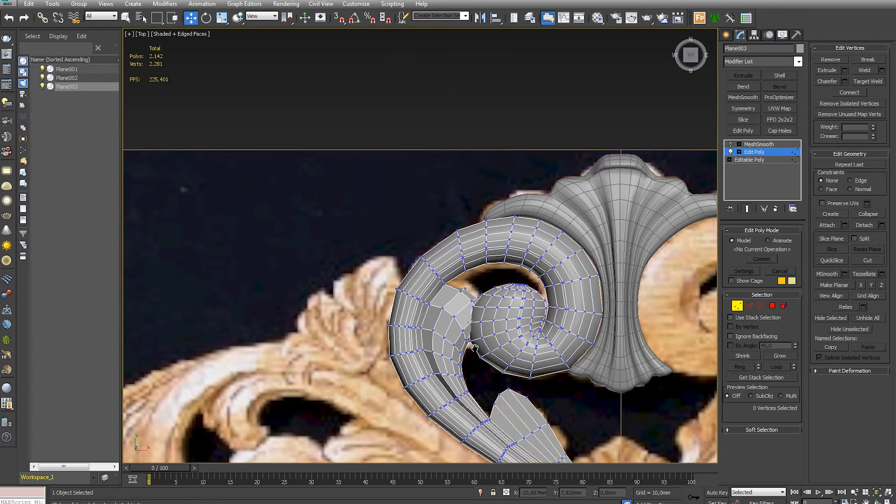
scroll(461, 298, "up", 3)
left_click_drag(478, 271, 448, 305)
key("F3")
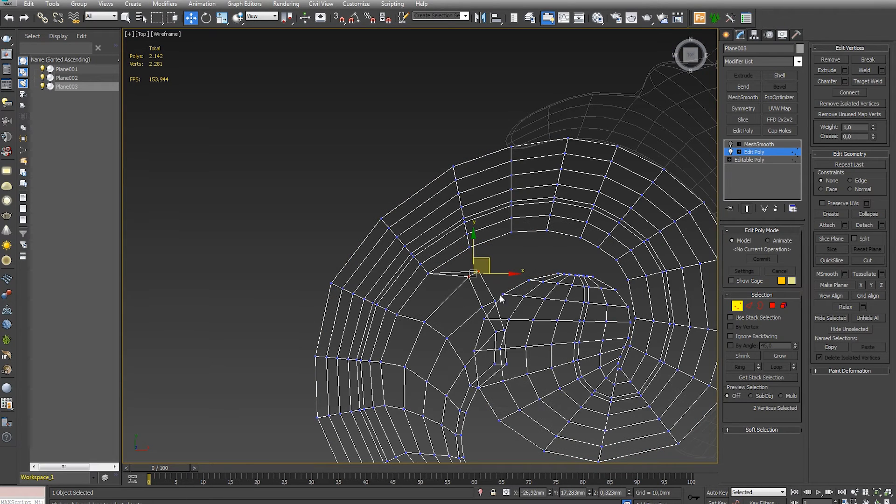
left_click(521, 352)
- Raise the upper leaf's lengthwise edge loop vertically, leaving out some of its end edges
scroll(509, 349, "down", 2)
key("F3")
mouse_move(498, 344)
middle_mouse_down("alt")
mouse_move(500, 296)
mouse_move(516, 298)
mouse_move(474, 275)
mouse_move(579, 213)
middle_mouse_up("alt")
scroll(420, 266, "up", 4)
left_click(749, 306)
double_click(467, 244)
scroll(501, 316, "down", 2)
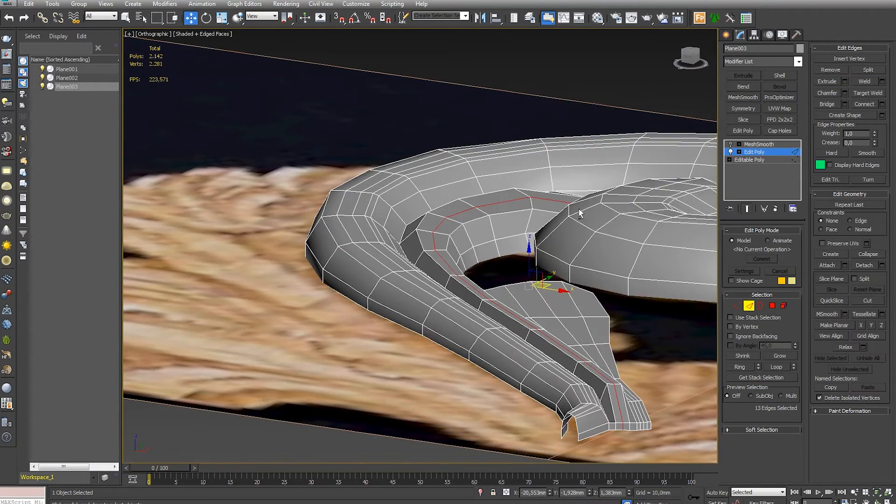
middle_click_drag(713, 316, 578, 315, "alt")
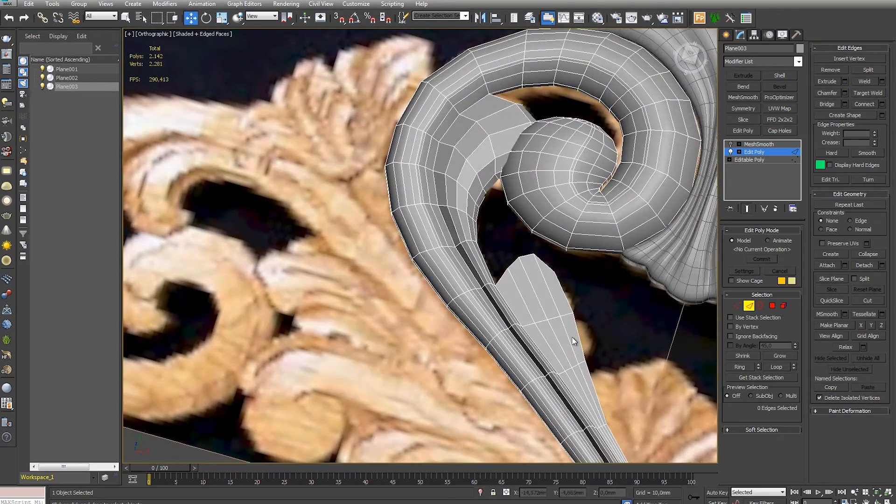
middle_click_drag(573, 341, 537, 317, "alt")
- Connect the upper leaf's neighbouring rings of crosswise edges with single lengthwise loops
scroll(548, 336, "up", 3)
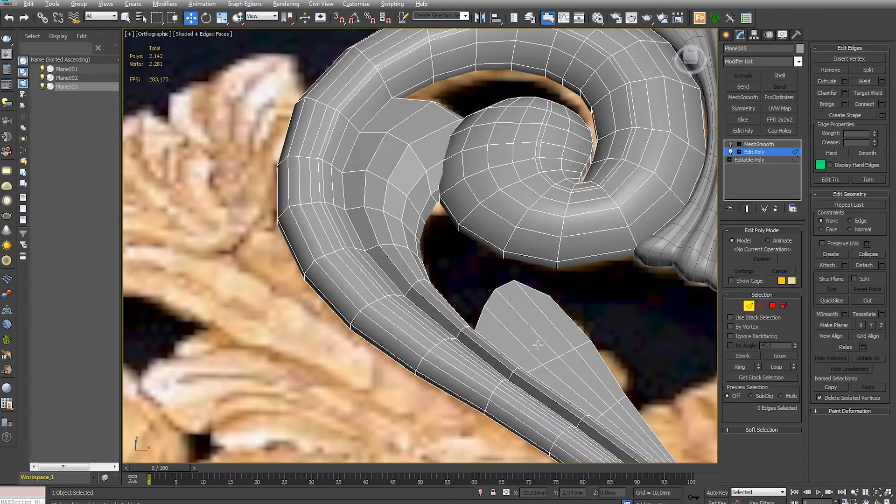
scroll(508, 285, "up", 3)
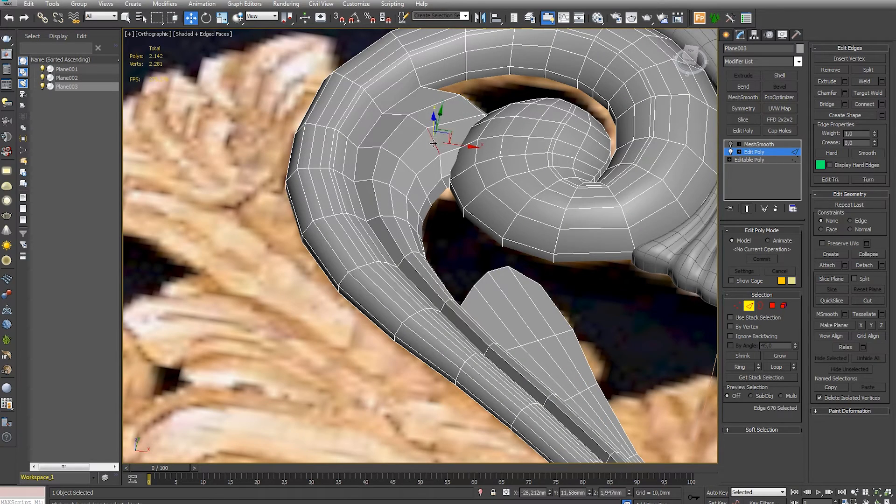
left_click(881, 104)
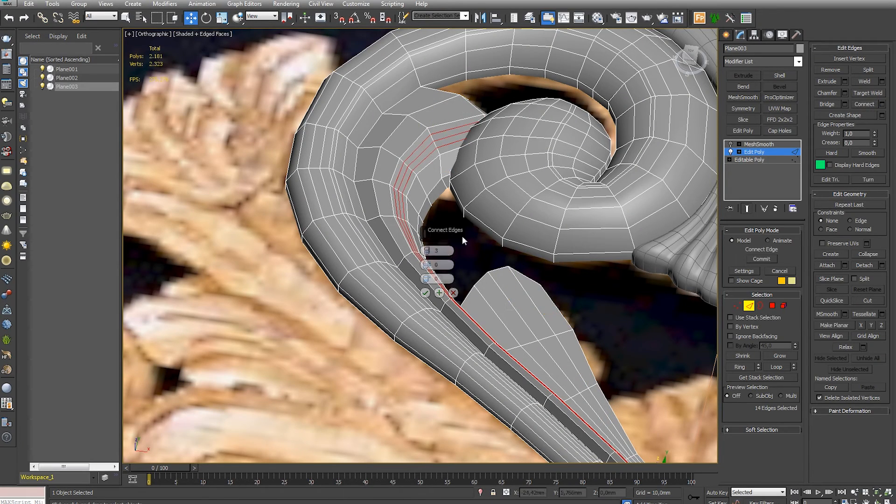
left_click(425, 293)
left_click(418, 120)
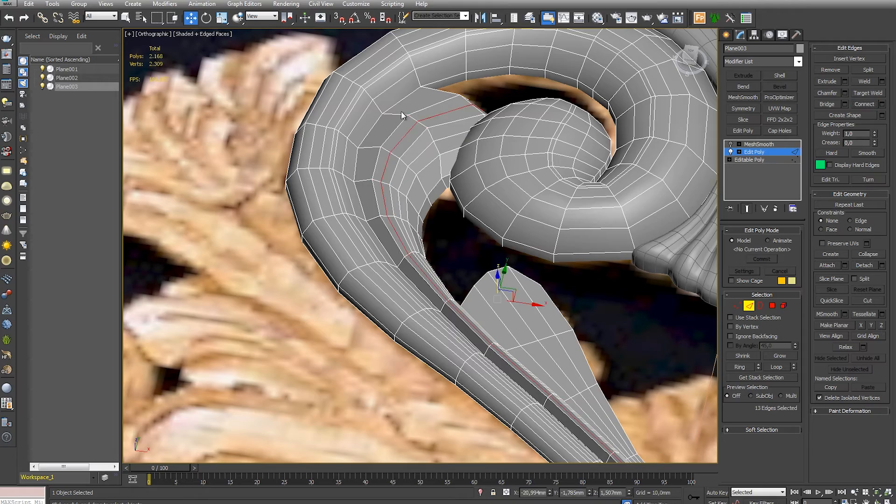
left_click(488, 241)
middle_click_drag(488, 241, 505, 196, "alt")
- Examine the upper leaf with smoothing shown and the edge display off, from several angles
left_click(750, 307)
scroll(574, 297, "down", 3)
middle_click_drag(573, 297, 560, 306, "alt")
left_click(747, 209)
scroll(504, 292, "down", 4)
key("F4")
middle_click_drag(504, 292, 471, 210, "alt")
left_click(523, 89)
scroll(404, 228, "up", 5)
middle_click_drag(396, 210, 402, 240, "alt")
left_click(402, 239)
- Lower a lengthwise row of four polygons at the upper leaf's wide end vertically to carve a groove
left_click(756, 152)
left_click(772, 306)
middle_click_drag(361, 219, 428, 243)
key("F4")
left_click(394, 232, "ctrl")
left_click(361, 254, "ctrl")
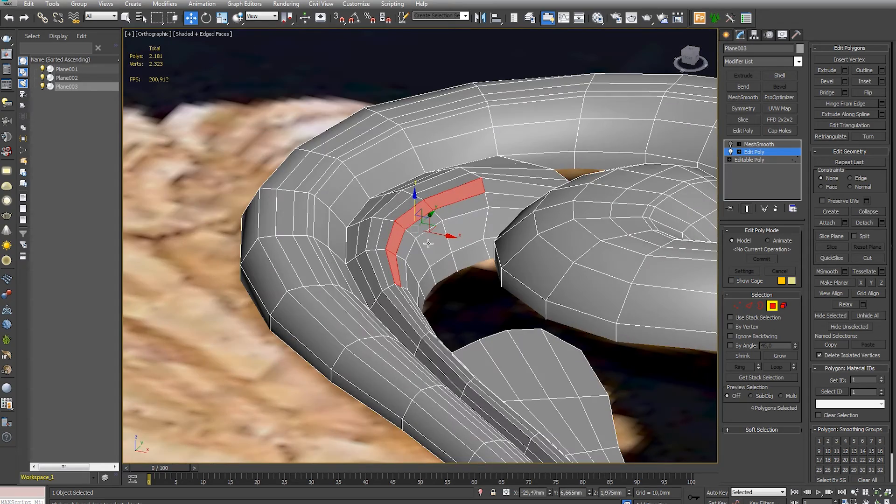
left_click_drag(416, 202, 416, 213)
left_click(571, 174)
middle_click_drag(571, 174, 383, 216, "alt")
left_click_drag(374, 248, 374, 257)
key("ctrl+z")
- Lower the vertices along the upper leaf's outer lengthwise loop to form a second groove beside the stem
left_click(491, 313)
left_click(737, 306)
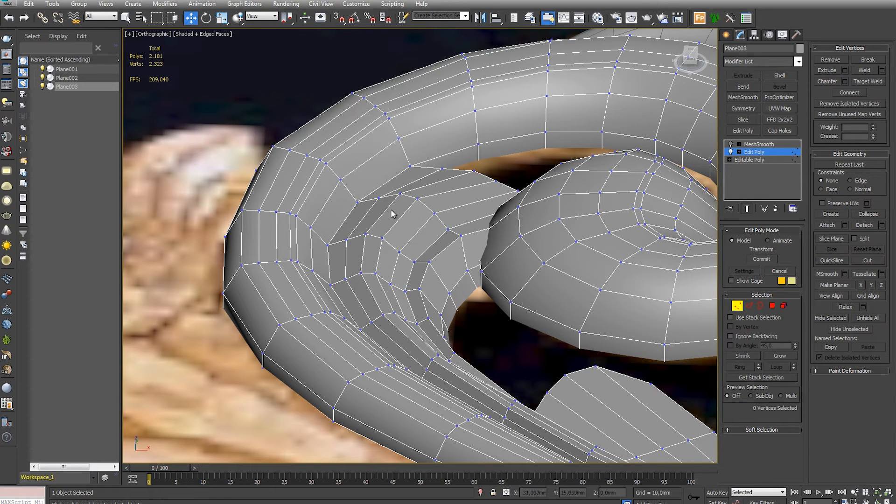
left_click(360, 272, "ctrl")
left_click_drag(375, 207, 375, 217)
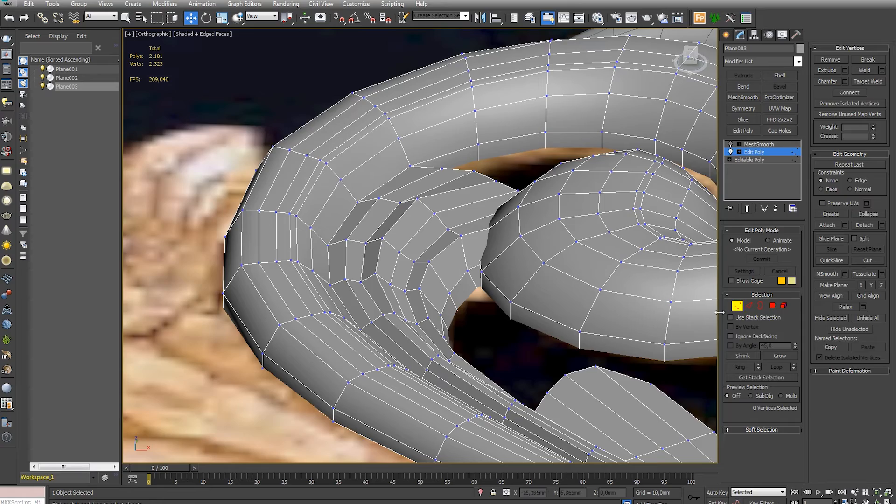
- Examine the smoothed grooves of the upper leaf and the lower leaf's surface from several angles without edges
left_click(738, 306)
left_click(757, 144)
left_click(731, 144)
middle_click_drag(565, 271, 423, 305, "alt")
scroll(452, 316, "down", 5)
key("F4")
left_click(514, 75)
scroll(509, 103, "down", 3)
middle_click_drag(480, 251, 404, 236, "alt")
scroll(468, 251, "up", 5)
scroll(471, 250, "down", 5)
scroll(490, 234, "up", 3)
left_click(434, 271)
scroll(426, 257, "up", 4)
scroll(404, 236, "up", 2)
left_click(758, 153)
left_click(729, 145)
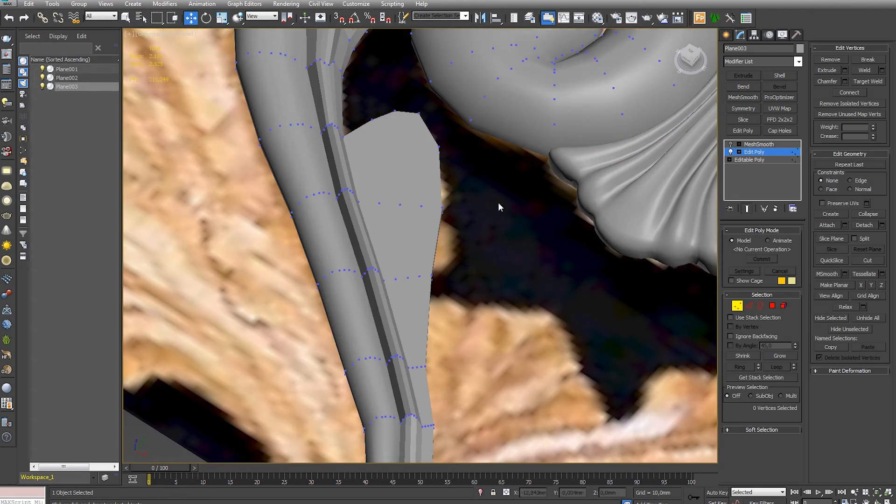
- Raise the lower leaf's lengthwise polygons vertically so that they stand off from the neighbouring strip
middle_click_drag(498, 203, 522, 226)
key("F4")
middle_click_drag(426, 230, 362, 182, "alt")
left_click(772, 305)
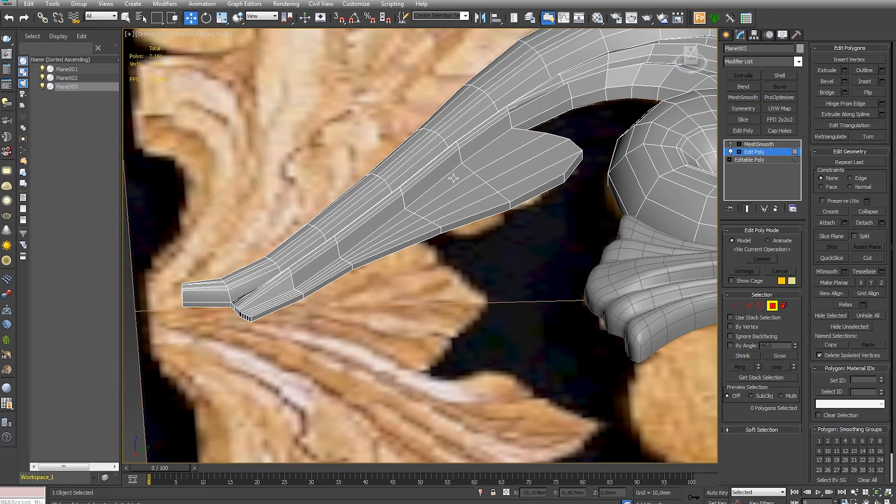
left_click(340, 267, "ctrl")
left_click_drag(389, 257, 388, 246)
middle_click_drag(490, 224, 521, 252, "alt")
left_click(521, 252)
- Connect the lower leaf's rings of crosswise edges with additional lengthwise loops
scroll(522, 251, "up", 4)
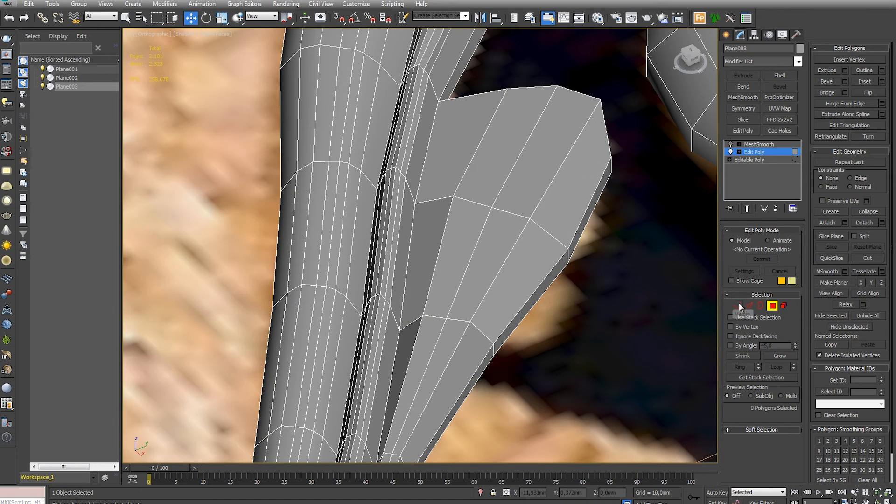
left_click(748, 305)
left_click(866, 104)
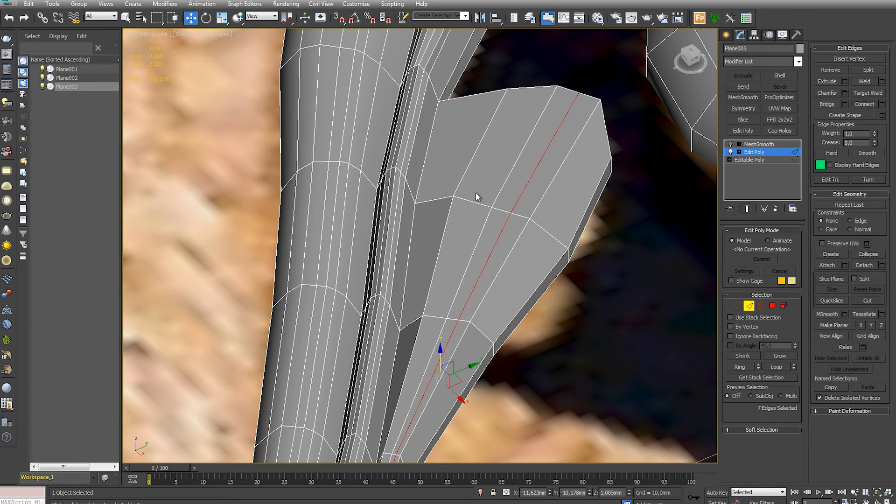
left_click(505, 336)
key("ctrl+shift+e")
left_click(869, 103)
- Raise the new lengthwise edges on the lower leaf vertically to form ridges
middle_click_drag(674, 267, 603, 229, "alt")
left_click(665, 278)
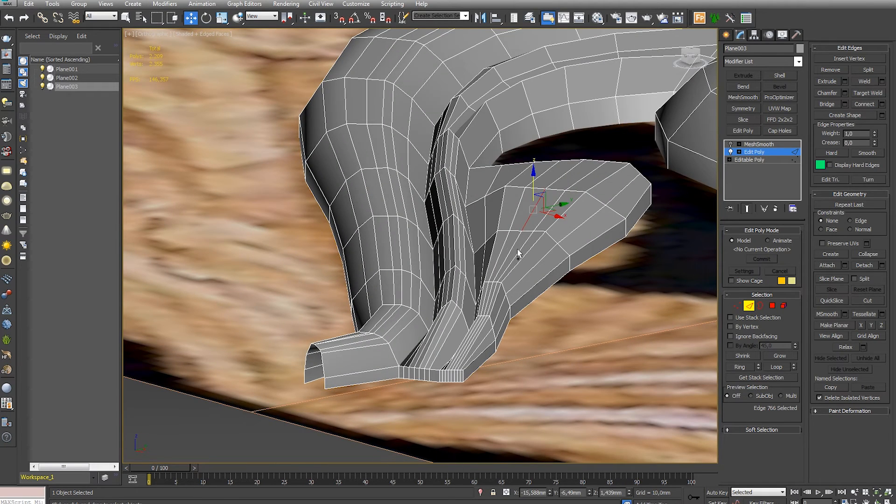
left_click_drag(522, 205, 518, 197)
middle_click_drag(567, 187, 616, 275, "alt")
left_click(664, 270)
- Connect the ring of lengthwise edges near the lower leaf's tip with a crosswise loop
left_click(599, 259)
key("alt+r")
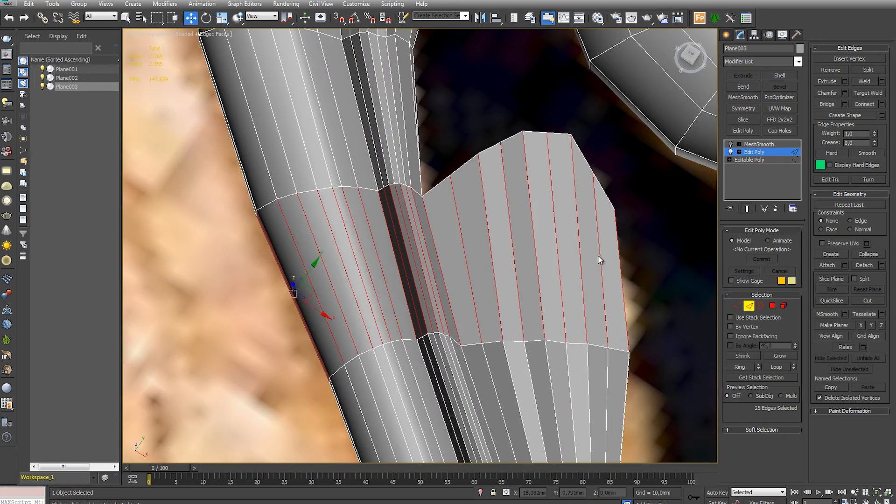
left_click(866, 104)
left_click(668, 242)
middle_click_drag(667, 243, 636, 285)
- Reposition the vertices along the lower leaf's tip to give its border a scalloped outline
left_click(737, 306)
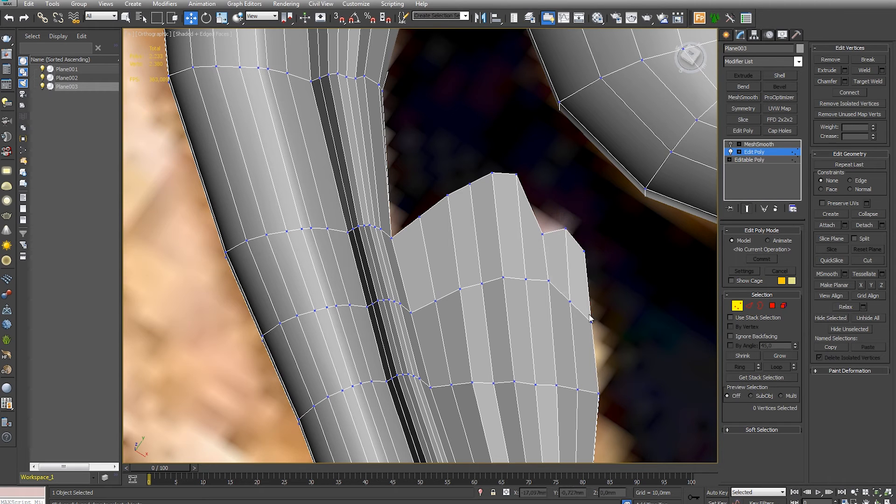
middle_click_drag(590, 319, 619, 219)
left_click(578, 175)
left_click_drag(595, 191, 594, 189)
left_click(506, 131)
middle_click_drag(506, 131, 548, 176)
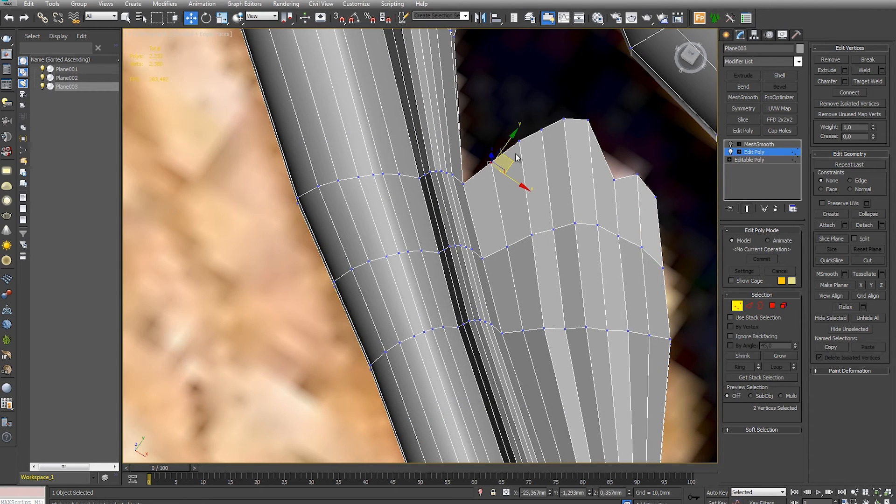
left_click_drag(514, 102, 529, 161)
middle_click_drag(529, 162, 529, 170)
- Refine the lower leaf's inner lobe and central peak by moving their border vertices in the Top view
key("t")
scroll(438, 231, "up", 15)
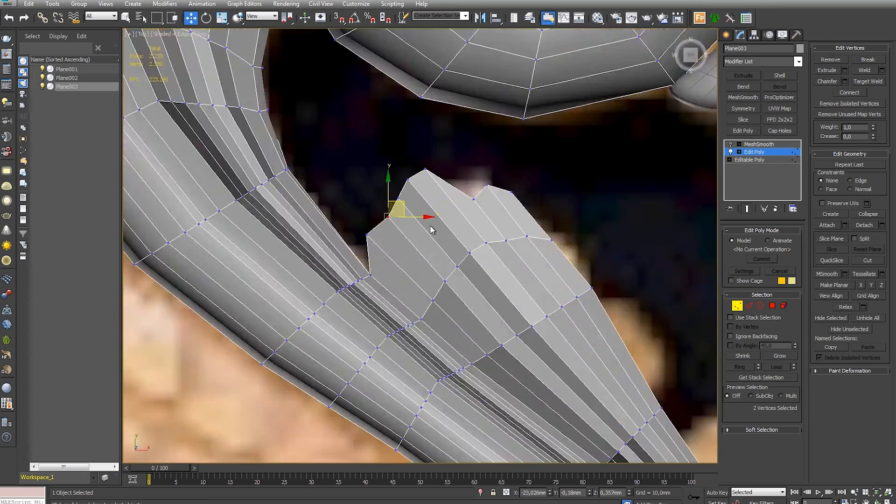
left_click_drag(324, 188, 344, 214)
scroll(411, 254, "down", 5)
left_click_drag(398, 176, 428, 194)
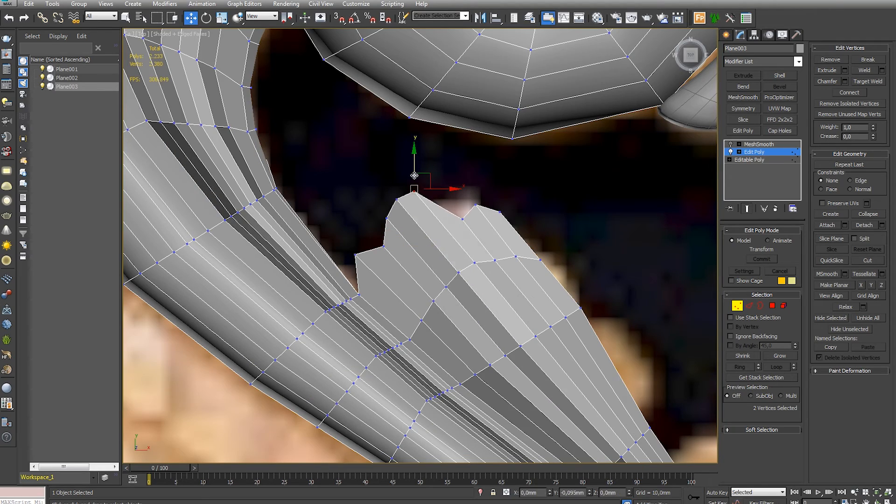
middle_click_drag(444, 241, 373, 166)
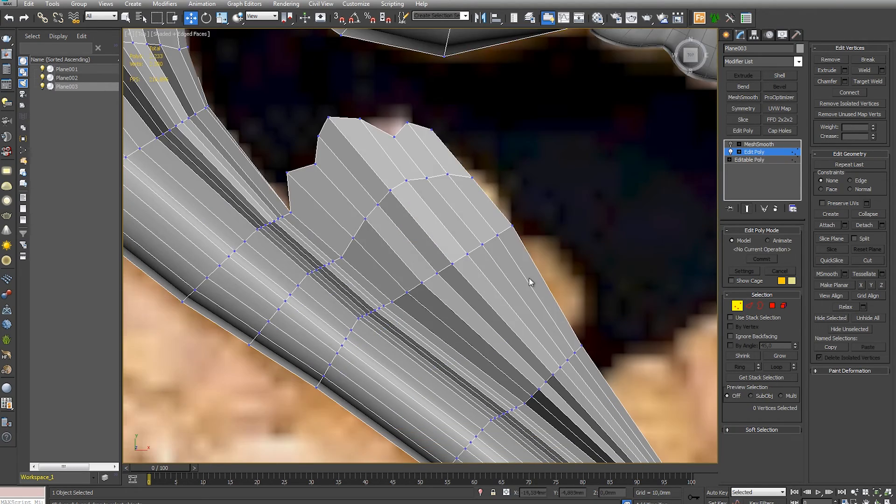
- Move the vertices at the end of the second crosswise loop to smooth the lower leaf's outer border
middle_click_drag(531, 281, 404, 164)
scroll(404, 164, "down", 3)
scroll(440, 188, "up", 5)
middle_click_drag(476, 207, 468, 146)
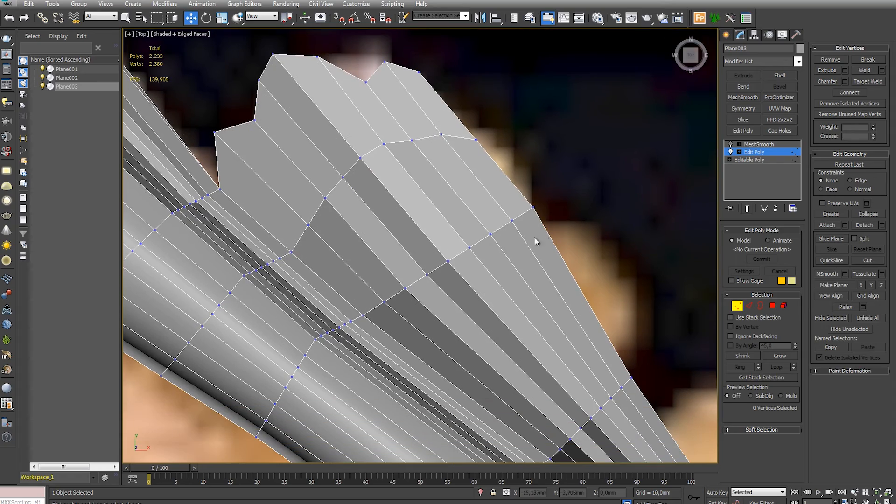
left_click_drag(523, 222, 533, 199)
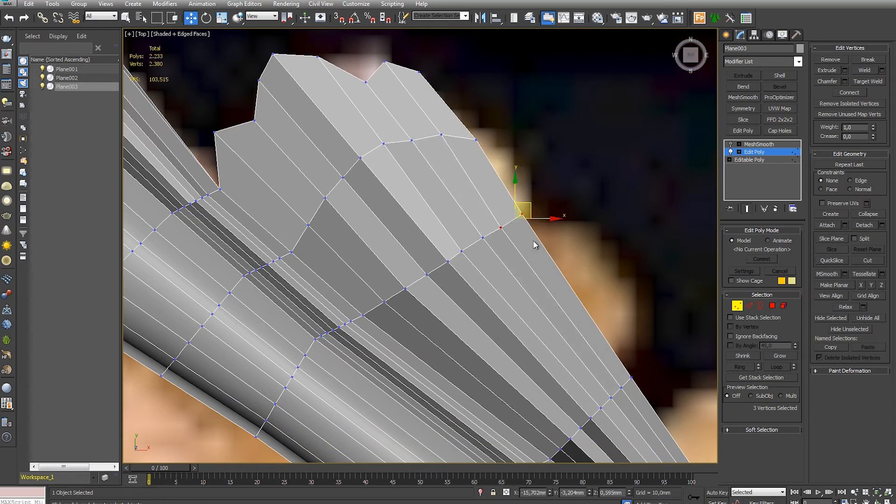
left_click(534, 242)
- Paint a push/pull deformation along Z near the stem's lower end with a 2.66 mm brush and a 1.16 mm value
scroll(533, 242, "down", 4)
scroll(486, 301, "down", 2)
middle_click_drag(466, 231, 626, 284)
scroll(429, 195, "up", 4)
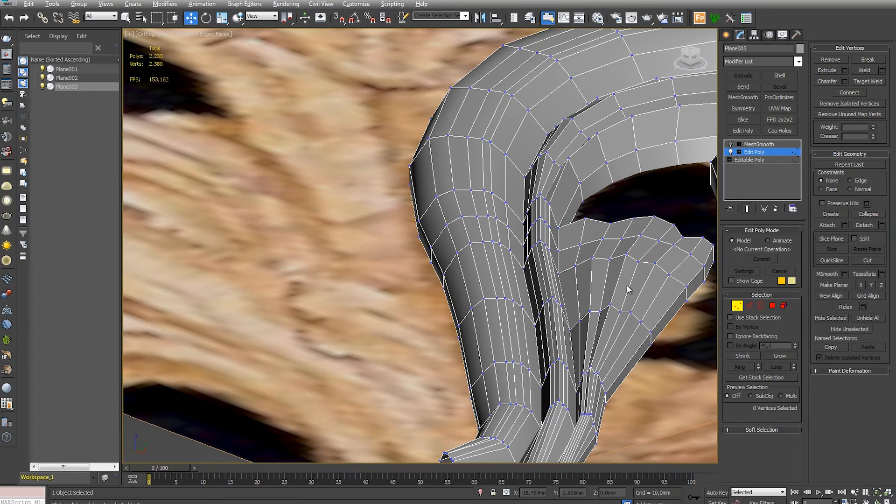
left_click_drag(605, 255, 630, 269)
middle_click_drag(639, 368, 848, 272, "alt")
left_click(614, 416)
scroll(614, 417, "up", 3)
scroll(622, 348, "down", 2)
left_click(838, 371)
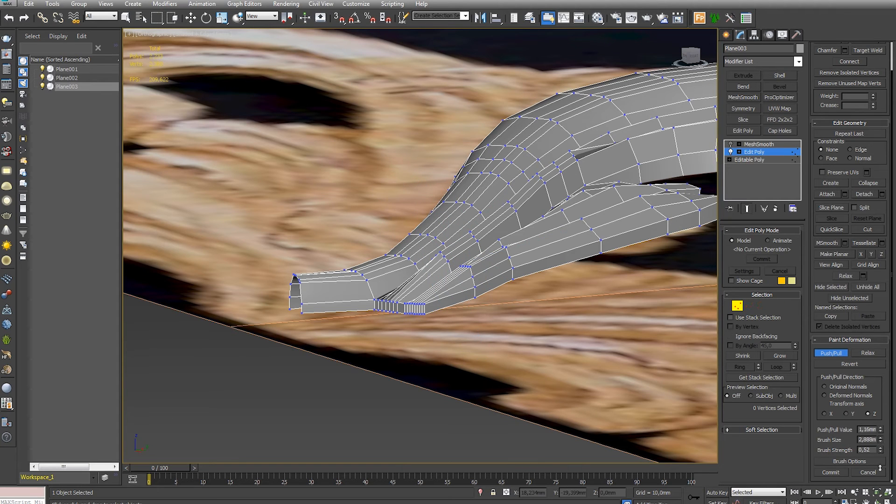
left_click_drag(469, 267, 485, 251)
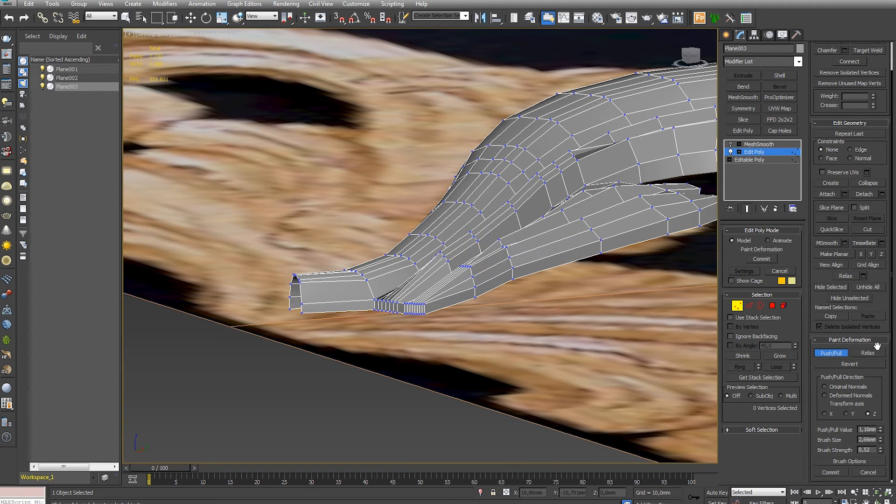
- Relax the vertices where the leaf strips merge at the stem's lower end with Paint Deformation strokes
left_click(868, 353)
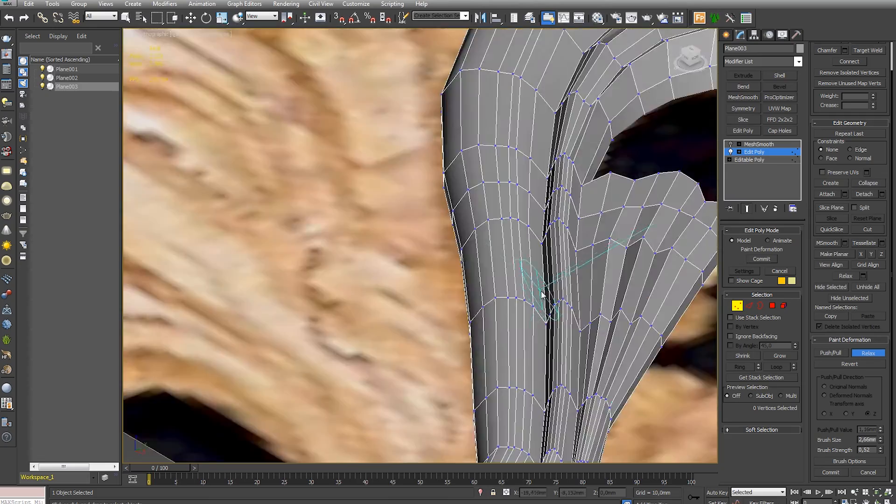
middle_click_drag(541, 295, 538, 274, "alt")
scroll(538, 274, "down", 5)
scroll(532, 273, "up", 2)
scroll(513, 268, "down", 8)
middle_click_drag(489, 261, 462, 289, "alt")
scroll(448, 284, "up", 6)
mouse_move(439, 280)
middle_mouse_down()
mouse_move(385, 282)
mouse_move(440, 266)
mouse_move(433, 280)
middle_mouse_up()
scroll(385, 282, "up", 8)
left_click_drag(522, 233, 506, 268)
middle_click_drag(528, 260, 527, 328, "alt")
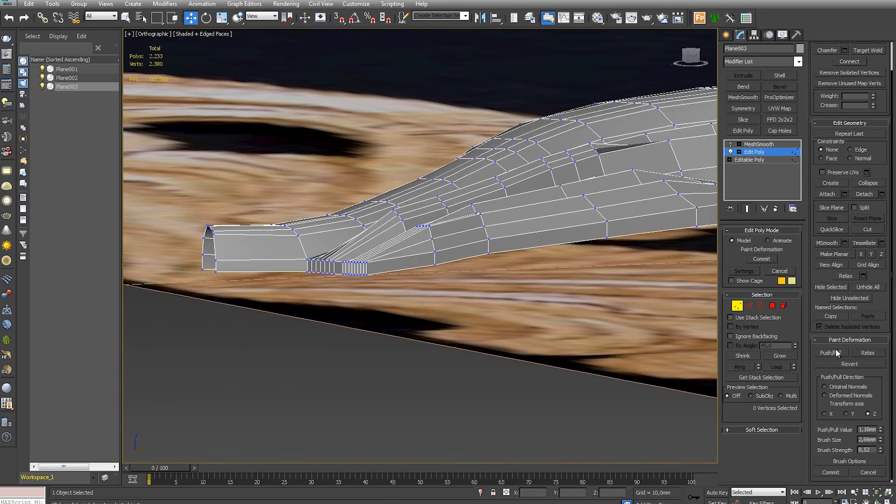
- Set the push/pull value to 0.104 mm and paint along the strips to adjust their height beside the stem
left_click_drag(396, 218, 401, 222)
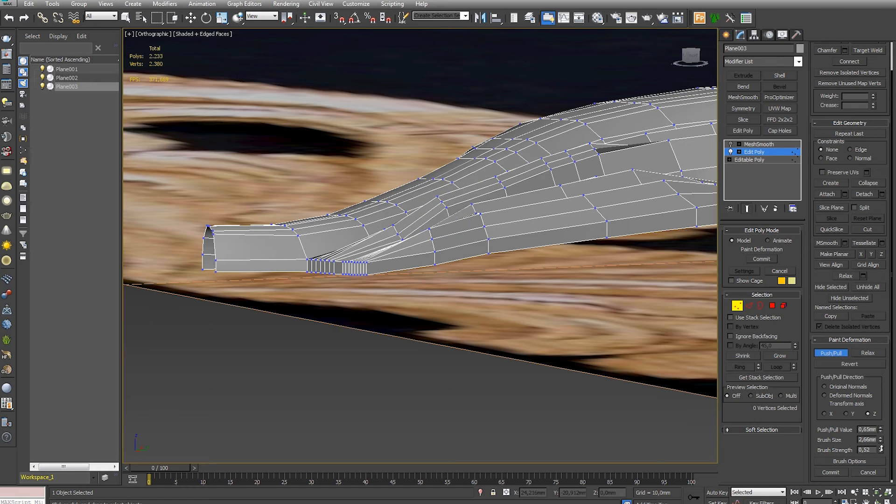
left_click_drag(433, 212, 451, 211, "alt")
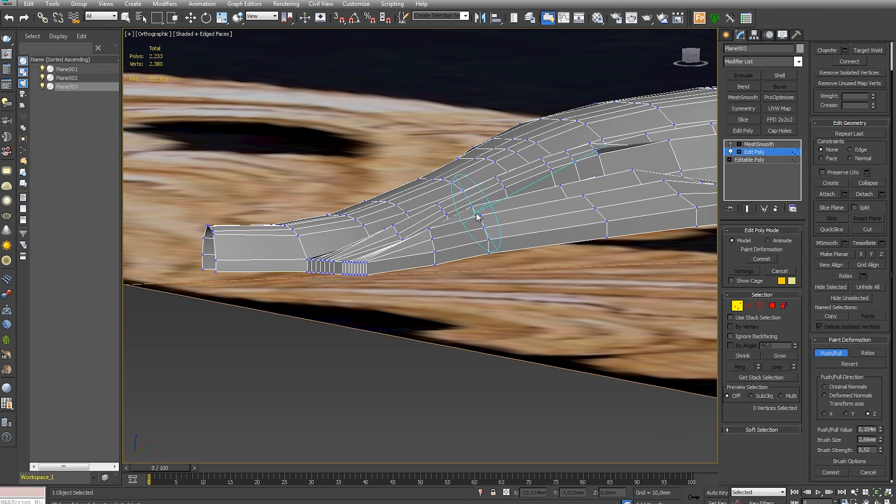
left_click_drag(392, 247, 474, 200, "alt")
mouse_move(527, 160)
left_mouse_down("alt")
mouse_move(525, 175)
mouse_move(428, 224)
mouse_move(357, 233)
left_mouse_up("alt")
left_click_drag(583, 186, 625, 180, "alt")
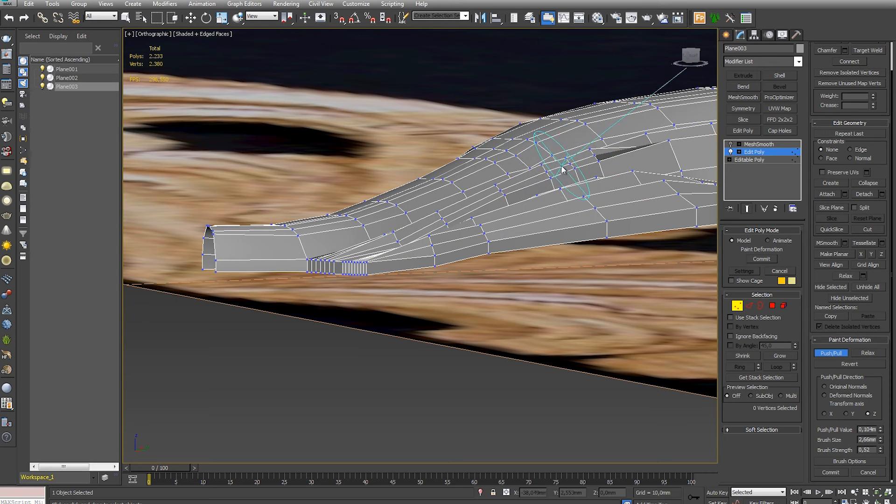
- Paint a final push/pull stroke along the leaf strips, then turn on MeshSmooth and inspect the surface without edges
mouse_move(587, 196)
middle_mouse_down("alt")
mouse_move(580, 210)
mouse_move(519, 199)
mouse_move(558, 257)
middle_mouse_up("alt")
left_click(736, 305)
left_click(753, 144)
left_click(730, 145)
scroll(542, 240, "down", 5)
key("F4")
left_click(537, 331)
scroll(529, 235, "up", 4)
middle_click_drag(521, 228, 549, 276, "alt")
scroll(549, 275, "up", 5)
left_click(498, 236)
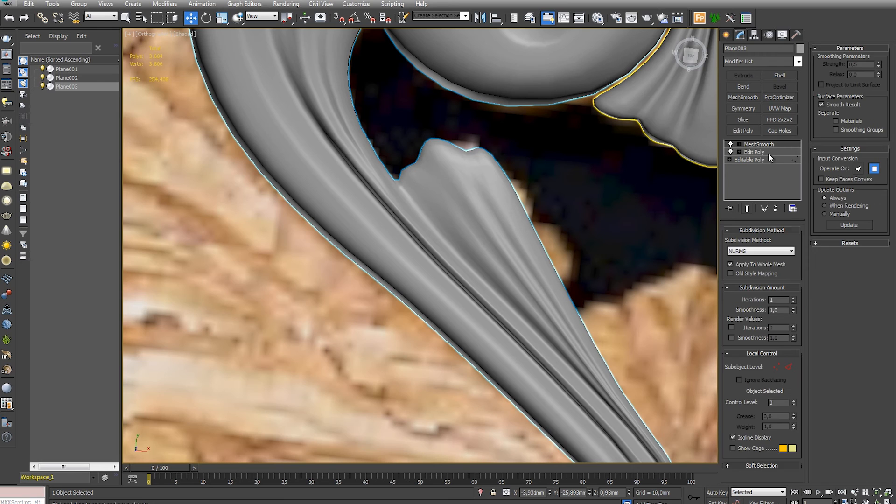
- Move the upper leaf tip's vertices to form a sharper peak, then check the shape with MeshSmooth on
left_click(765, 153)
left_click(736, 306)
middle_click_drag(453, 177, 504, 276)
scroll(504, 275, "up", 4)
left_click(731, 144)
key("F4")
left_click_drag(468, 200, 503, 159)
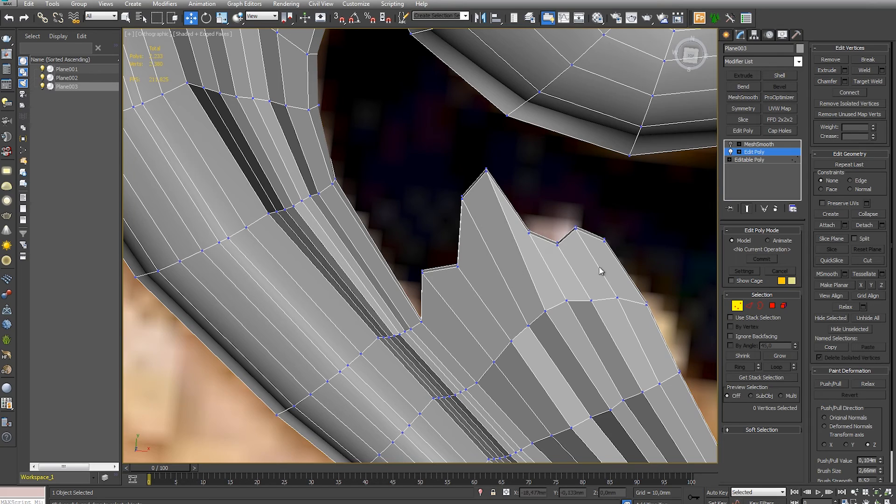
left_click(759, 144)
left_click(730, 144)
scroll(469, 219, "down", 9)
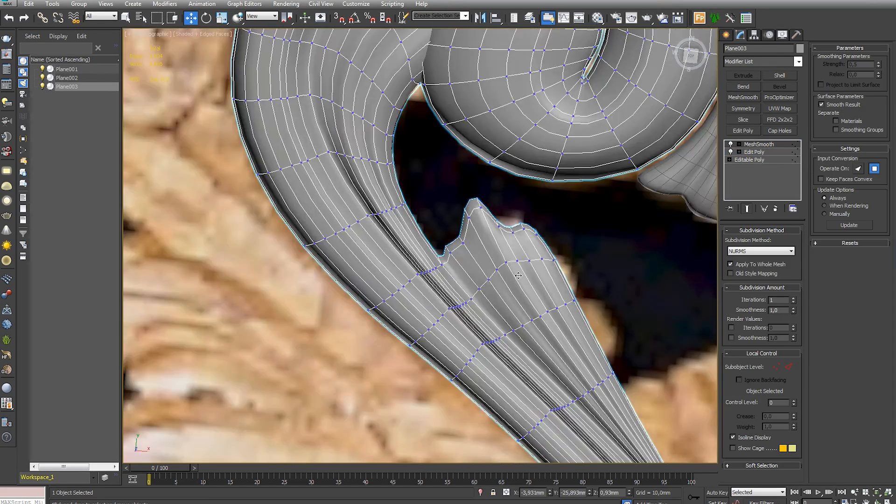
left_click(523, 327)
scroll(517, 331, "up", 4)
mouse_move(507, 327)
middle_mouse_down("alt")
mouse_move(517, 332)
mouse_move(510, 344)
middle_mouse_up("alt")
scroll(511, 282, "up", 6)
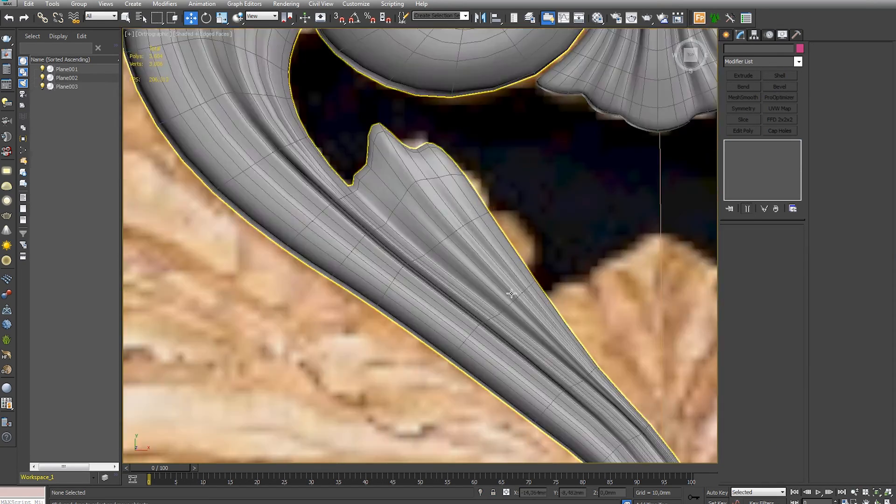
- Extrude the two side polygons on the upper leaf's outer border in the Edit Poly level
middle_click_drag(510, 296, 520, 264, "alt")
scroll(520, 265, "up", 4)
left_click(520, 265)
left_click(731, 144)
left_click(754, 151)
left_click(772, 305)
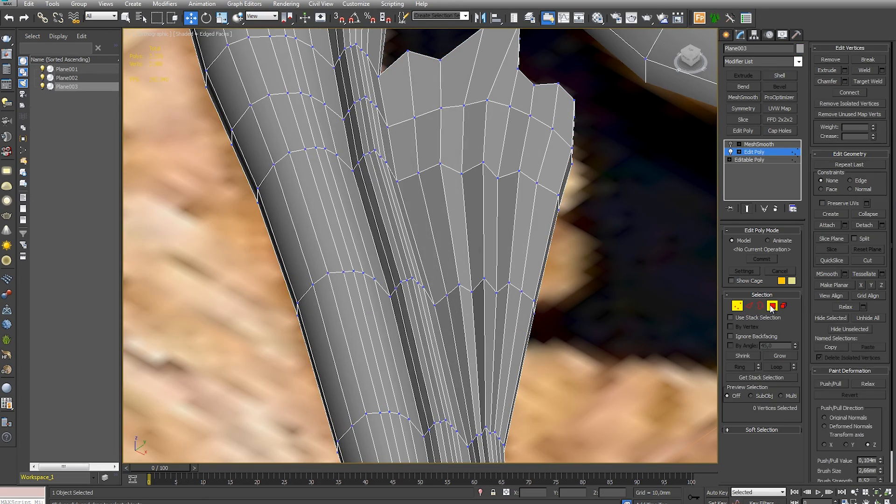
left_click(555, 252)
scroll(588, 289, "up", 3)
middle_click_drag(589, 290, 562, 285, "alt")
left_click(480, 312, "ctrl")
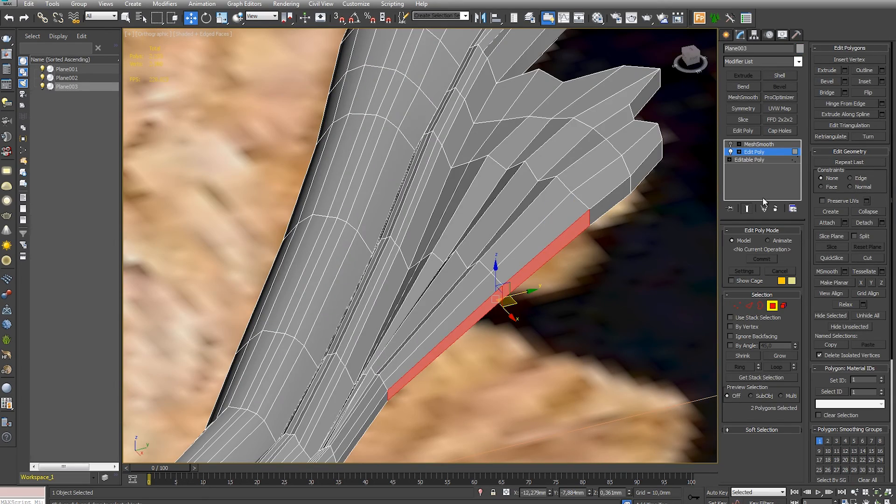
left_click(846, 73)
left_click(434, 286)
- Rotate and move the extruded polygons and their vertices to widen the leaf's outer side along the reference
key("e")
left_click_drag(527, 326, 536, 333)
key("w")
middle_click_drag(536, 332, 567, 380, "alt")
middle_click_drag(541, 354, 569, 282)
key("1")
left_click_drag(568, 251, 524, 272)
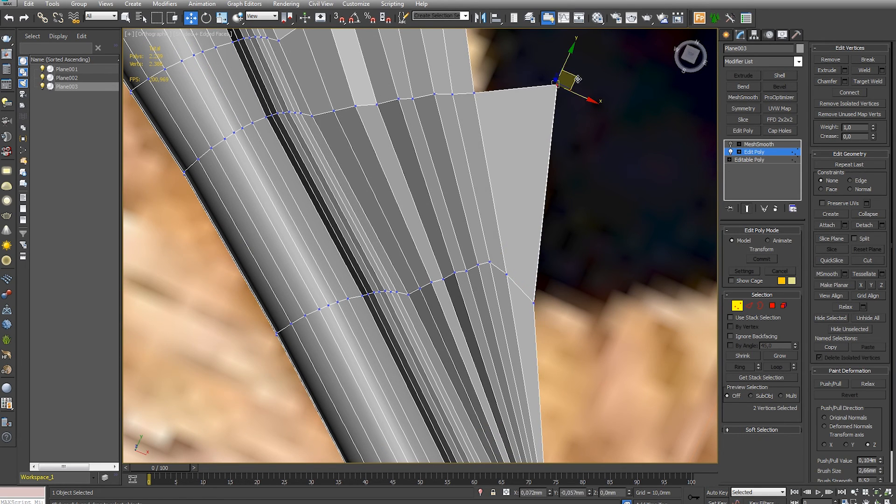
left_click_drag(578, 80, 551, 157)
middle_click_drag(552, 159, 651, 205, "alt")
- Delete the two unwanted underside polygons of the leaf's extruded outer side
left_click(772, 306)
mouse_move(416, 289)
middle_mouse_down("alt")
mouse_move(390, 220)
mouse_move(487, 257)
middle_mouse_up("alt")
key("F3")
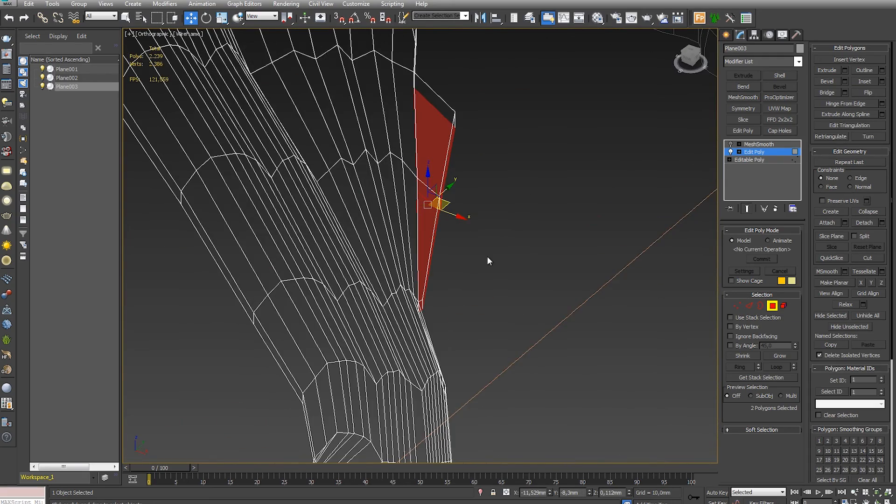
key("Delete")
- Extrude the single polygon at the upper end of the widened side to start a small lobe
middle_click_drag(154, 150, 391, 214)
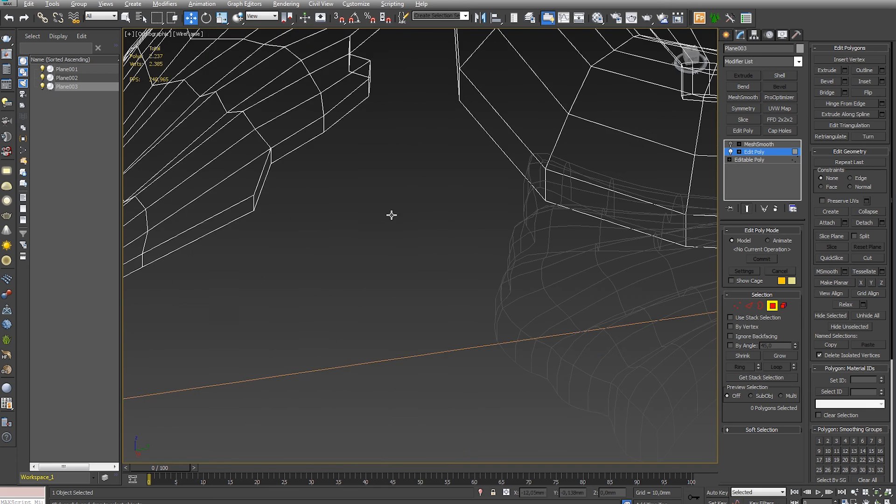
left_click(261, 186)
middle_click_drag(261, 186, 317, 275, "alt")
left_click(844, 71)
left_click(425, 278)
- In the top view, rotate the lobe's extruded polygon and move its vertices to follow the reference
key("t")
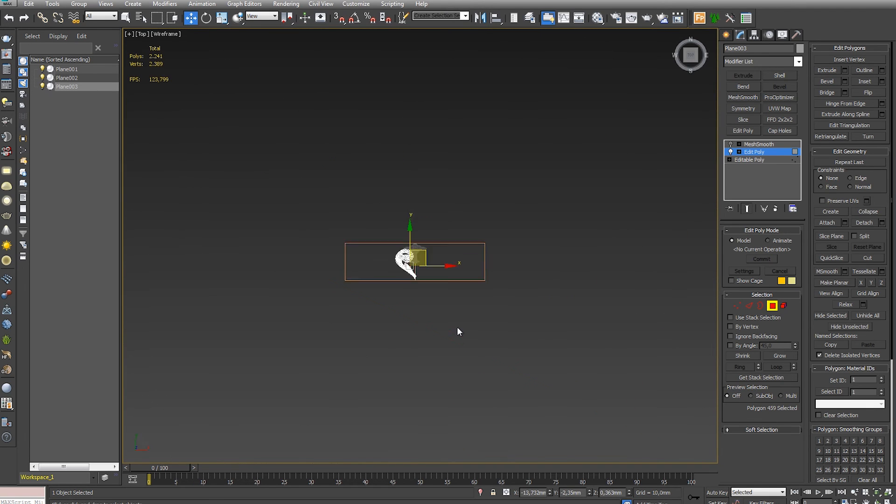
key("z")
key("F3")
middle_click_drag(440, 280, 346, 216)
key("e")
mouse_move(442, 182)
left_mouse_down()
mouse_move(454, 209)
mouse_move(349, 198)
left_mouse_up()
key("w")
key("1")
left_click_drag(388, 301, 472, 344)
left_click_drag(299, 123, 248, 166)
middle_click_drag(315, 293, 338, 236)
- Extrude the lobe's end polygon by 1.44 mm and move the new vertices to start bending it outward
scroll(337, 233, "down", 3)
left_click(772, 306)
left_click(844, 70)
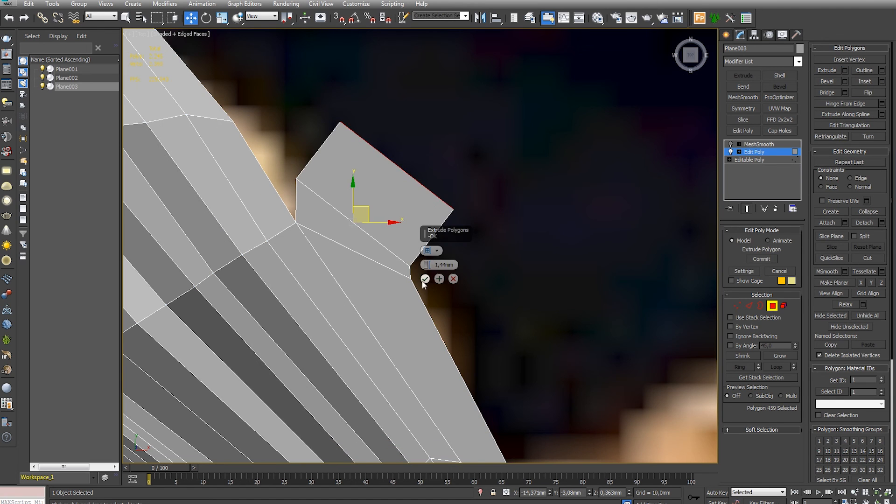
left_click(425, 279)
key("1")
left_click_drag(470, 194, 433, 241)
left_click_drag(328, 127, 354, 106)
left_click_drag(353, 108, 345, 133)
- Extrude the lobe's end polygon two more times, moving the end vertices after each extrusion to curl its rounded tip
left_click(774, 305)
left_click(844, 70)
left_click(425, 276)
key("1")
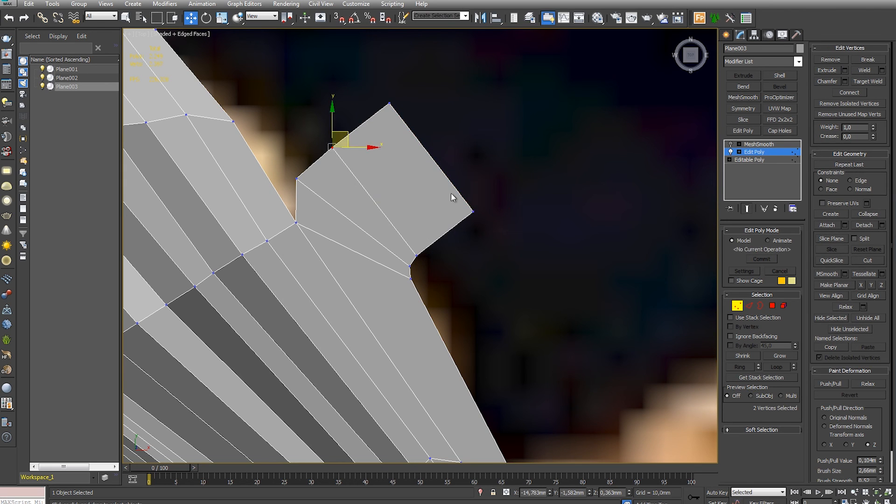
left_click_drag(406, 88, 467, 171)
left_click(773, 306)
left_click(844, 71)
left_click(424, 277)
key("1")
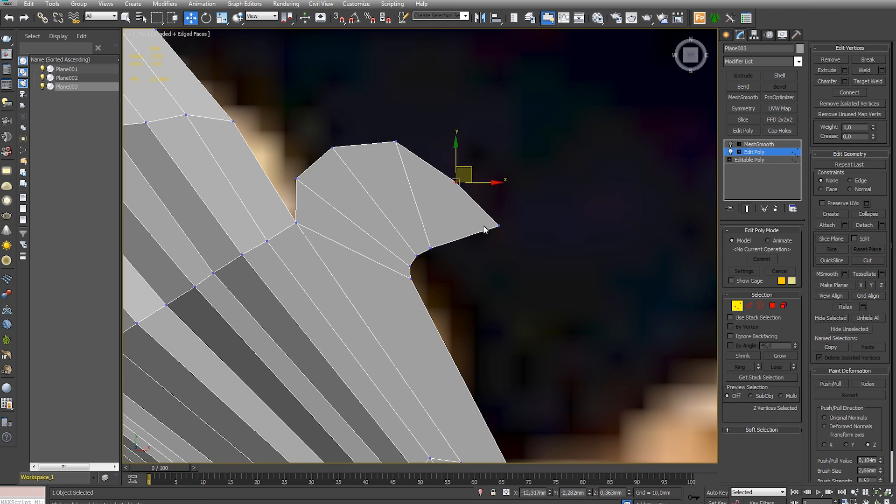
left_click_drag(498, 226, 475, 230)
- Connect the edges lengthwise through the curled lobe and raise its five new top vertices by 0.307 mm along Z
left_click(736, 305)
middle_click_drag(607, 326, 542, 161, "alt")
scroll(543, 162, "down", 3)
left_click(751, 306)
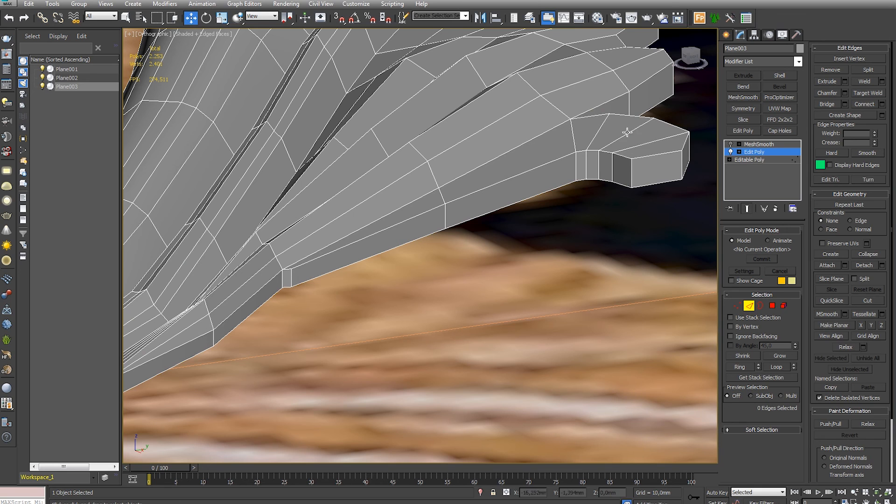
left_click(864, 104)
left_click(671, 316)
left_click(741, 309)
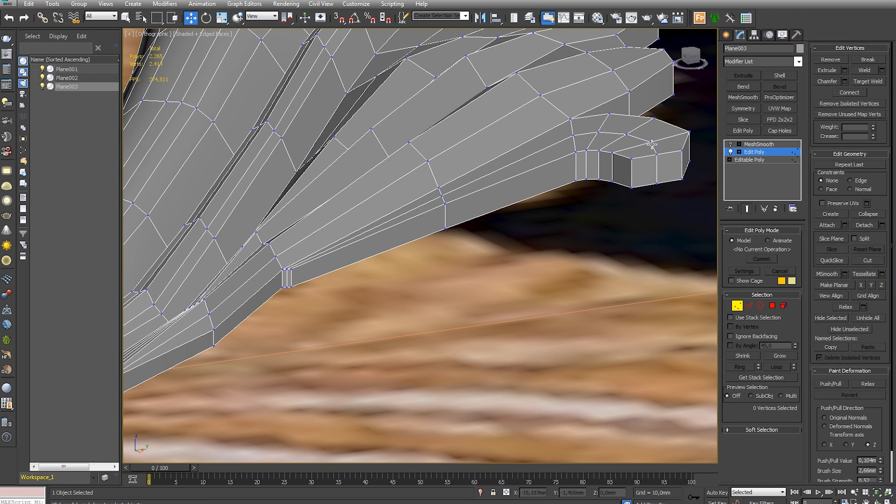
left_click_drag(581, 143, 615, 98)
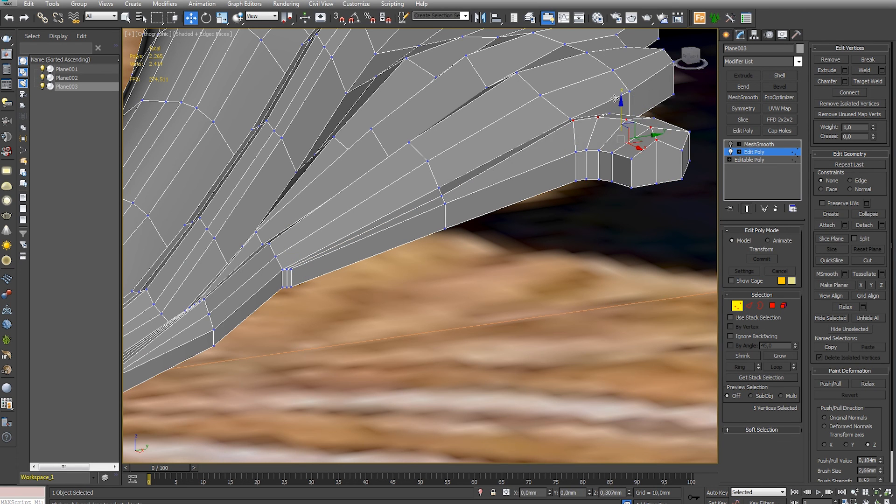
- Isolate the scroll object and delete the extruded polygons closing the underside of the curled lobe
left_click(772, 306)
left_click(480, 492)
middle_click_drag(523, 346, 602, 205, "alt")
scroll(602, 205, "down", 5)
left_click(524, 122)
left_click(558, 161, "ctrl")
left_click(531, 206, "ctrl")
left_click(489, 149, "ctrl")
left_click(453, 243, "ctrl")
left_click(415, 159, "ctrl")
left_click(400, 209, "ctrl")
key("Delete")
- Restore the smoothed scroll and the hidden objects, then compare the whole model with the reference in the top view
middle_click_drag(487, 196, 508, 280, "alt")
scroll(509, 280, "down", 4)
left_click(772, 306)
middle_click_drag(532, 252, 526, 273, "alt")
key("t")
key("z")
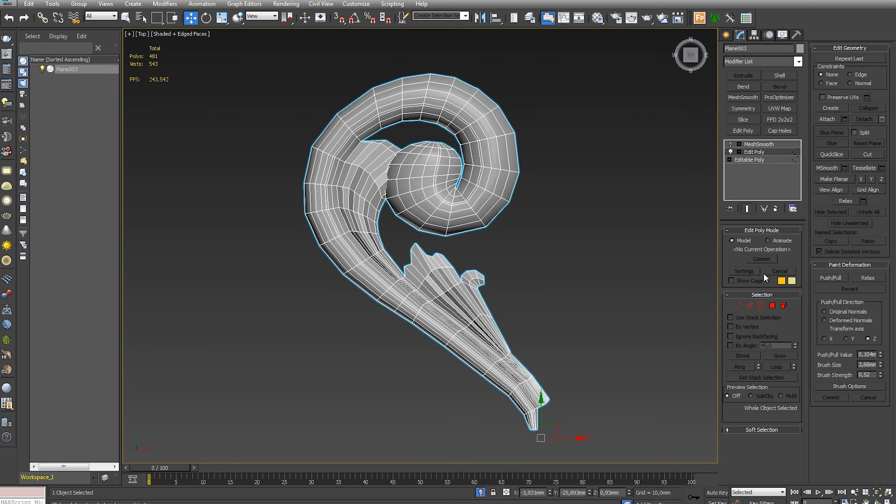
left_click(754, 144)
left_click(479, 494)
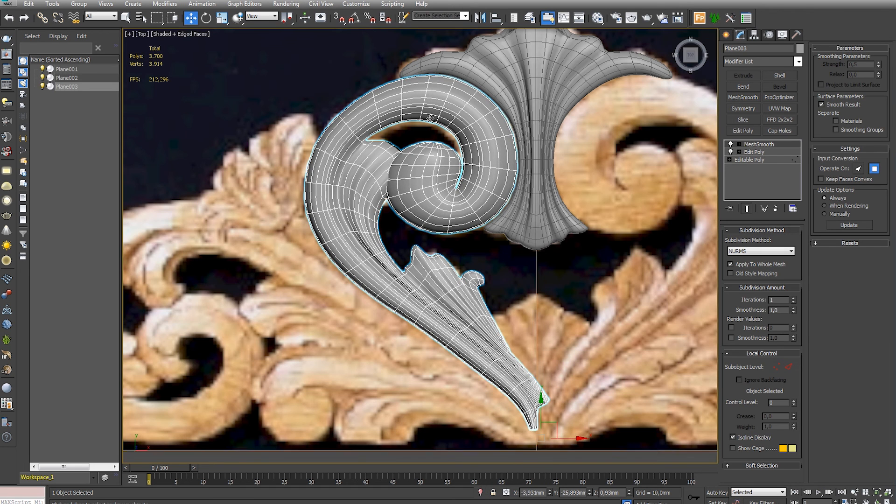
left_click(428, 125)
left_click(727, 36)
scroll(574, 221, "down", 2)
mouse_move(568, 170)
middle_mouse_down()
mouse_move(573, 222)
mouse_move(545, 196)
middle_mouse_up()
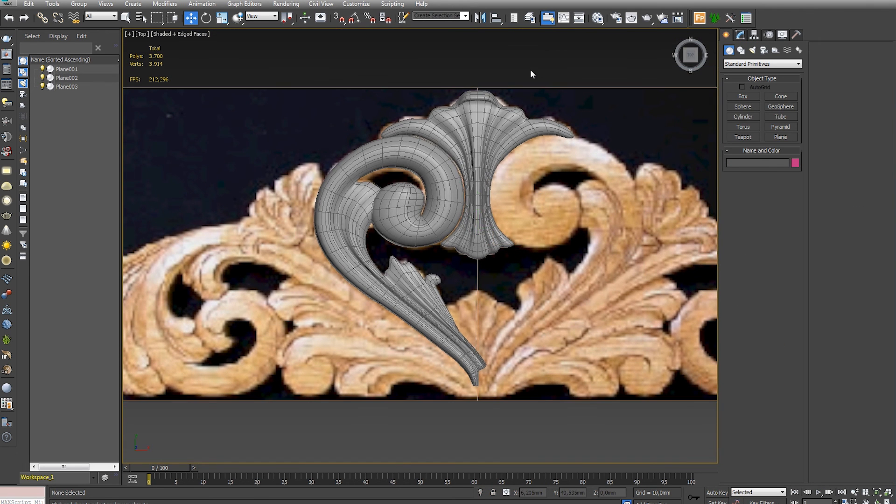